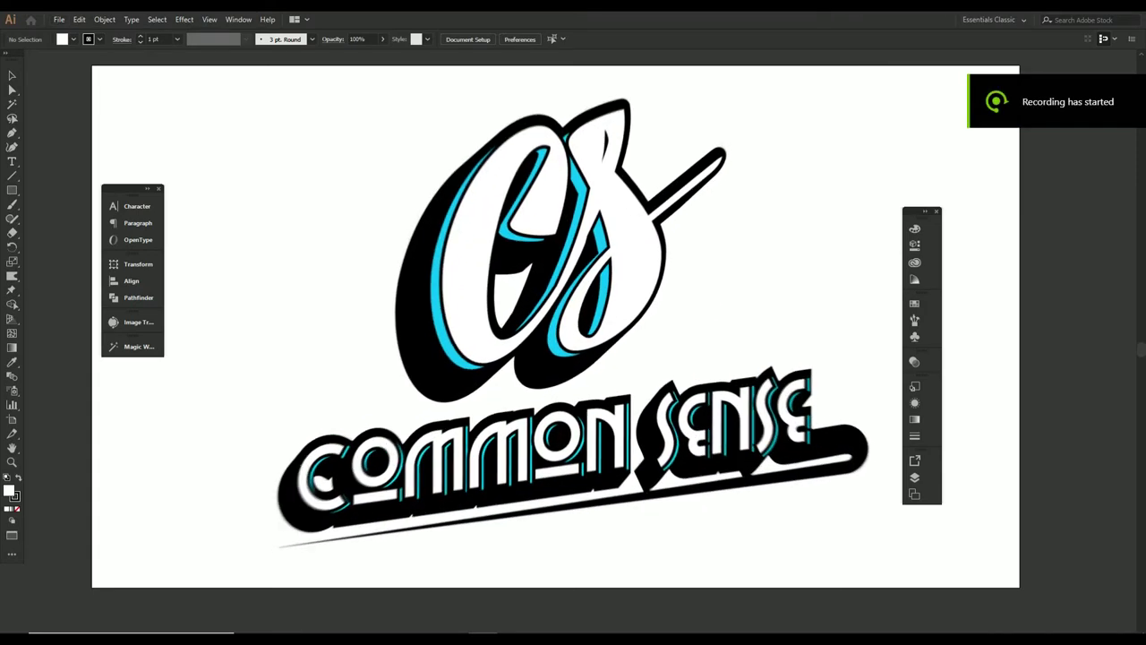
key("f")
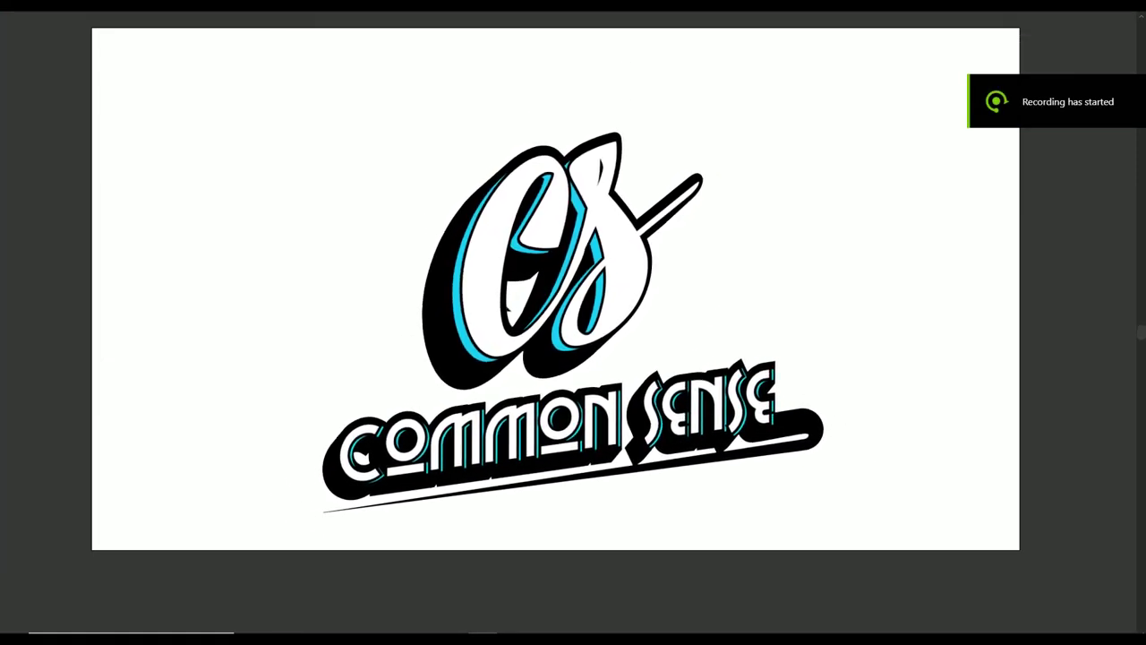
key("f")
key("f")
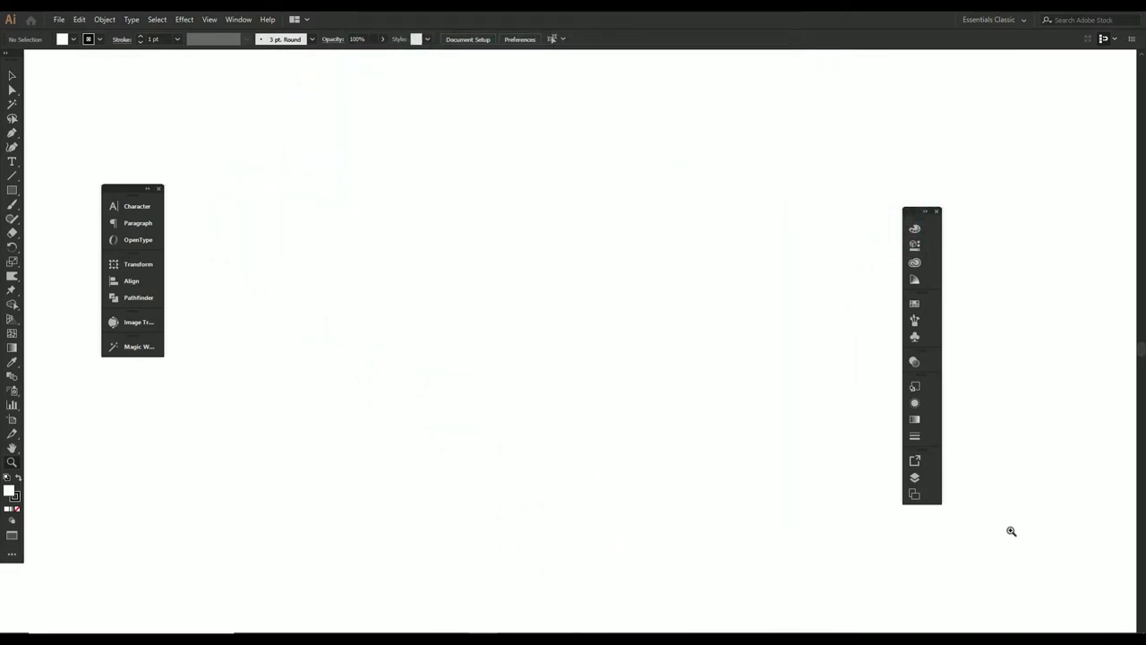
left_click(915, 478)
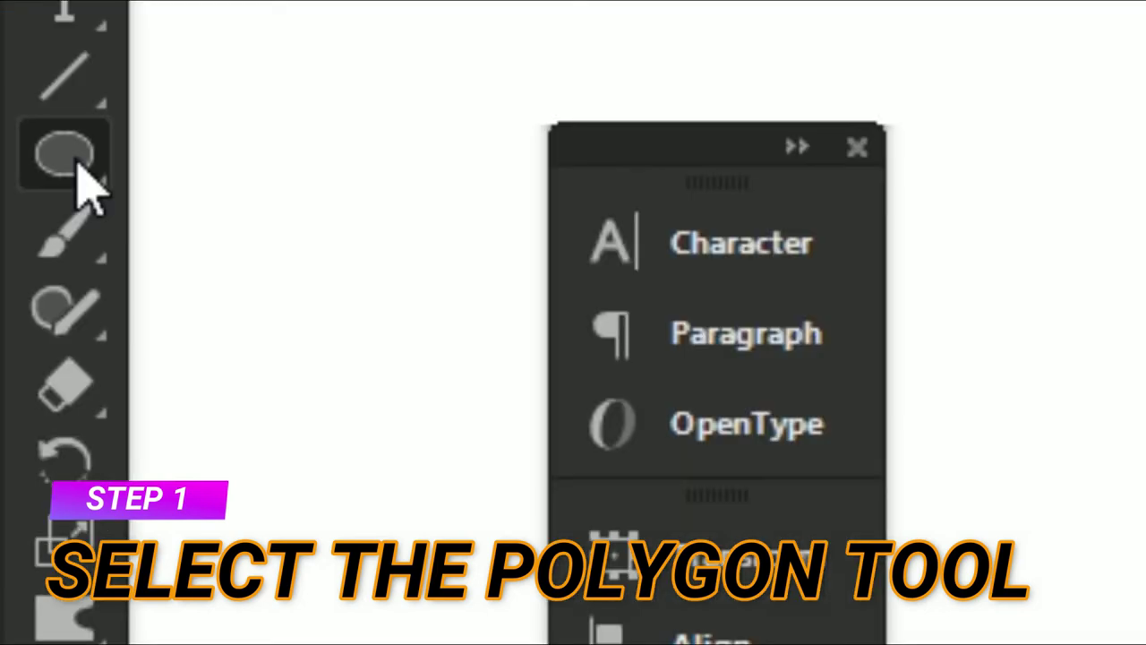
Draw an upright three-sided polygon about 381 px wide and 330 px tall on the empty artboard
left_click_drag(15, 195, 83, 233)
left_click(445, 367)
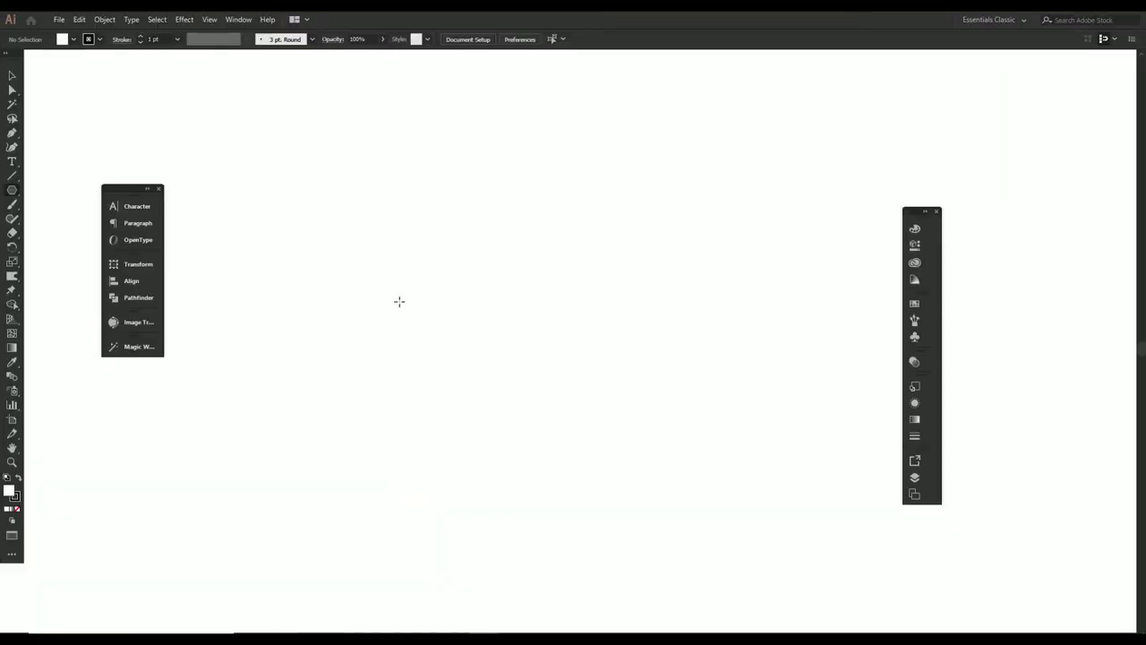
left_click_drag(425, 333, 346, 434)
key("Down")
key("Down")
key("Down")
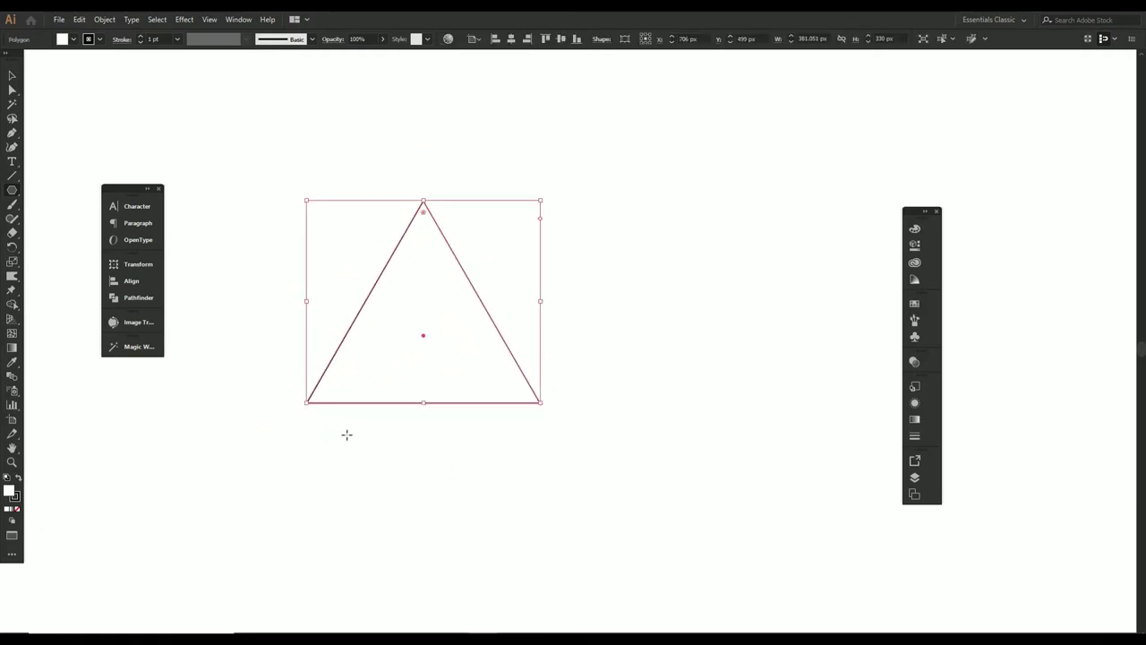
Fill the triangle with lime green #8BB70F and remove its stroke
double_click(9, 498)
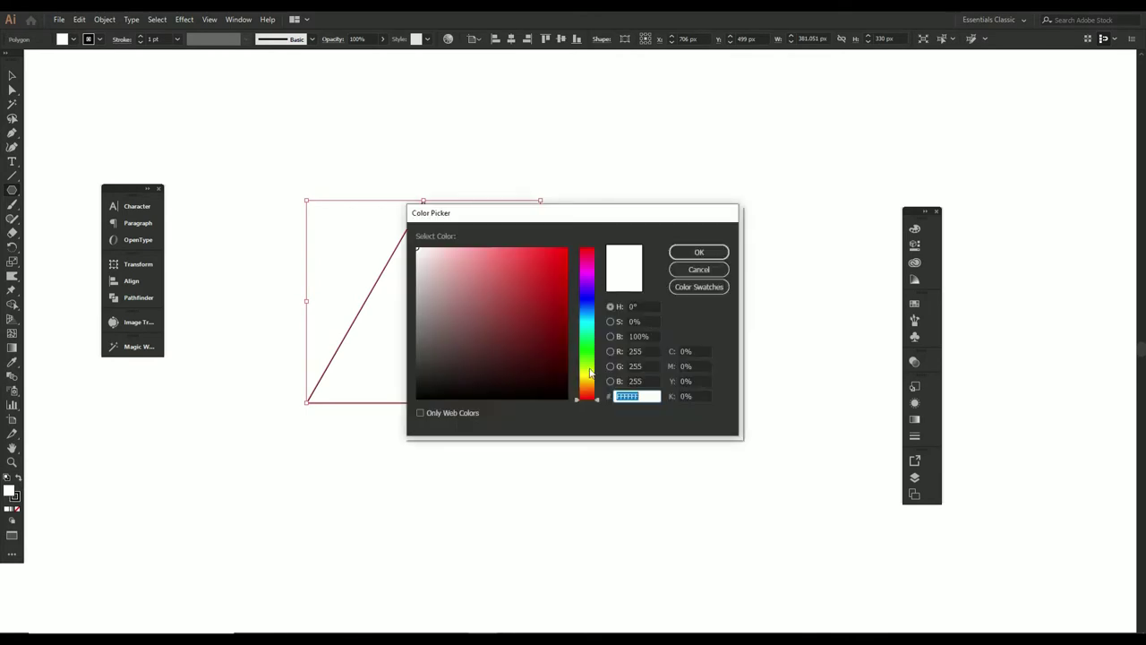
left_click(586, 360)
left_click(540, 318)
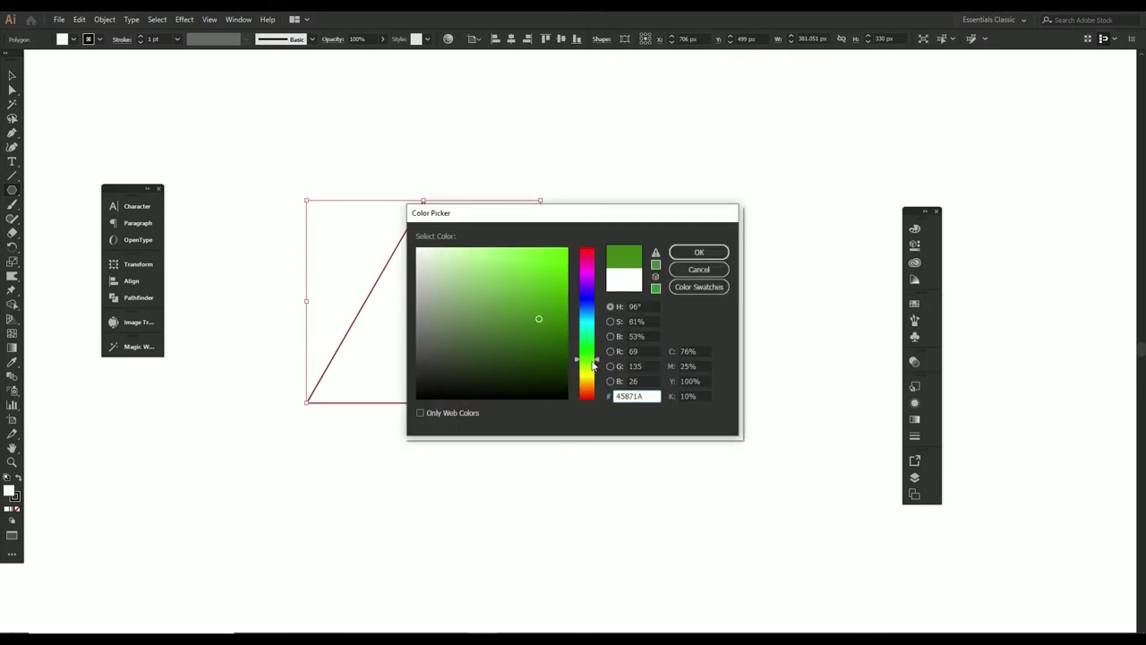
left_click(592, 366)
left_click(559, 300)
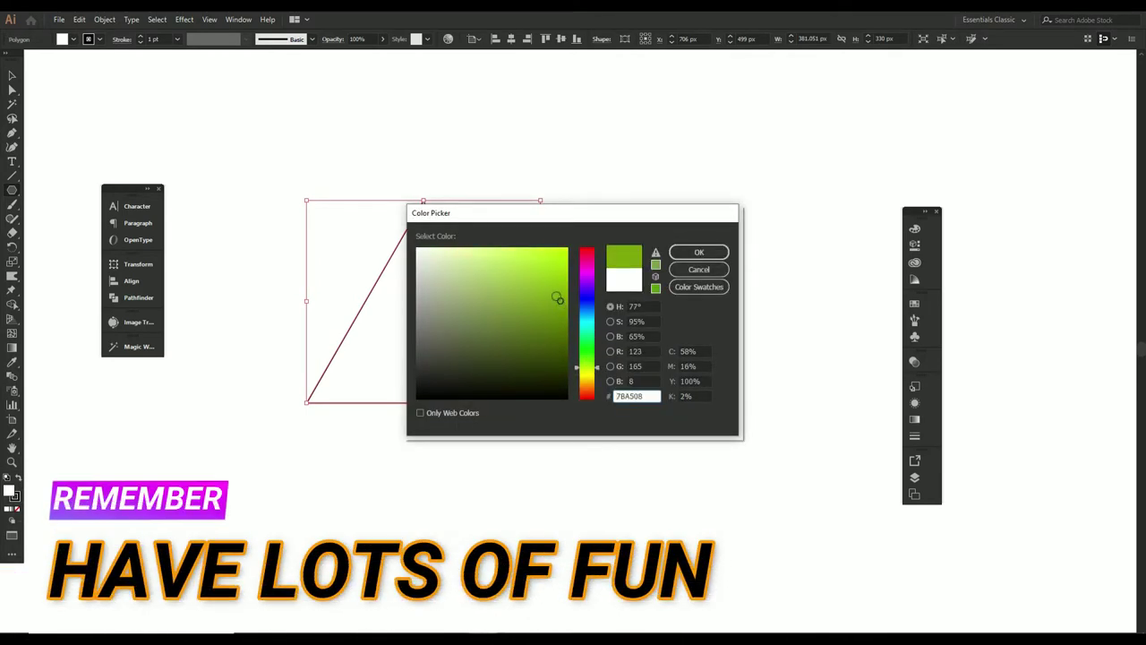
left_click(698, 252)
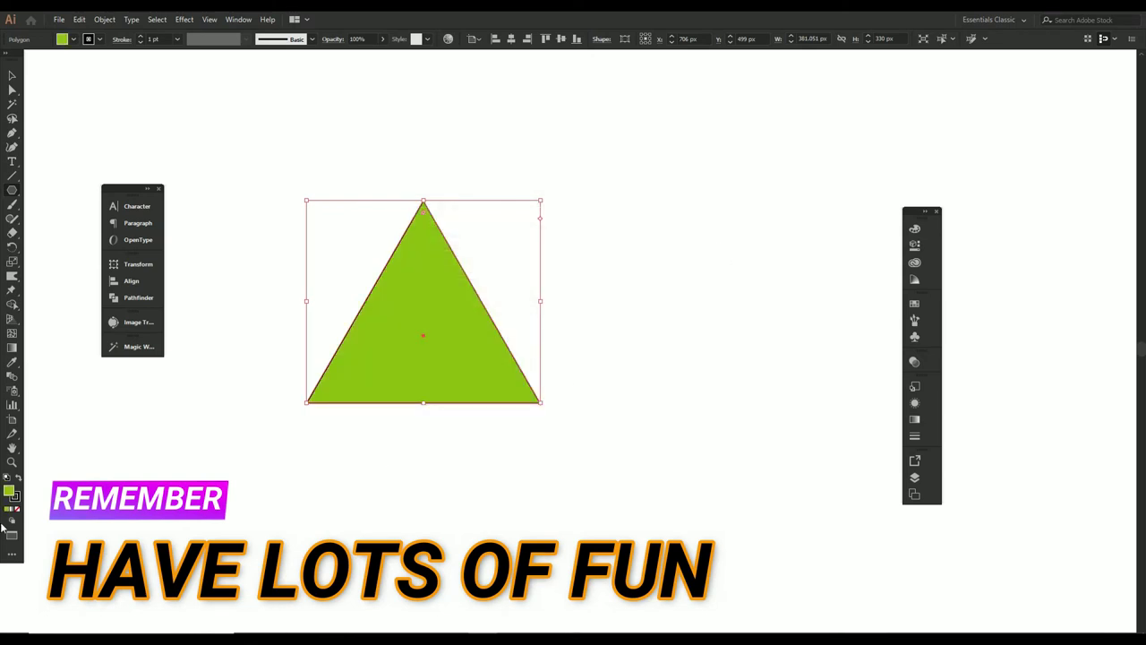
left_click(16, 503)
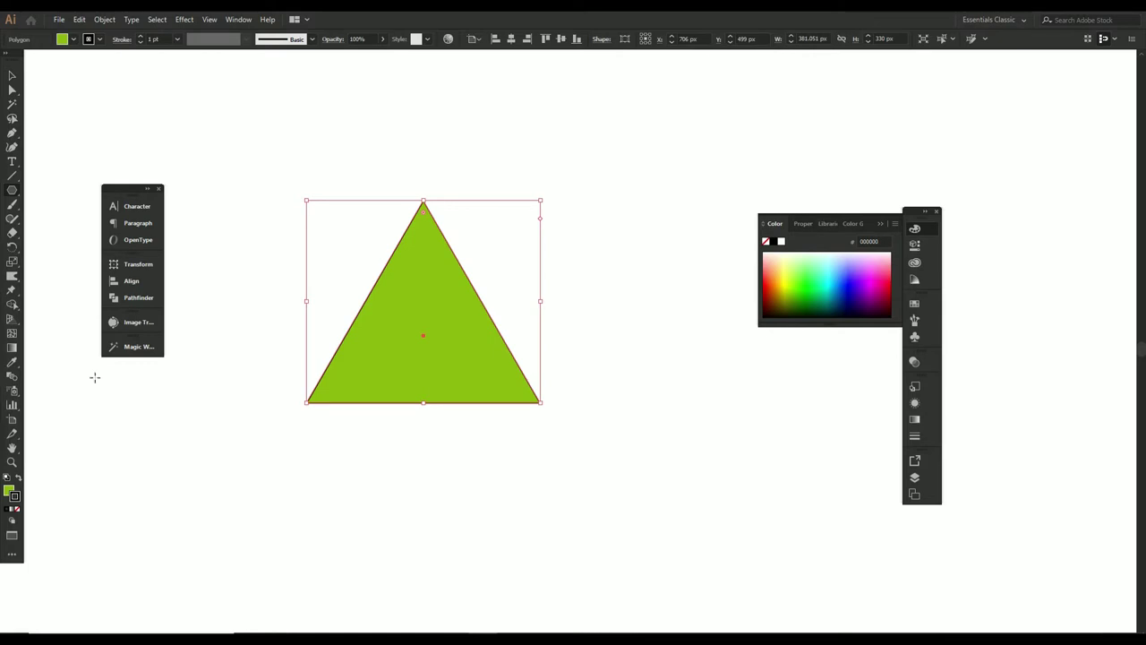
left_click(16, 510)
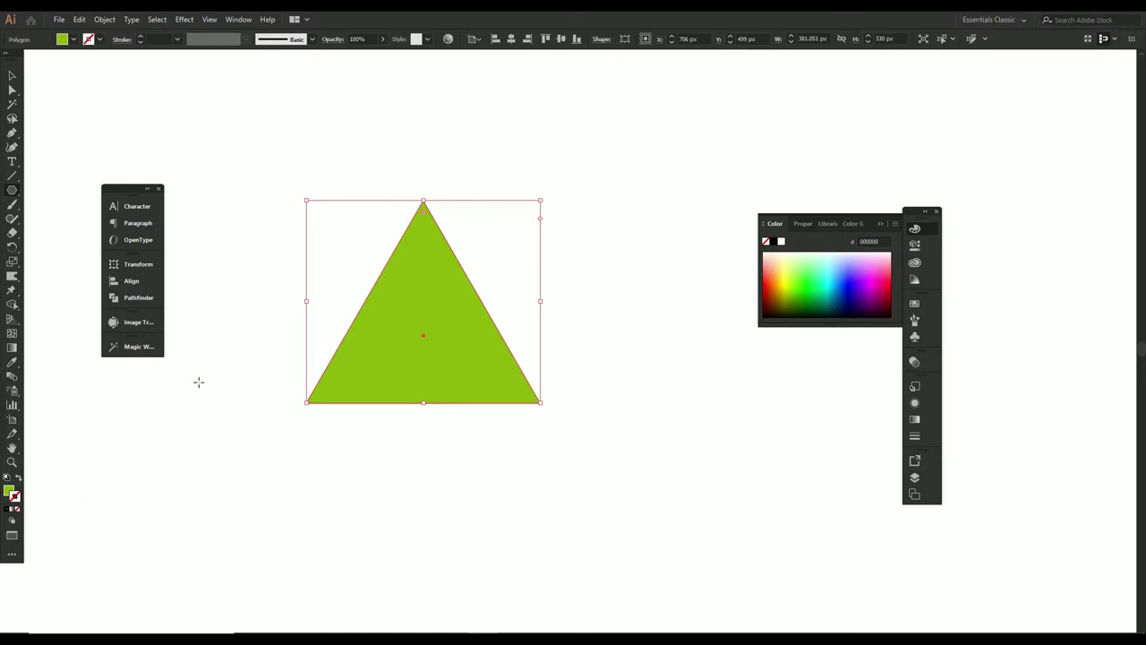
Center the triangle horizontally and vertically on the artboard
key("v")
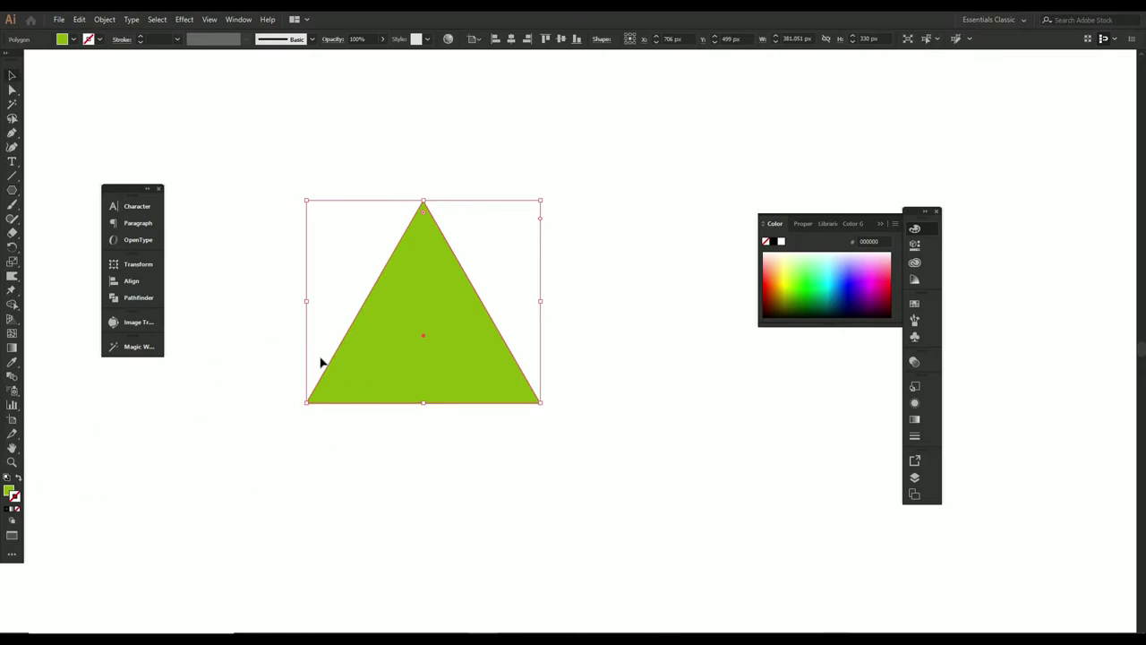
left_click_drag(472, 309, 579, 314)
left_click(132, 283)
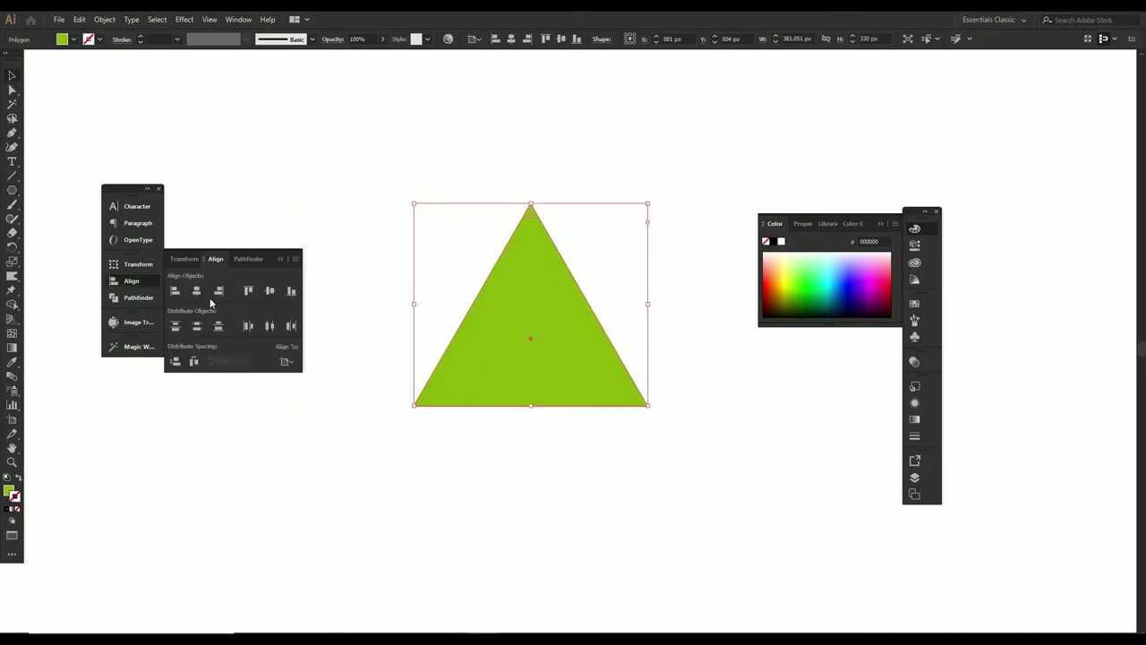
left_click(196, 291)
left_click(271, 291)
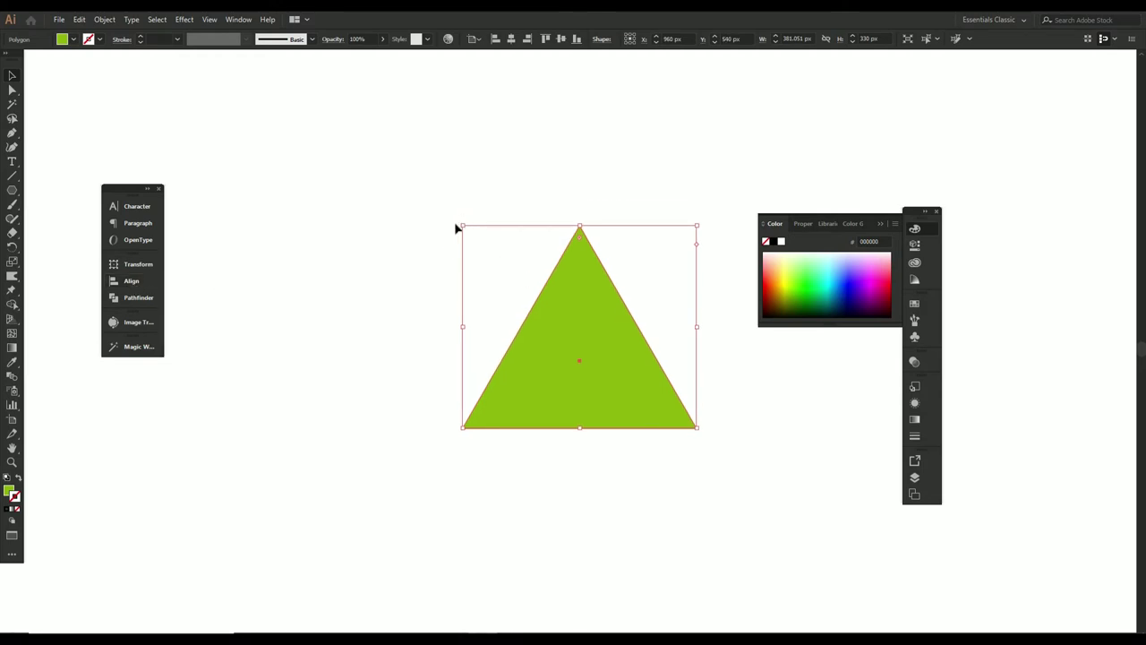
Rotate the triangle so it points down and widen it symmetrically to about 592 px
left_click_drag(455, 225, 662, 439)
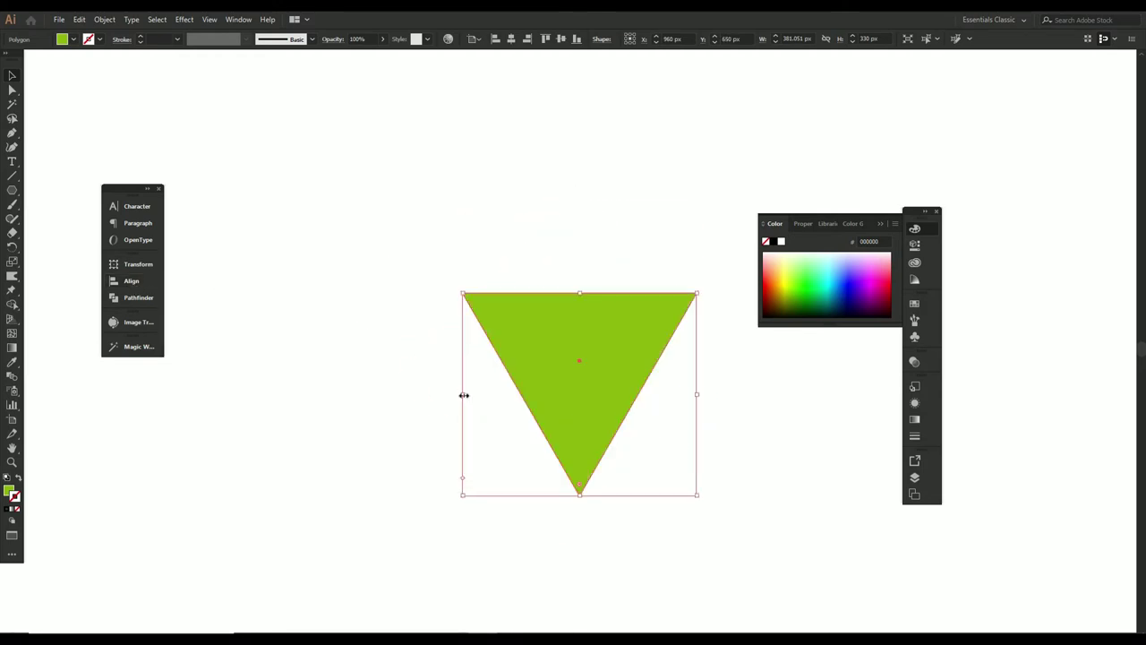
left_click_drag(464, 394, 334, 400)
Re-center the widened, downward-pointing triangle on the artboard in both directions
left_click(132, 280)
left_click(196, 291)
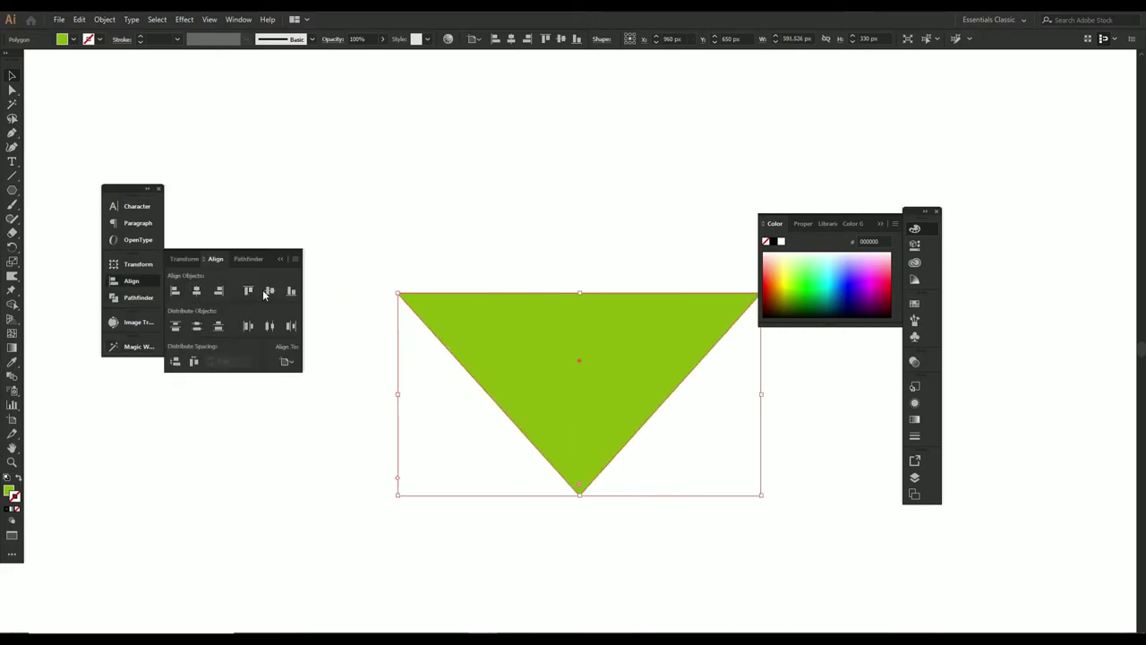
left_click(269, 291)
left_click(269, 291)
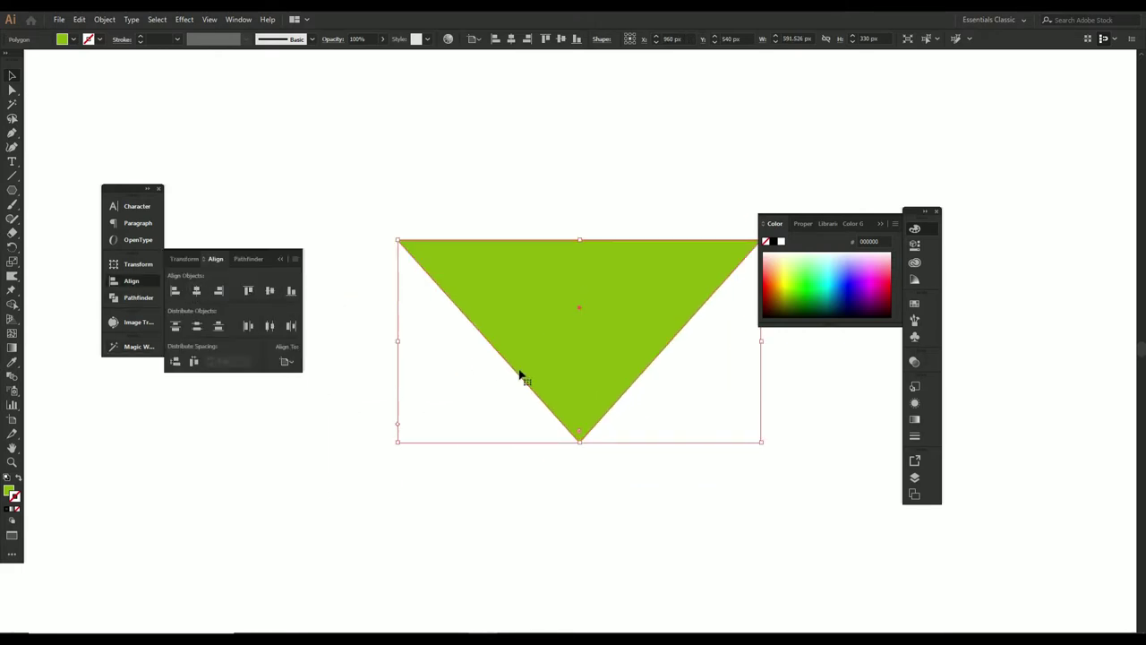
Duplicate the triangle about 69 px straight up and fill the copy with lighter green #A8C638
left_click(616, 453)
left_click(568, 385)
left_click_drag(580, 383, 570, 341)
double_click(12, 492)
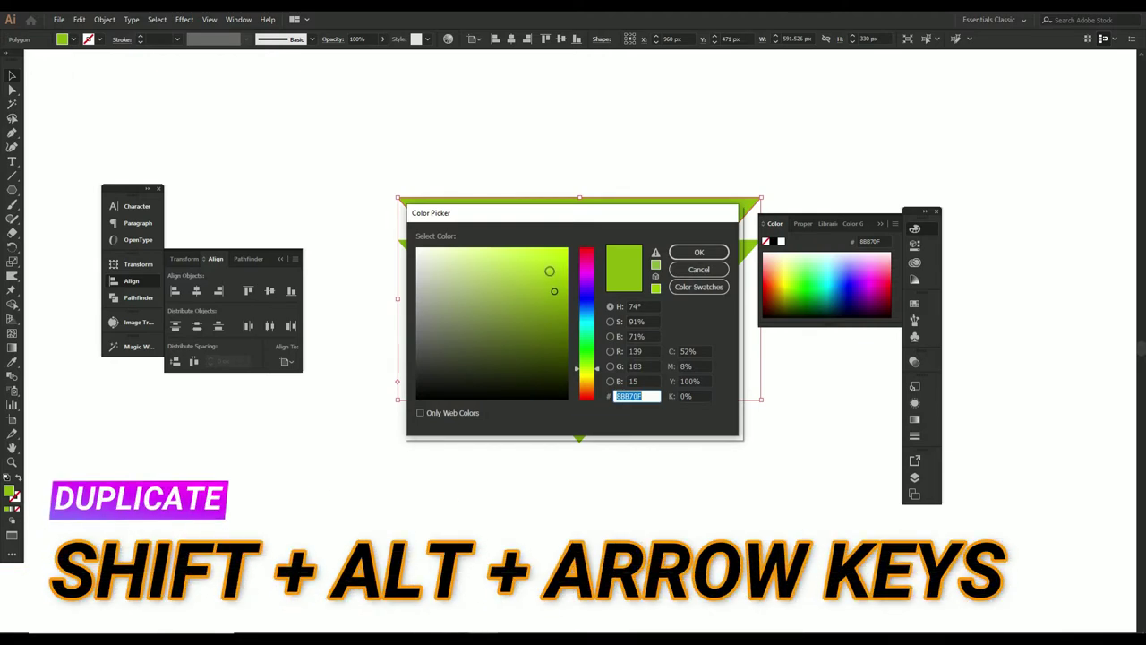
left_click(528, 273)
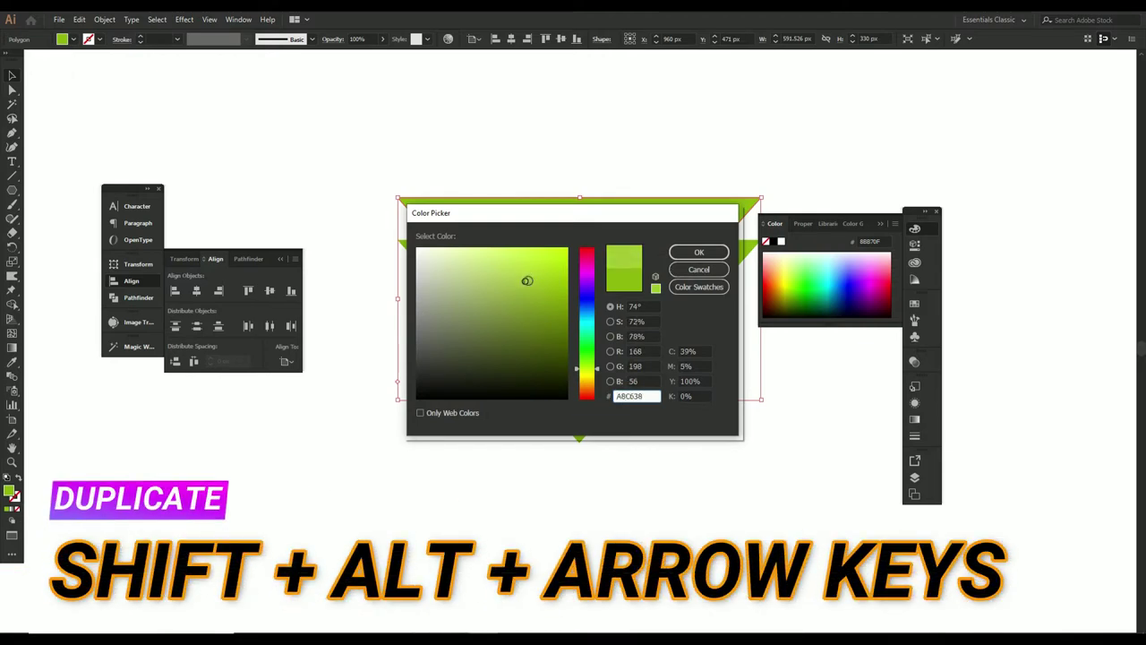
left_click(698, 253)
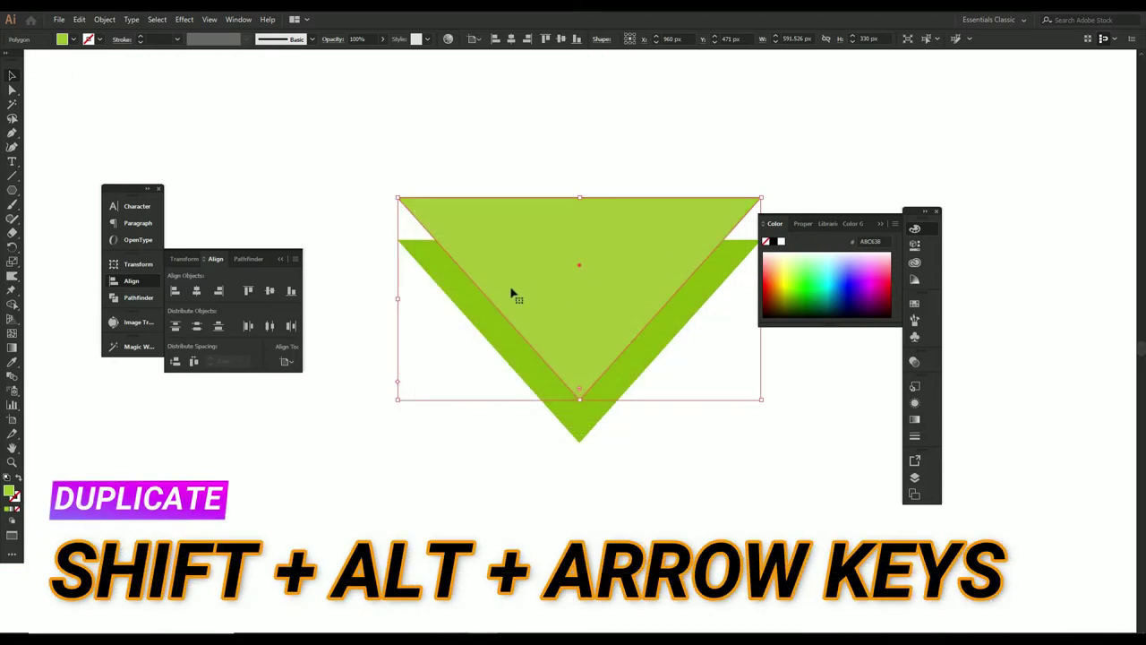
Change the fill of the lower triangle to dark green #657C12
left_click(539, 387)
double_click(8, 491)
left_click(547, 324)
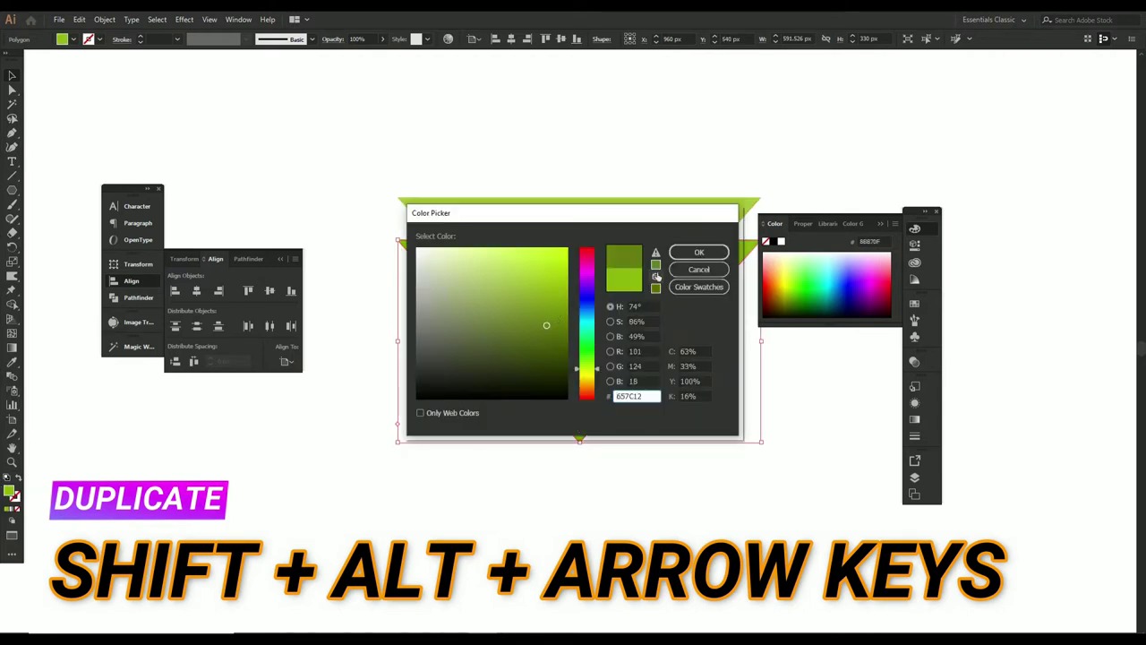
left_click(688, 253)
left_click(457, 437)
Change the fill of the upper triangle to medium green #92AD1F
left_click(573, 321)
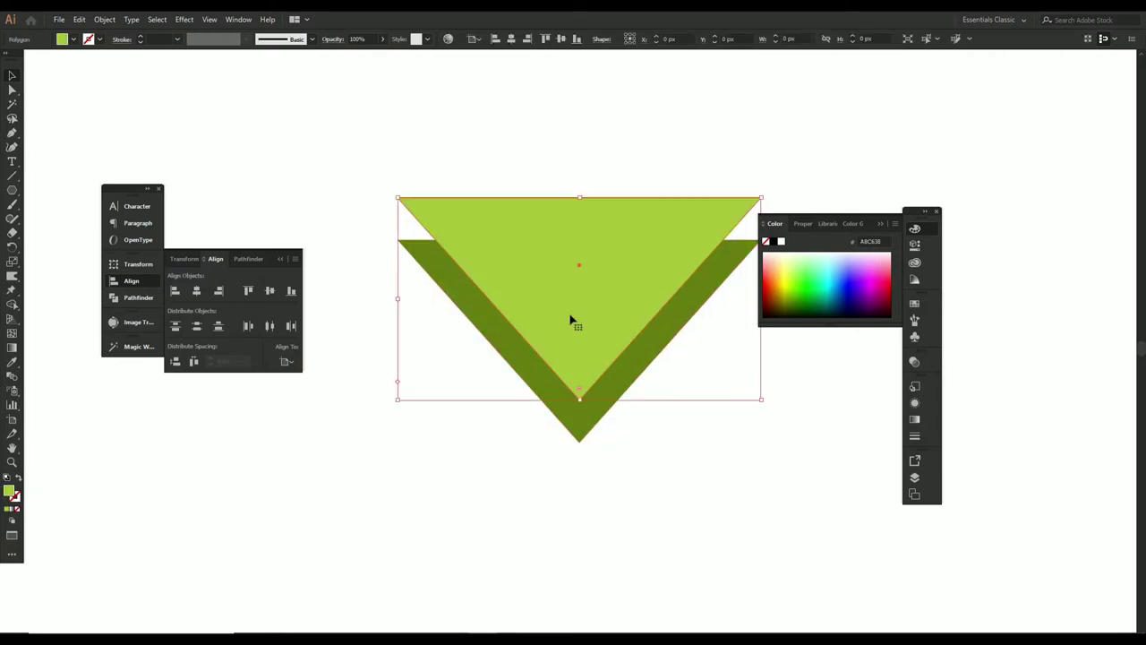
double_click(8, 492)
left_click(534, 301)
left_click(698, 252)
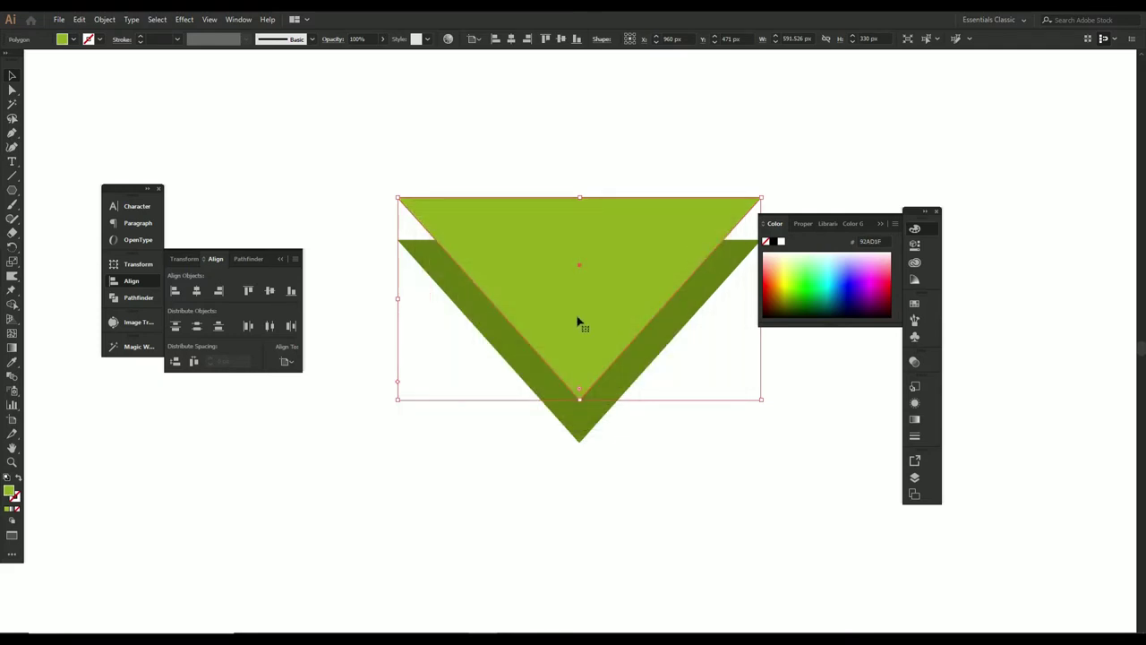
left_click_drag(586, 343, 593, 391)
key("a")
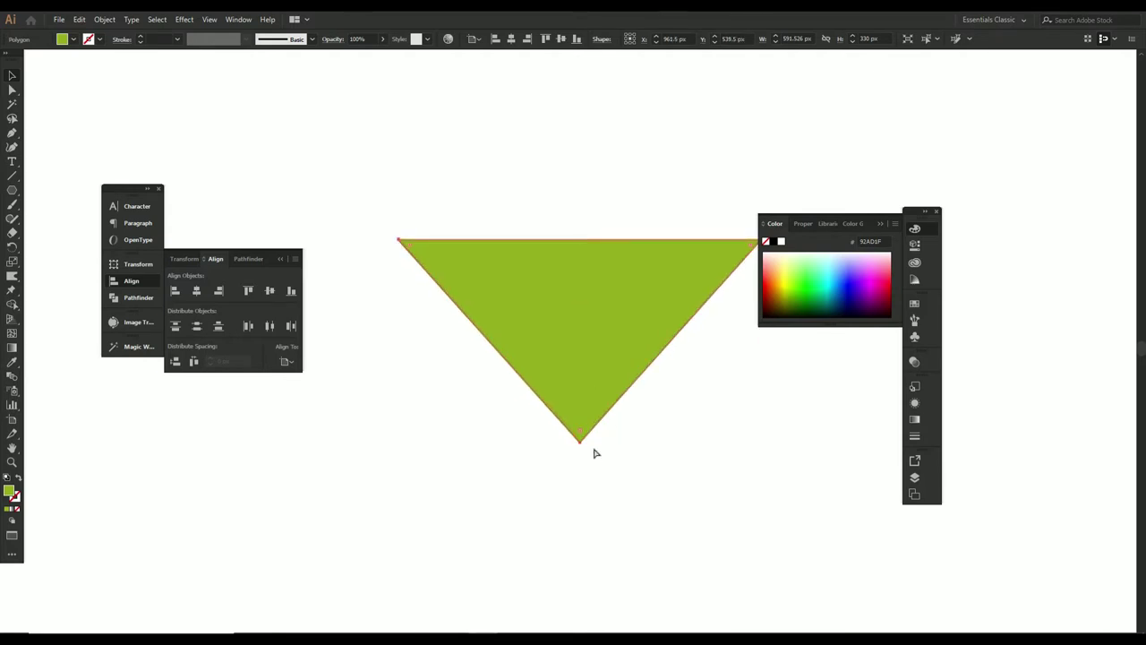
key("ctrl+z")
key("ctrl+z")
Move the lighter triangle straight down so it exactly covers the dark green triangle
scroll(591, 458, "up", 2)
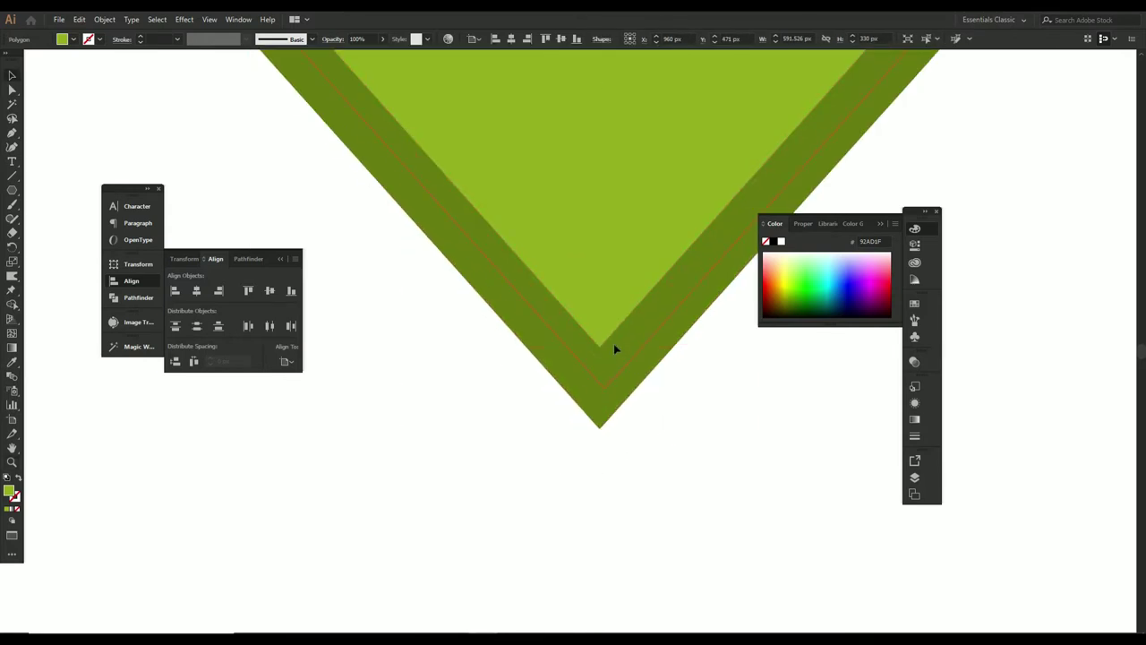
left_click_drag(614, 349, 617, 386)
scroll(532, 406, "up", 2)
key("z")
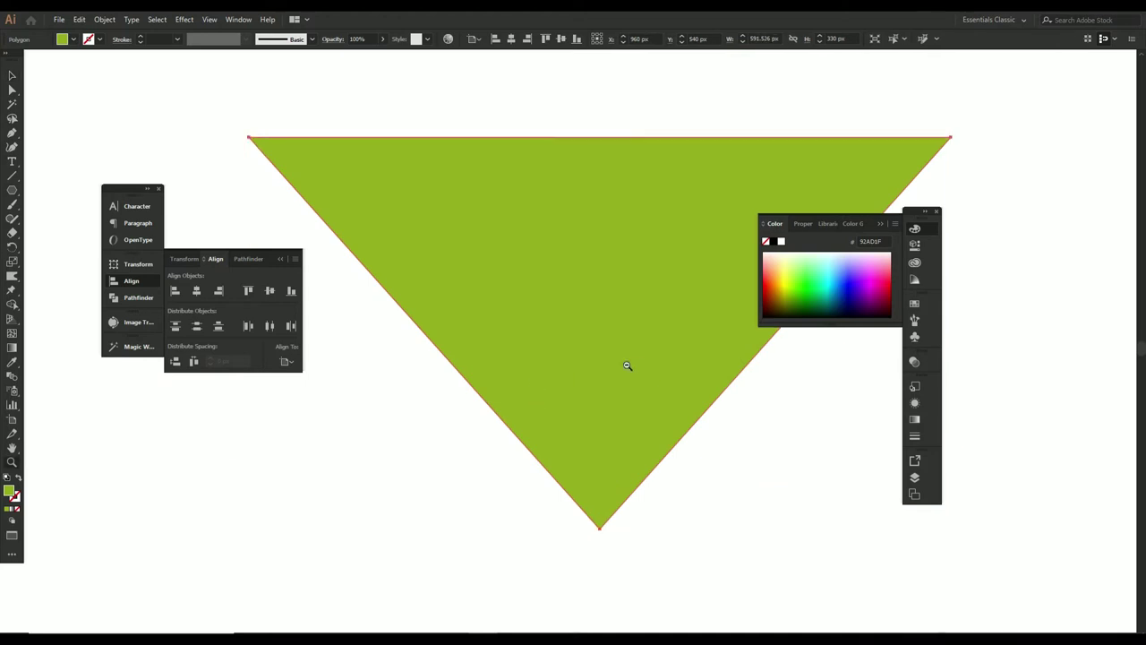
Scale the lighter triangle about its center to 380 px wide and stretch it to 330 px tall, matching the dark triangle's height
scroll(626, 366, "down", 2)
key("v")
left_click_drag(392, 346, 472, 360)
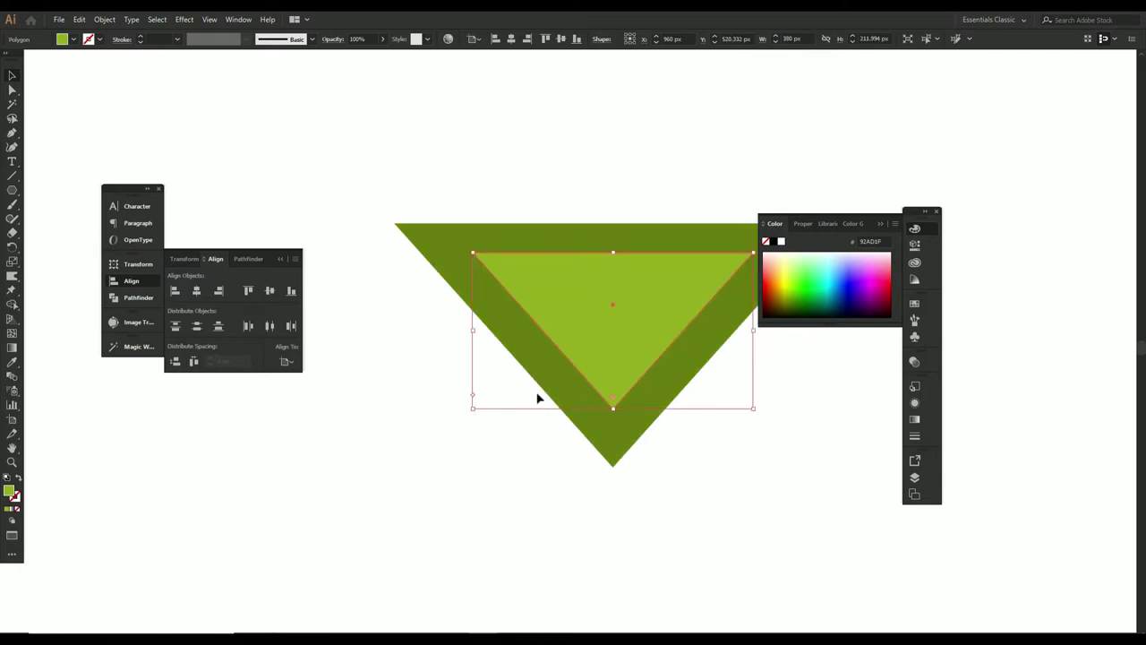
left_click_drag(613, 410, 616, 468)
left_click_drag(613, 253, 610, 223)
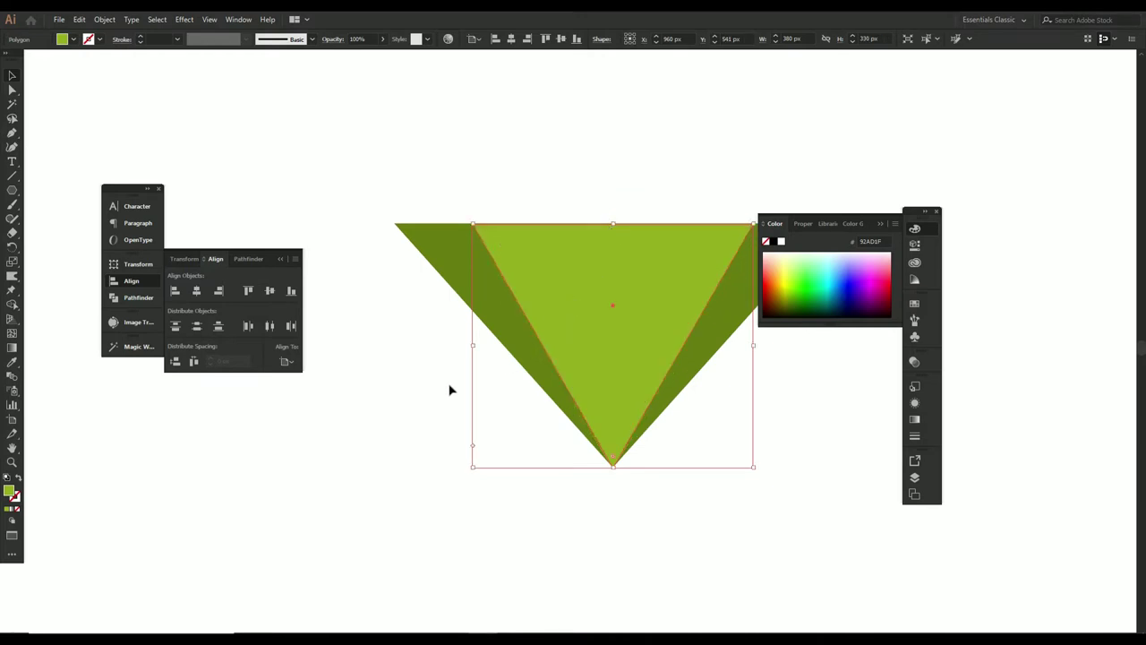
Fine-tune the lighter triangle's top edge to sit flush with the dark triangle's top edge
left_click(402, 373)
left_click_drag(550, 334, 438, 403)
left_click_drag(410, 363, 486, 381)
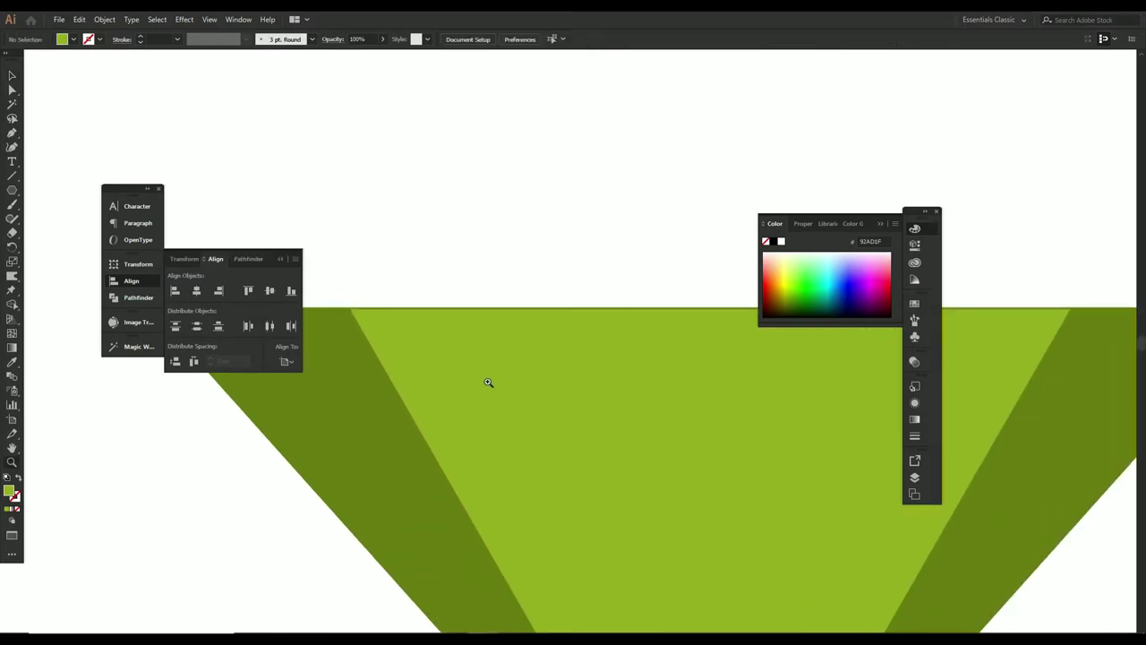
left_click(421, 343)
left_click_drag(711, 310, 593, 300)
left_click(591, 304)
scroll(592, 301, "down", 2)
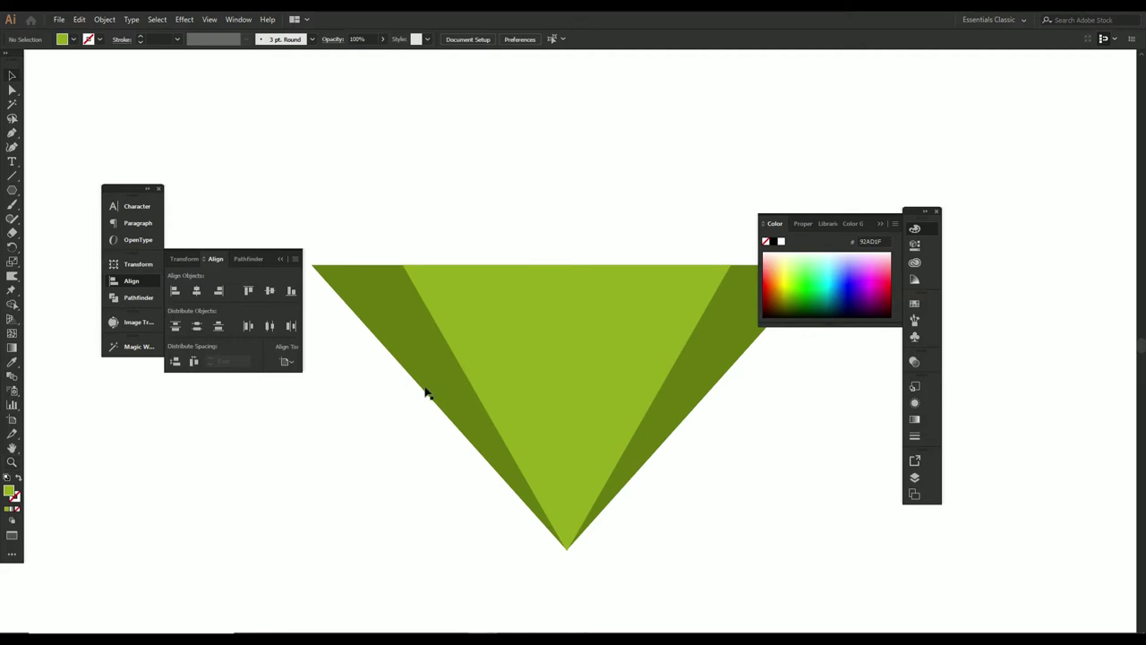
Duplicate the dark green triangle straight up, placing the copy just above the original
left_click_drag(466, 418, 463, 138)
key("ctrl+0")
Rotate the upper dark green copy by 180° so it points upward
right_click(479, 339)
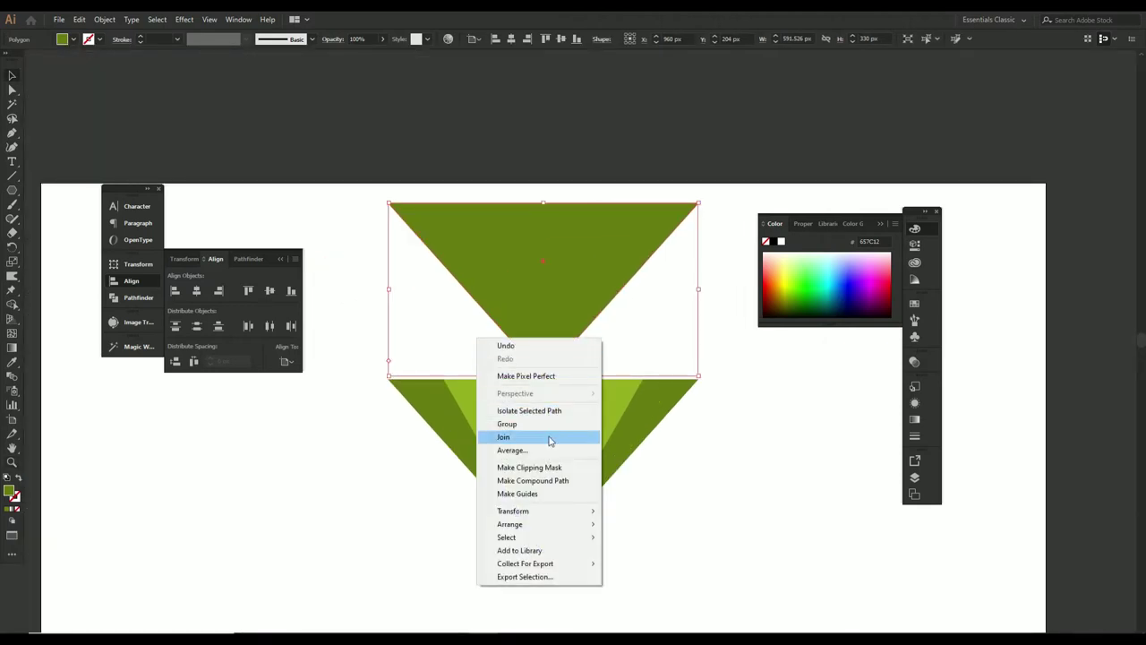
mouse_move(573, 510)
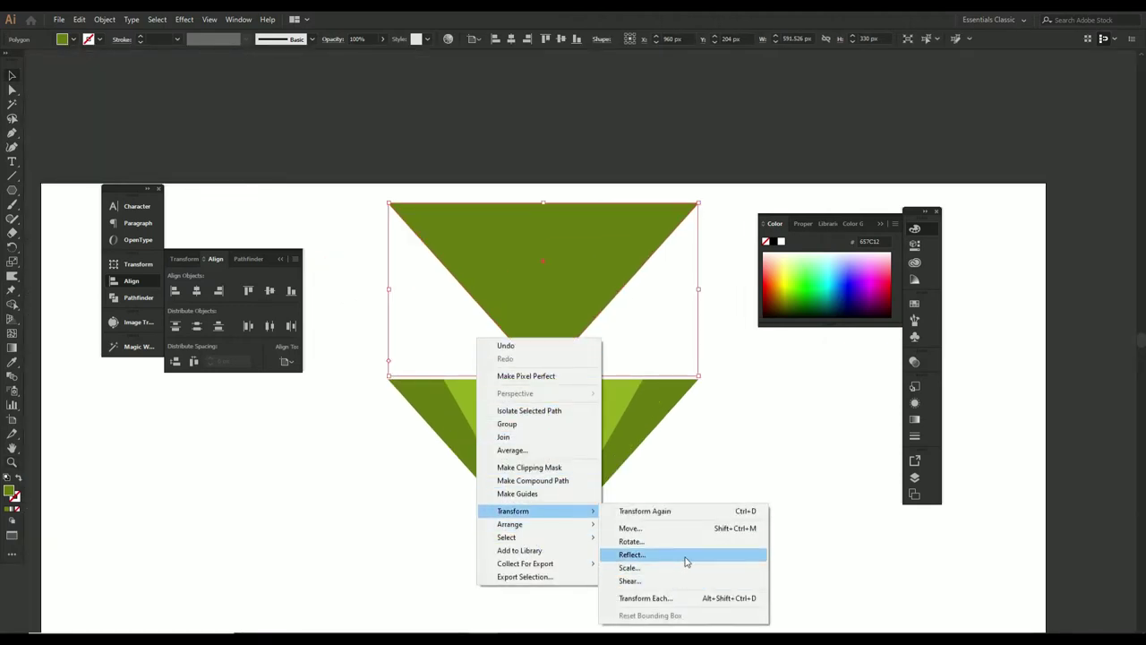
left_click(689, 543)
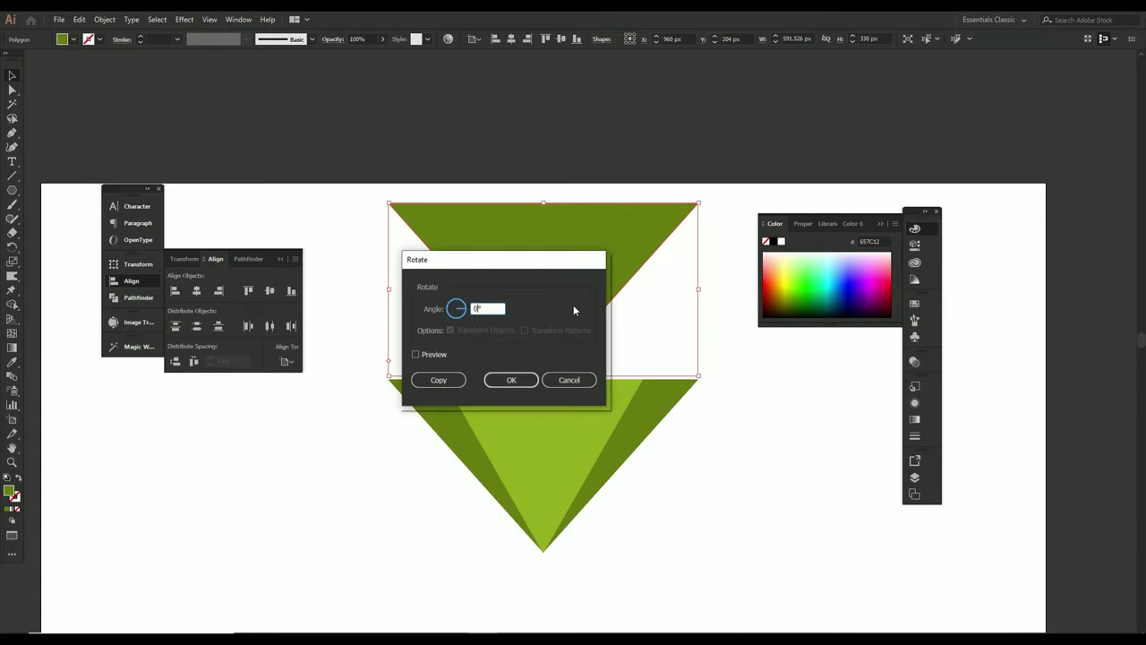
type("90")
key("Tab")
left_click(415, 354)
left_click(422, 357)
left_click(484, 308)
type("180")
left_click(416, 354)
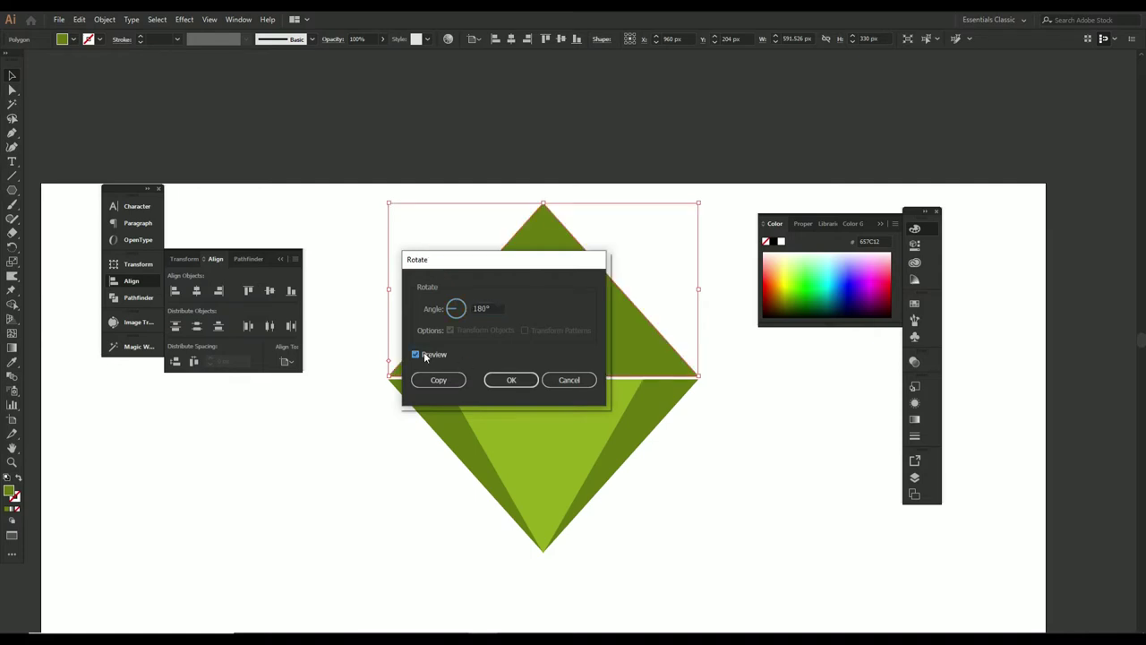
left_click(511, 379)
scroll(588, 348, "up", 2)
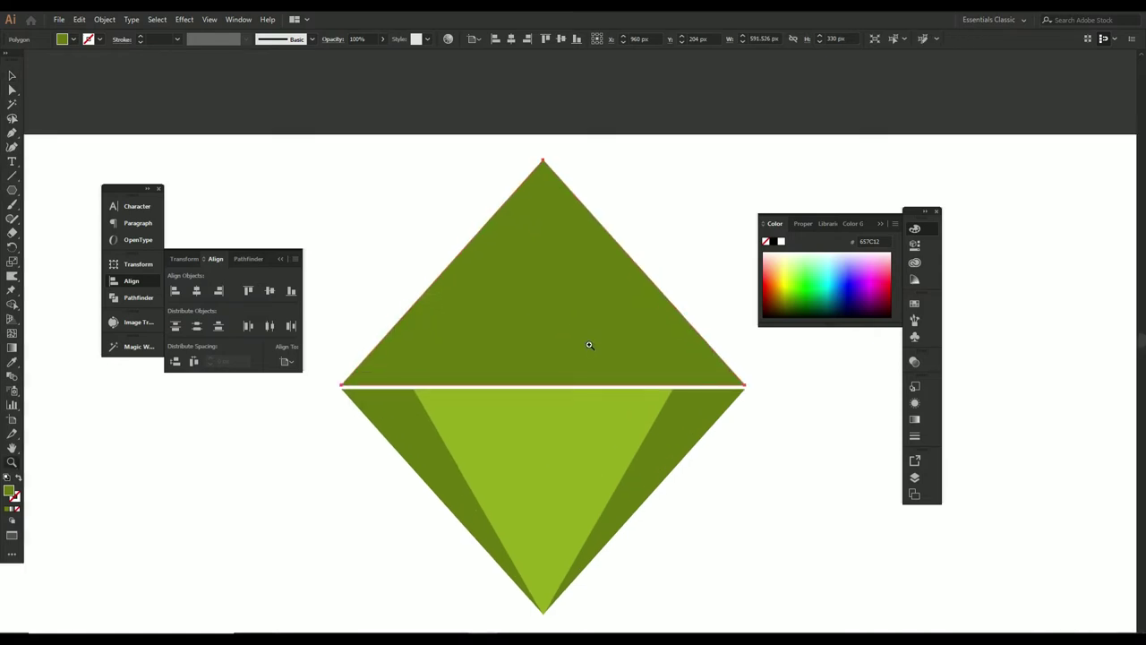
Select both lower triangles, the dark green one and the lighter one inside it, and lock them
left_click_drag(750, 522, 367, 459)
scroll(367, 459, "down", 1)
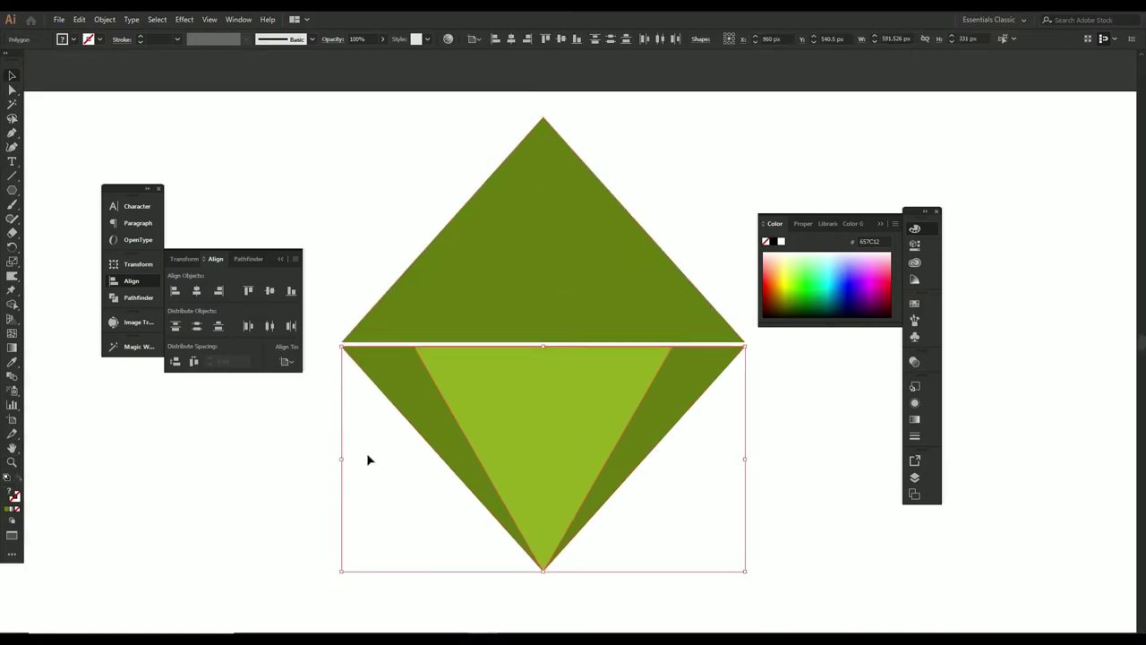
left_click(103, 19)
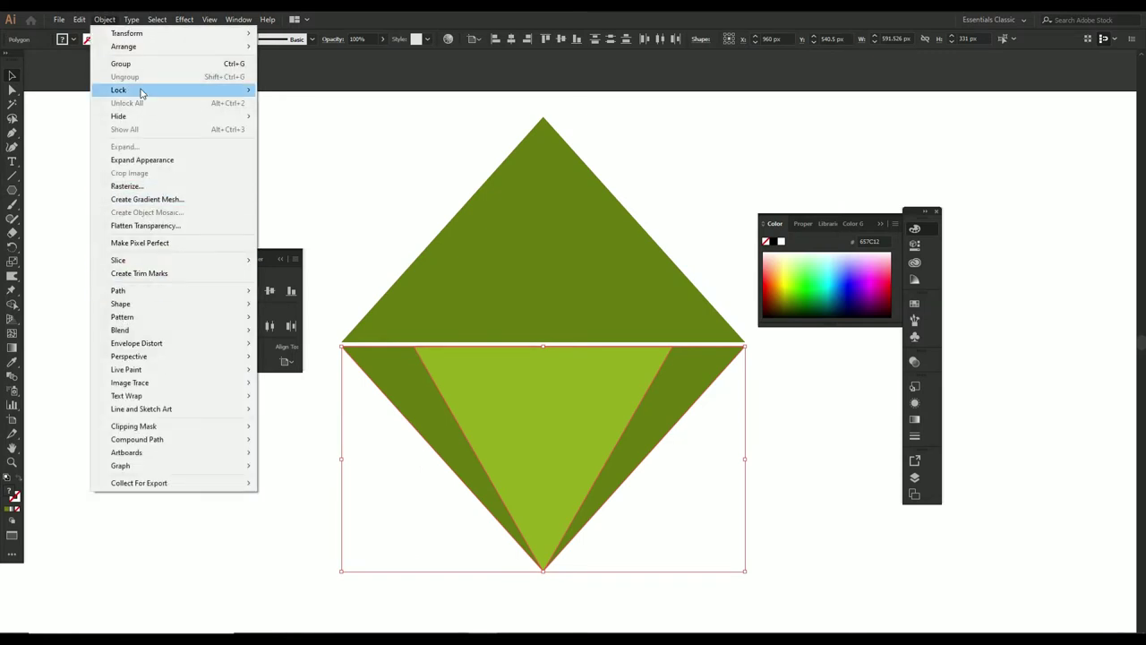
mouse_move(141, 89)
left_click(309, 91)
Move the upper dark green triangle straight down until its base meets the top edge of the lower triangles
double_click(499, 283)
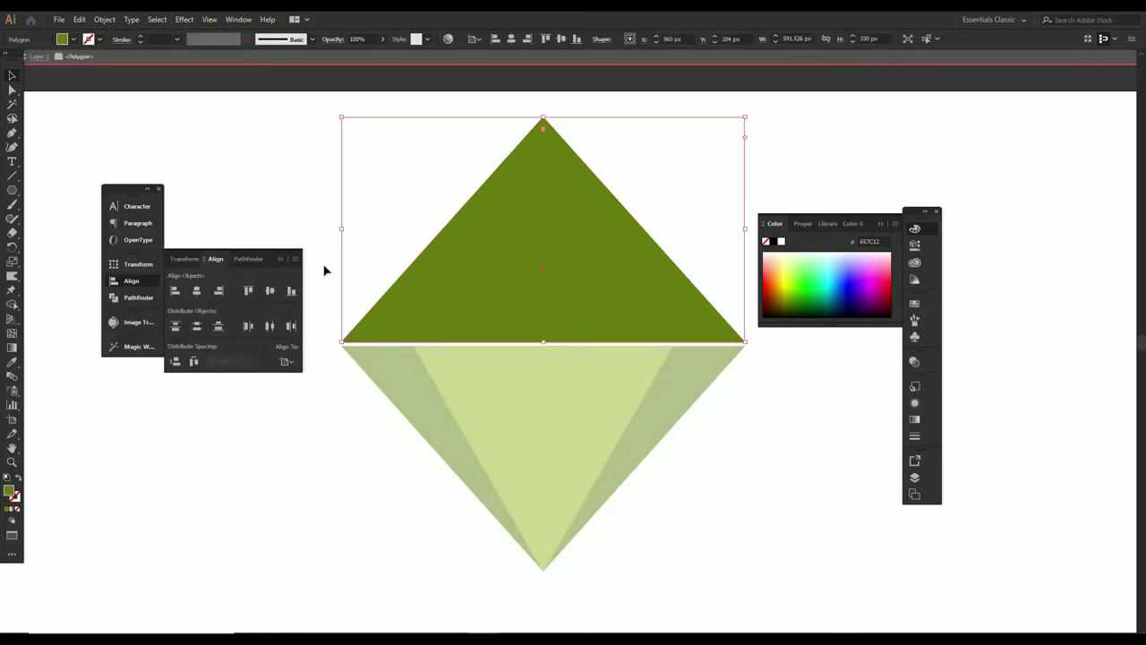
left_click(349, 241)
double_click(348, 236)
left_click_drag(467, 273, 477, 274)
key("ctrl+shift+b")
Fill the upper triangle with the lighter green sampled from the inner lower triangle
key("i")
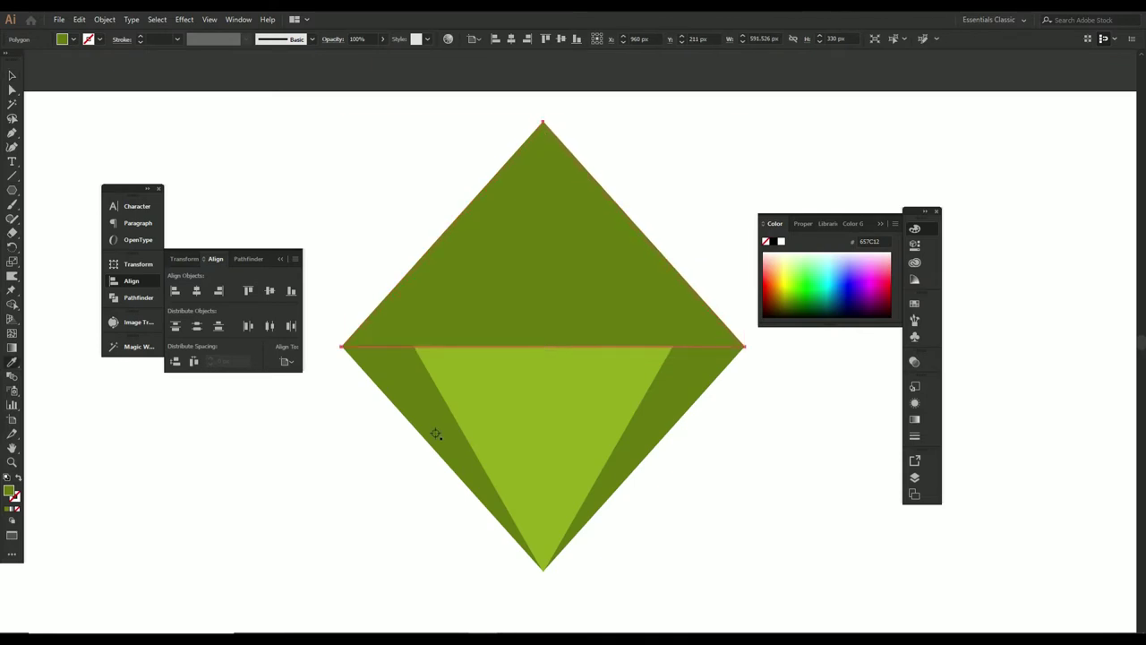
left_click(545, 408)
key("v")
left_click(327, 511)
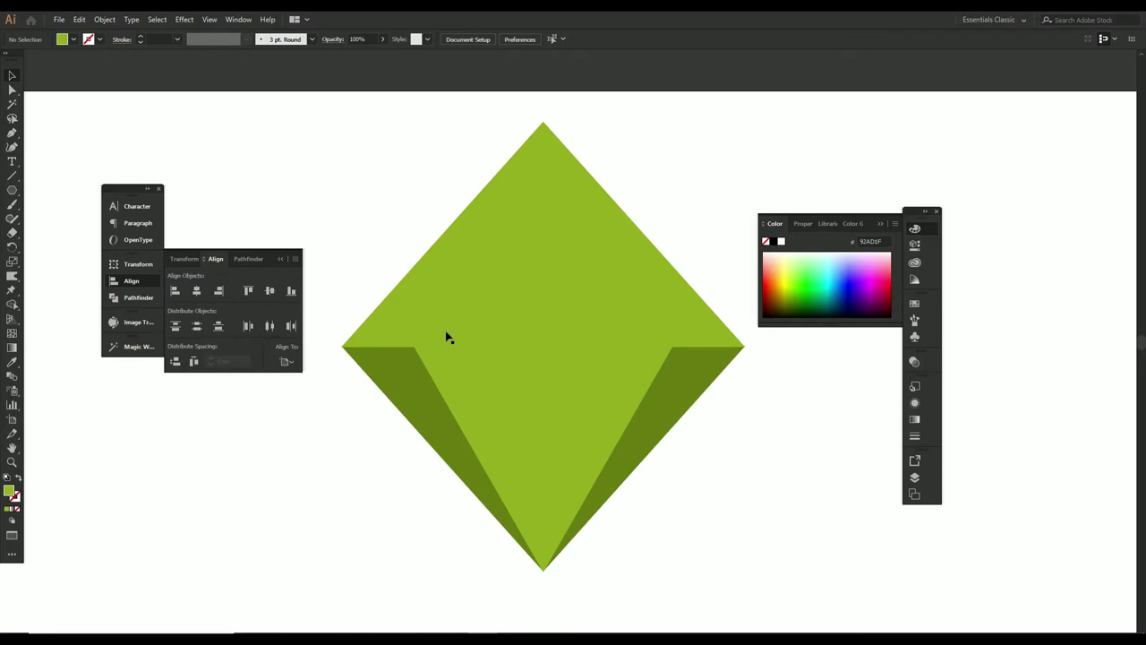
Duplicate the upper triangle slightly upward and fill the copy with bright yellow-green D4F41C
left_click(506, 300)
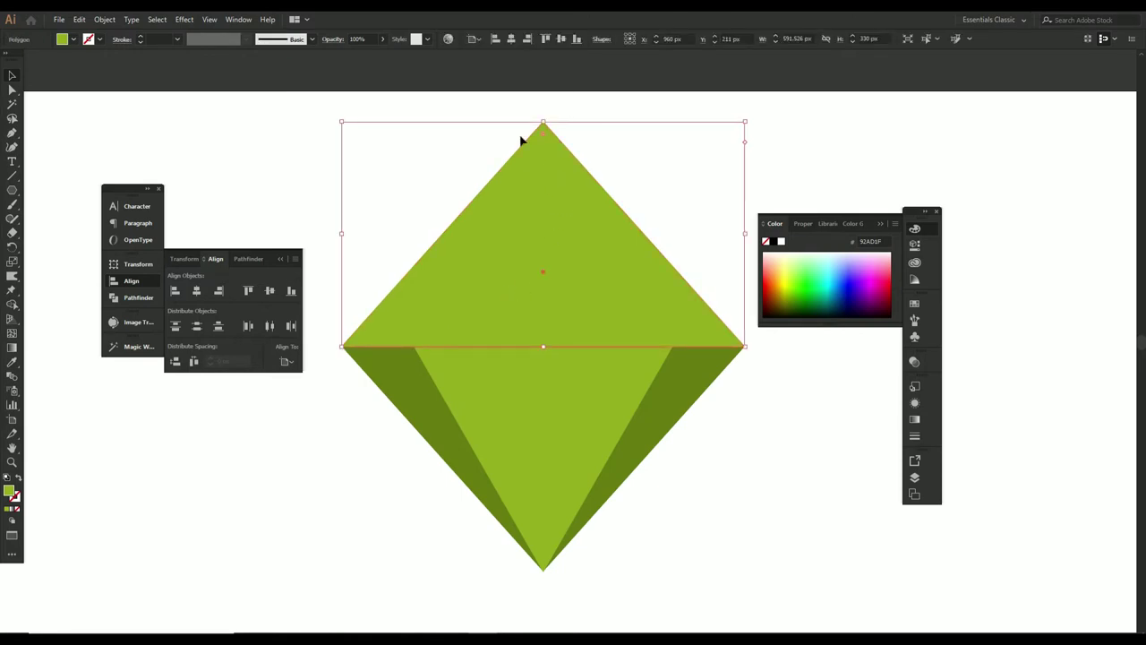
left_click_drag(501, 307, 489, 274)
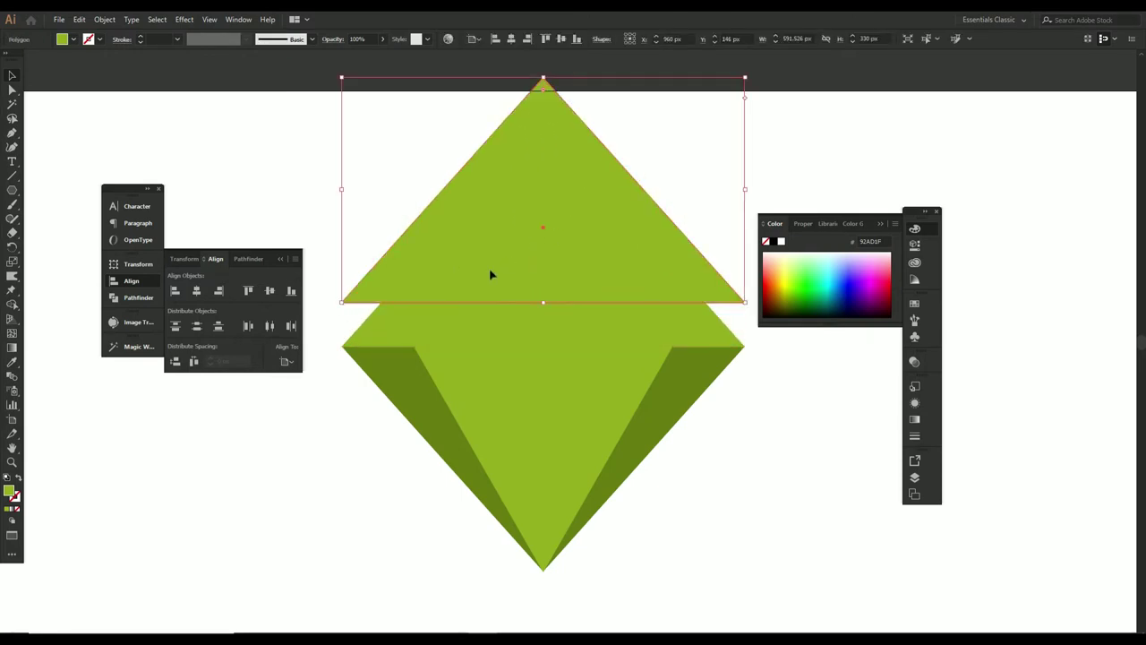
double_click(10, 493)
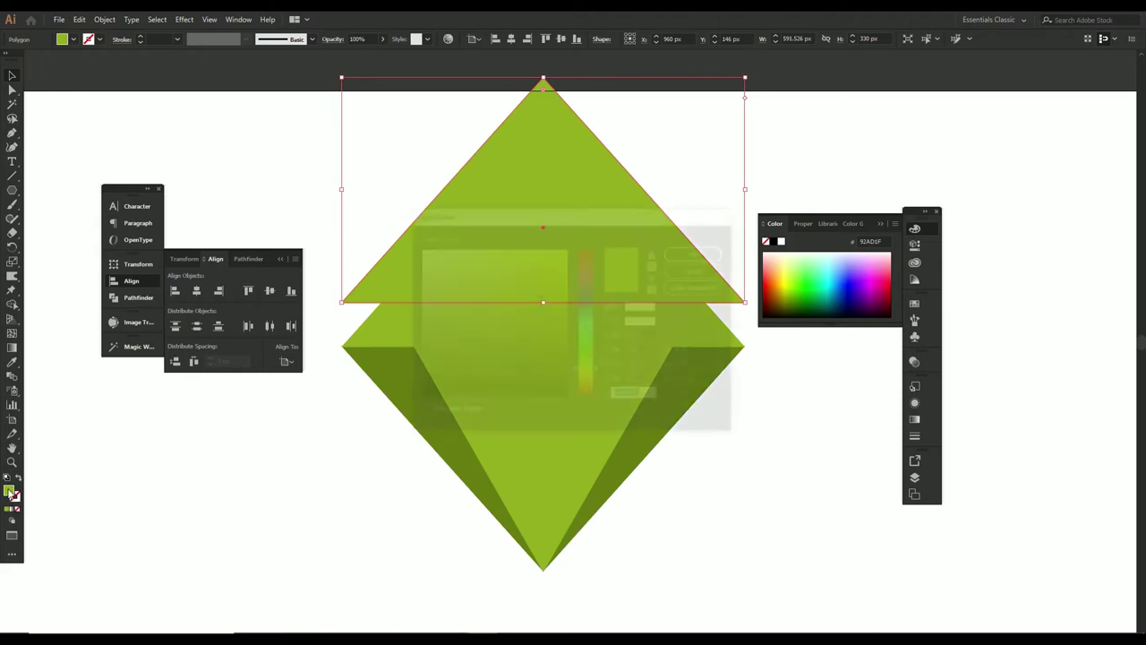
mouse_move(538, 298)
left_mouse_down()
mouse_move(545, 253)
mouse_move(494, 284)
mouse_move(496, 308)
left_mouse_up()
left_click(673, 253)
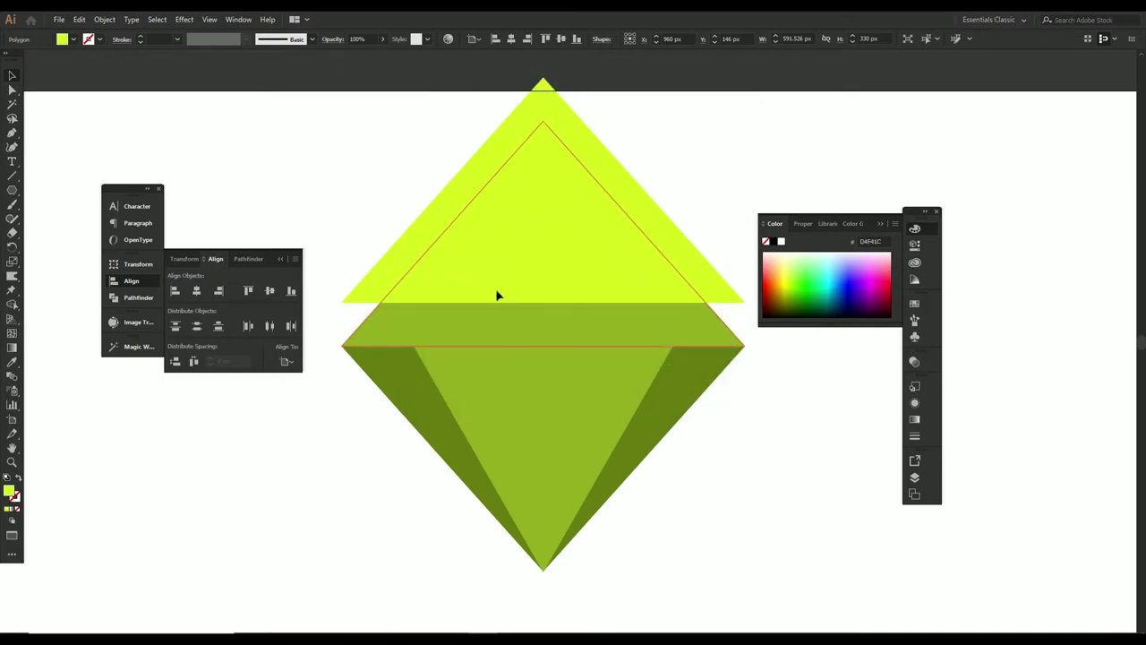
Shrink the bright triangle to 380 px wide and about 134 px tall, its base matching the lower lighter triangle's top edge
left_click_drag(544, 121, 540, 269)
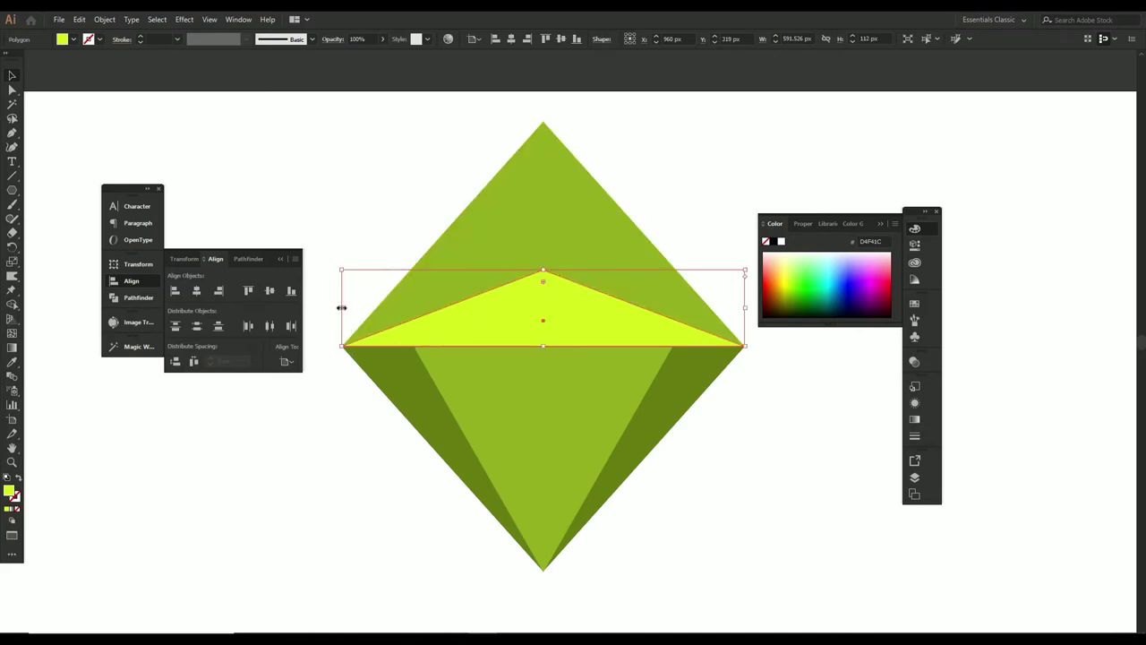
left_click_drag(341, 307, 413, 317)
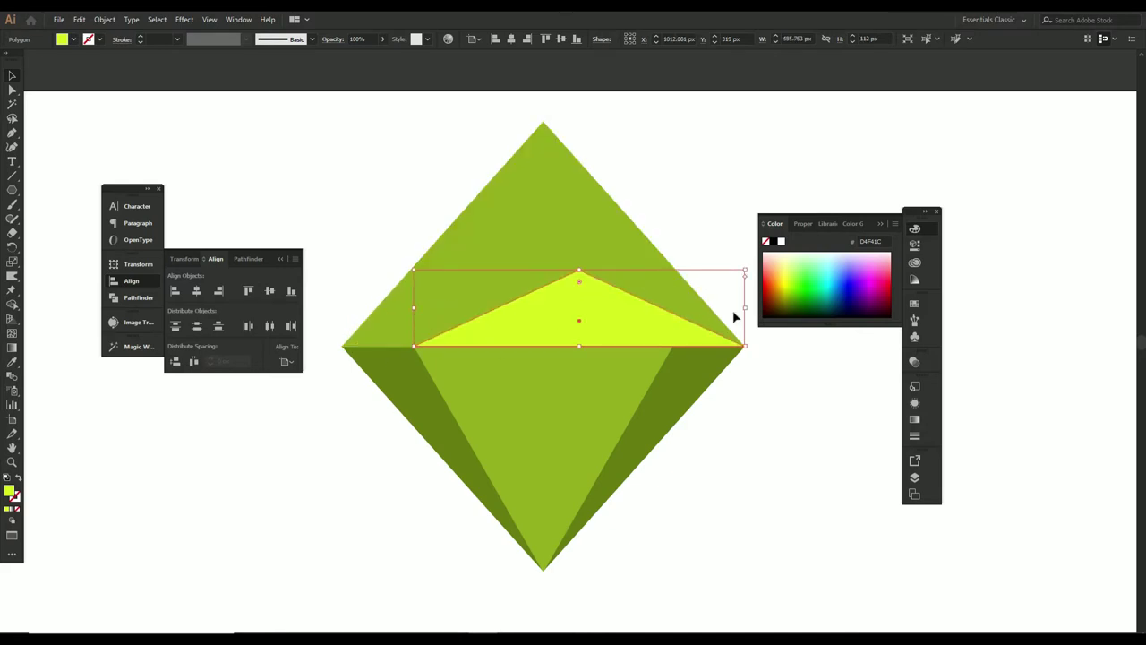
left_click_drag(741, 308, 673, 320)
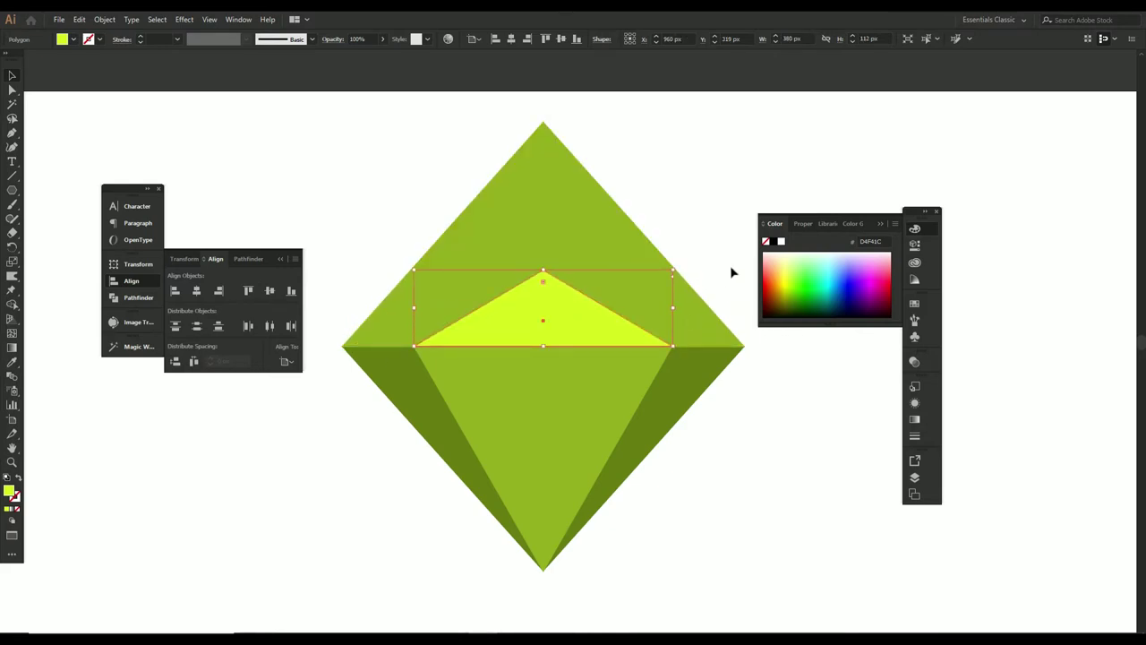
left_click_drag(542, 270, 542, 255)
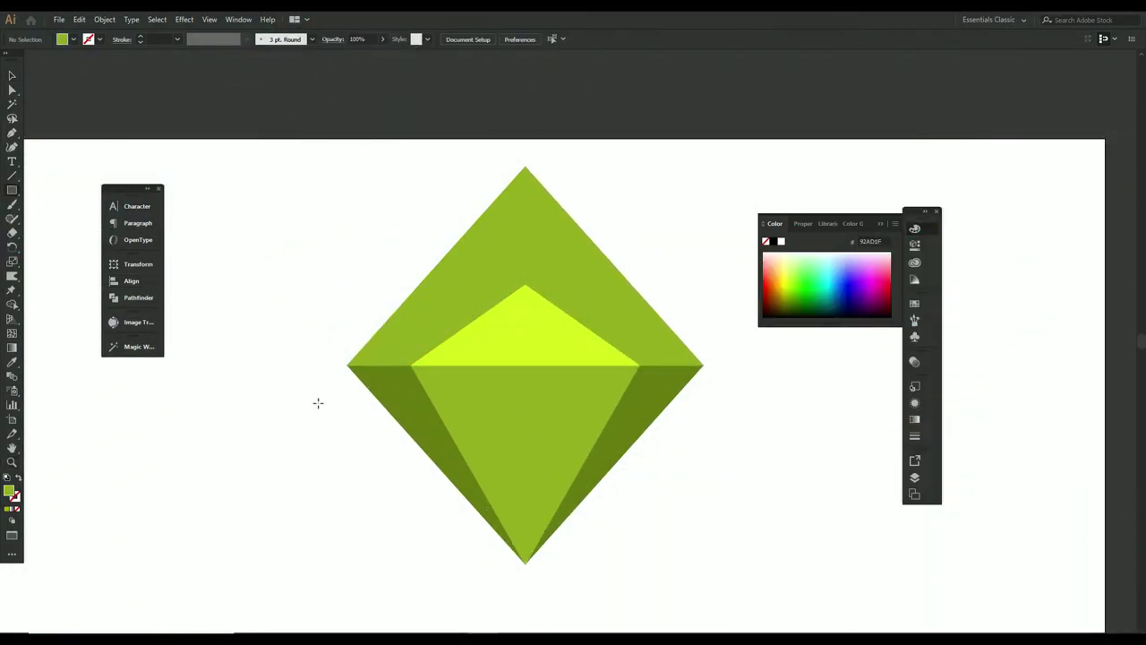
Draw a rectangle about 287 by 178 px over the diamond's left corner and fill it with muted yellow-green B6C430
left_click_drag(246, 453, 419, 346)
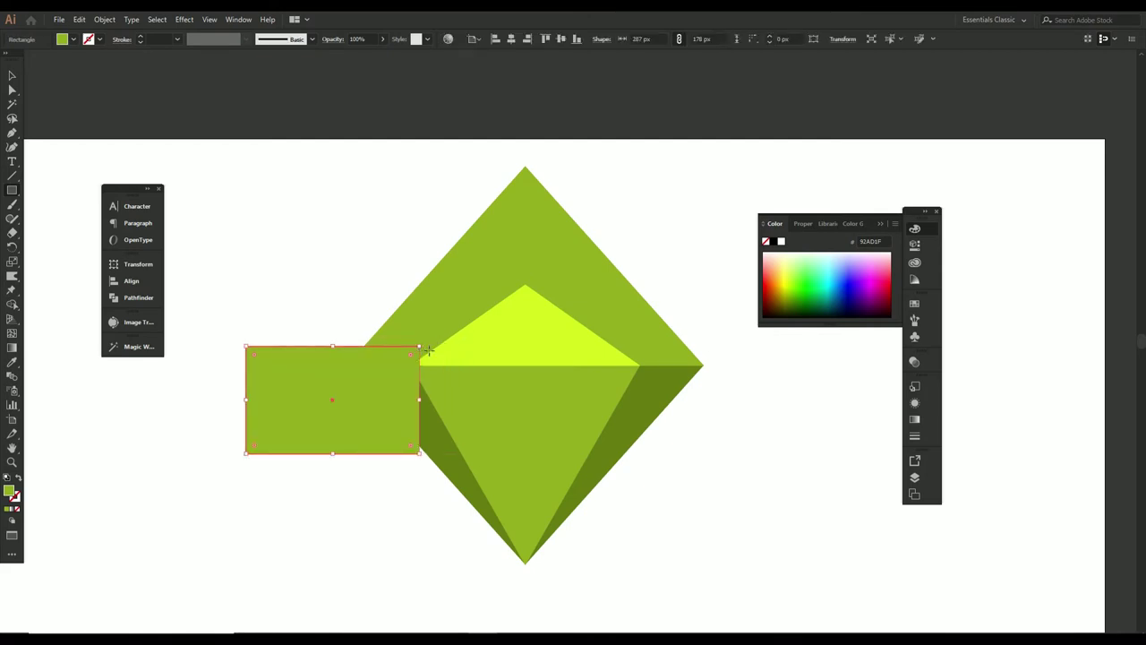
key("i")
left_click(525, 345)
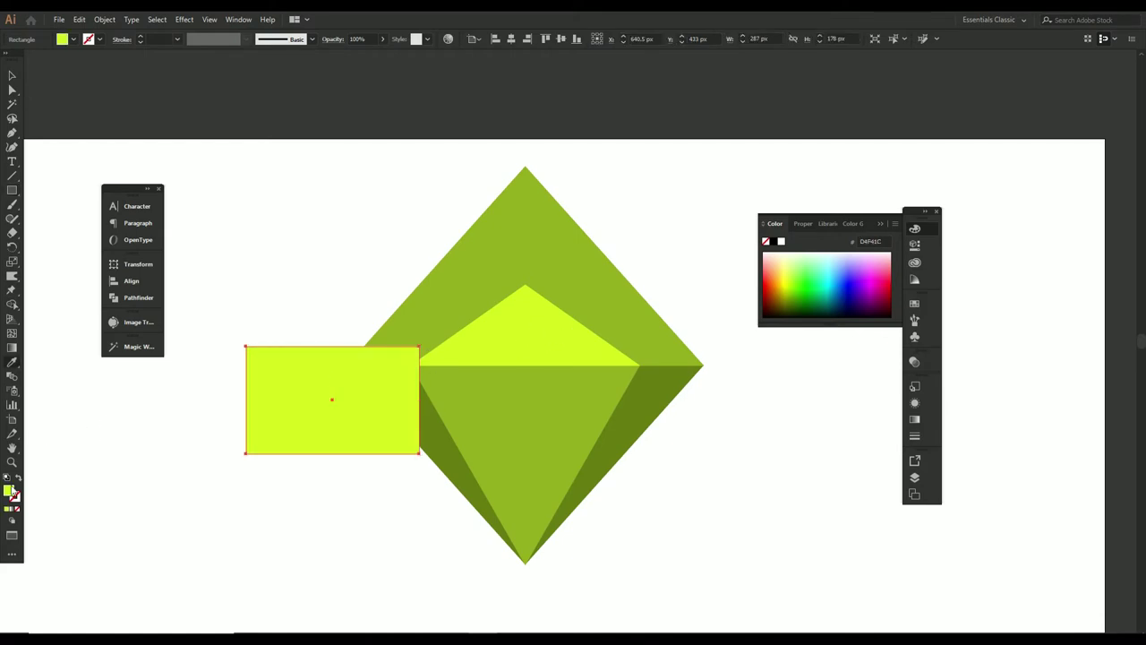
double_click(11, 491)
left_click(538, 273)
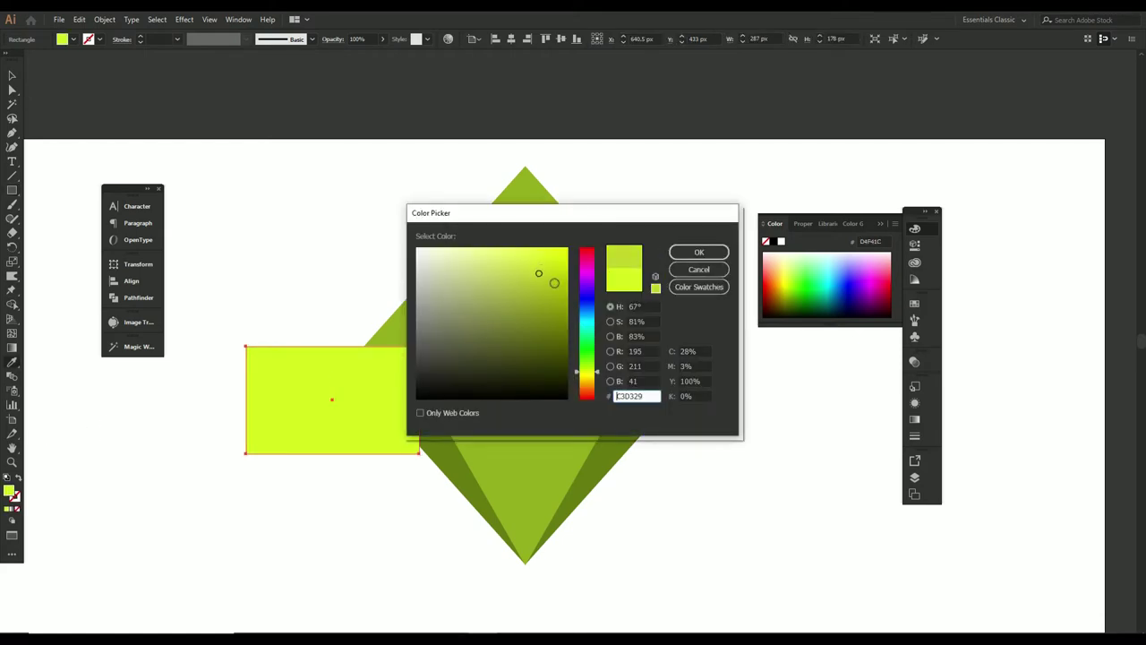
left_click(680, 253)
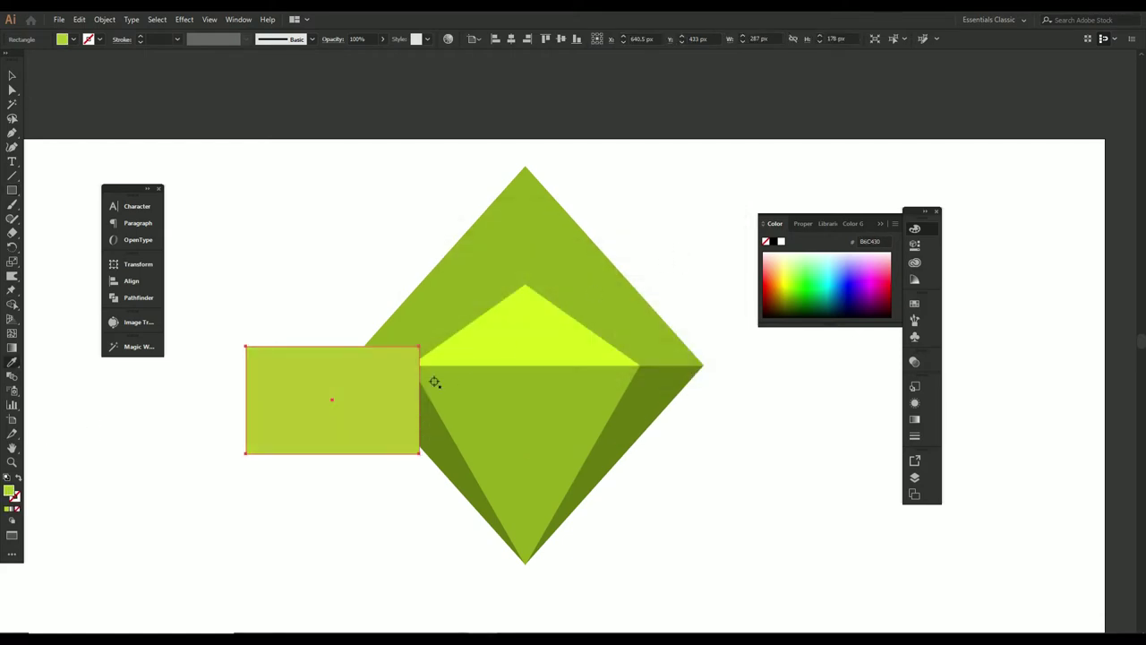
Bring the bright triangle to the front, move the rectangle over it, and send the rectangle backward behind the lower lighter triangle
key("v")
left_click(492, 357)
right_click(349, 277)
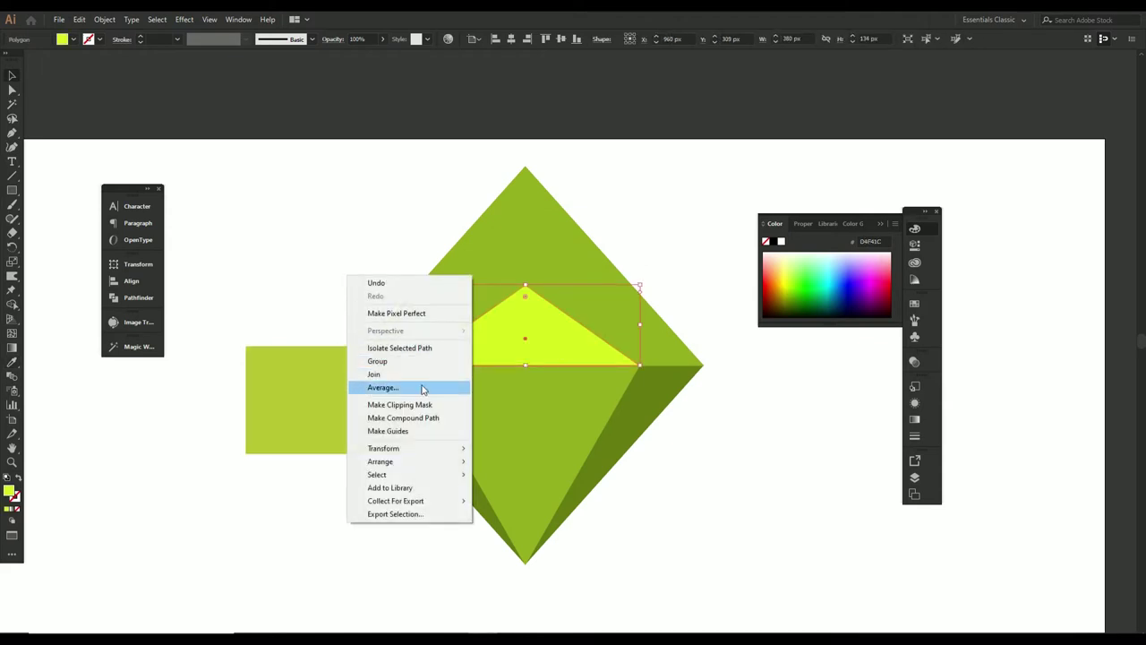
left_click(506, 461)
left_click_drag(363, 440, 534, 378)
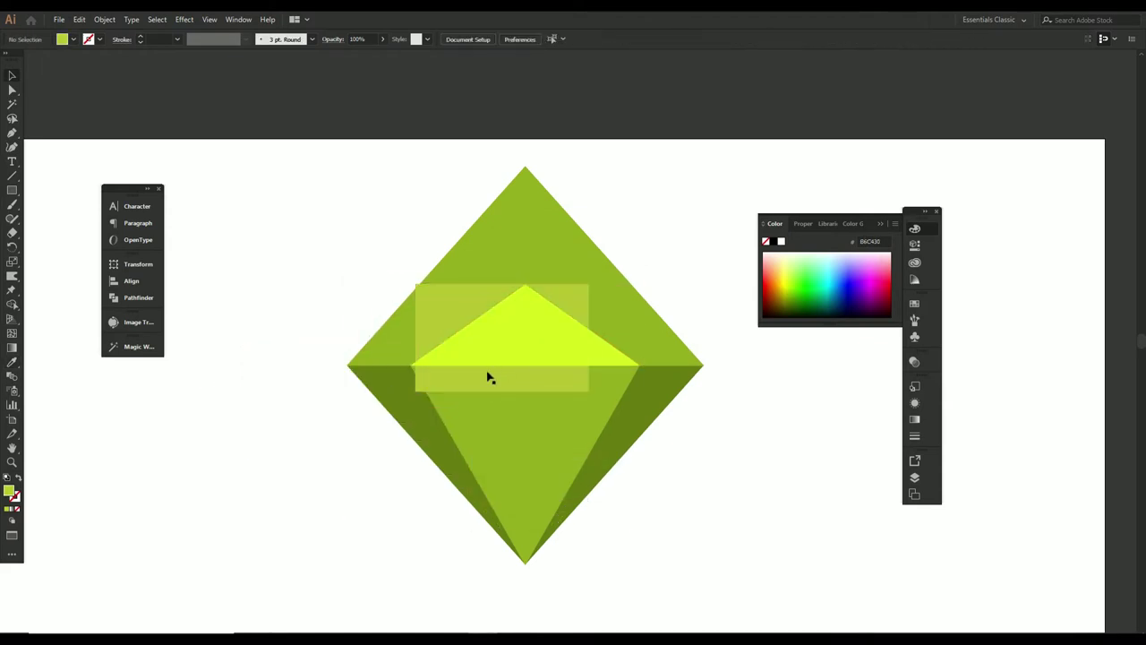
key("ctrl+plus")
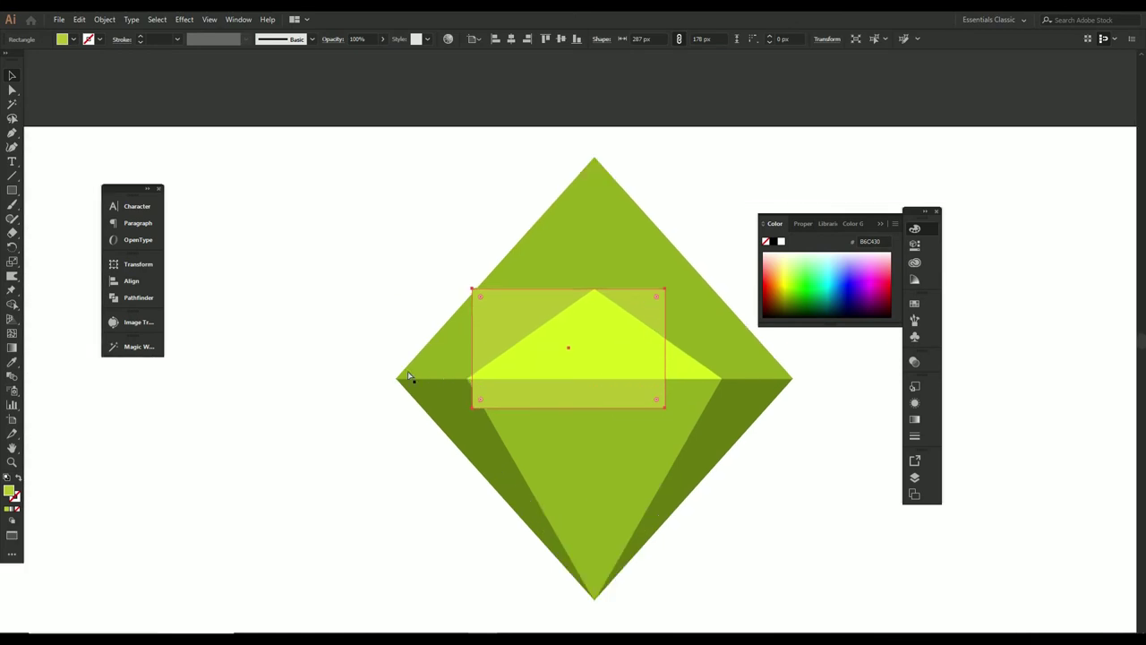
key("ctrl+[")
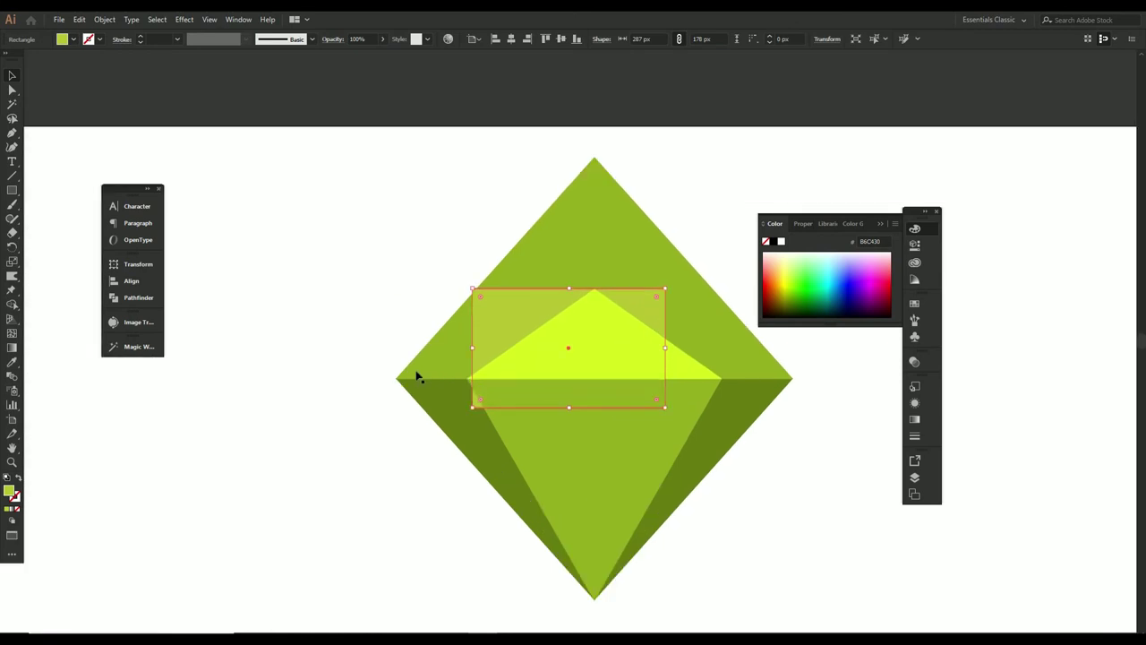
Move the rectangle up so its lower-left corner sits on the bright triangle's left corner
key("c")
key("v")
double_click(514, 331)
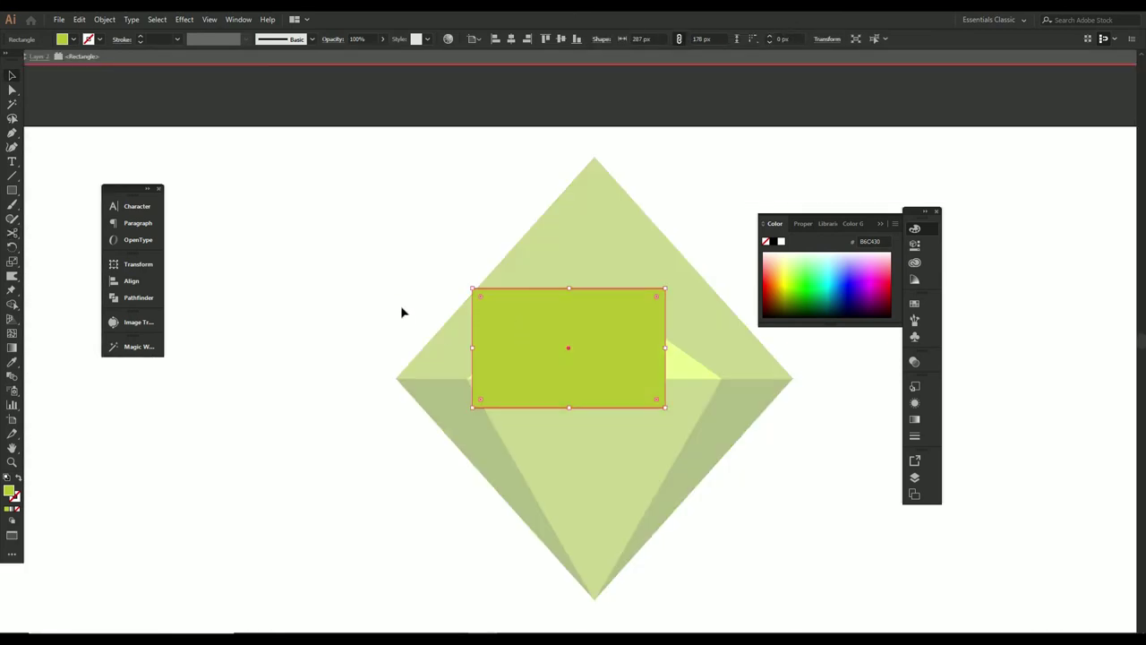
key("Escape")
left_click_drag(492, 328, 493, 300)
left_click_drag(492, 304, 493, 304)
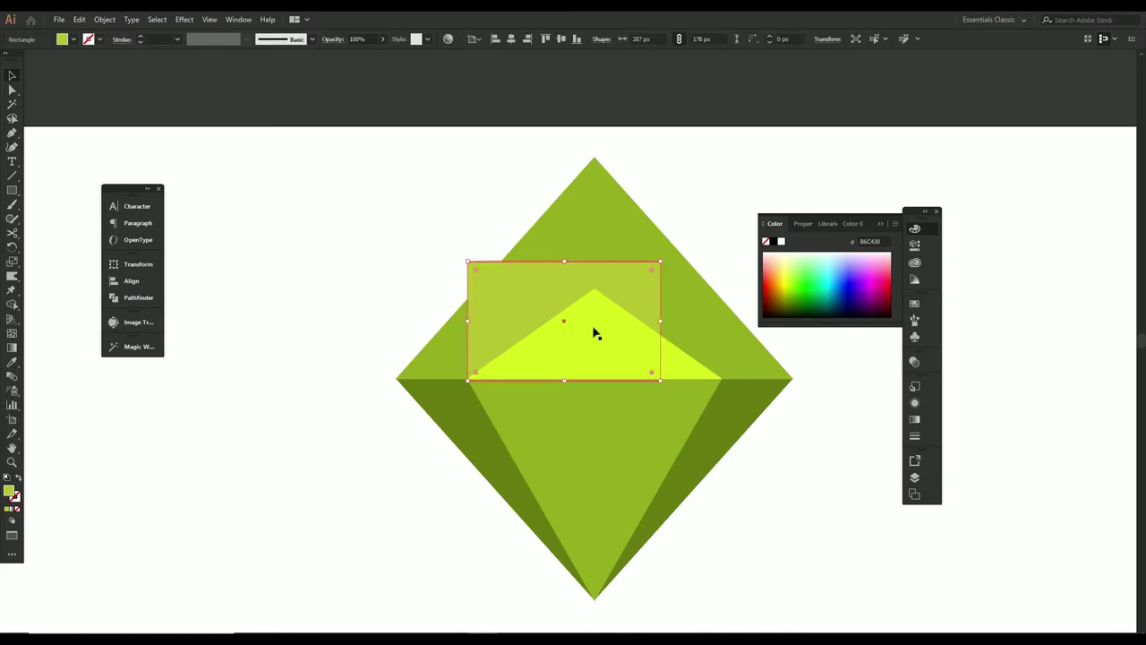
Rotate the rectangle slightly clockwise and narrow it to about 182 px so it ends near the diamond's vertical centerline
left_click_drag(666, 383, 657, 394)
left_click_drag(497, 323, 498, 332)
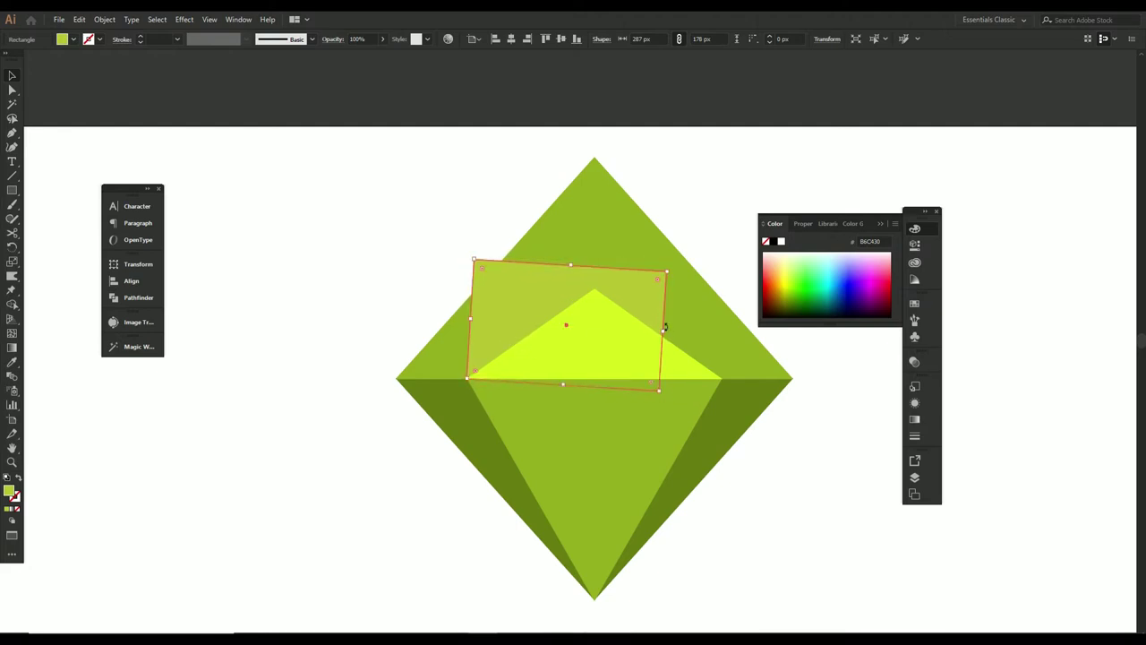
left_click_drag(664, 329, 593, 325)
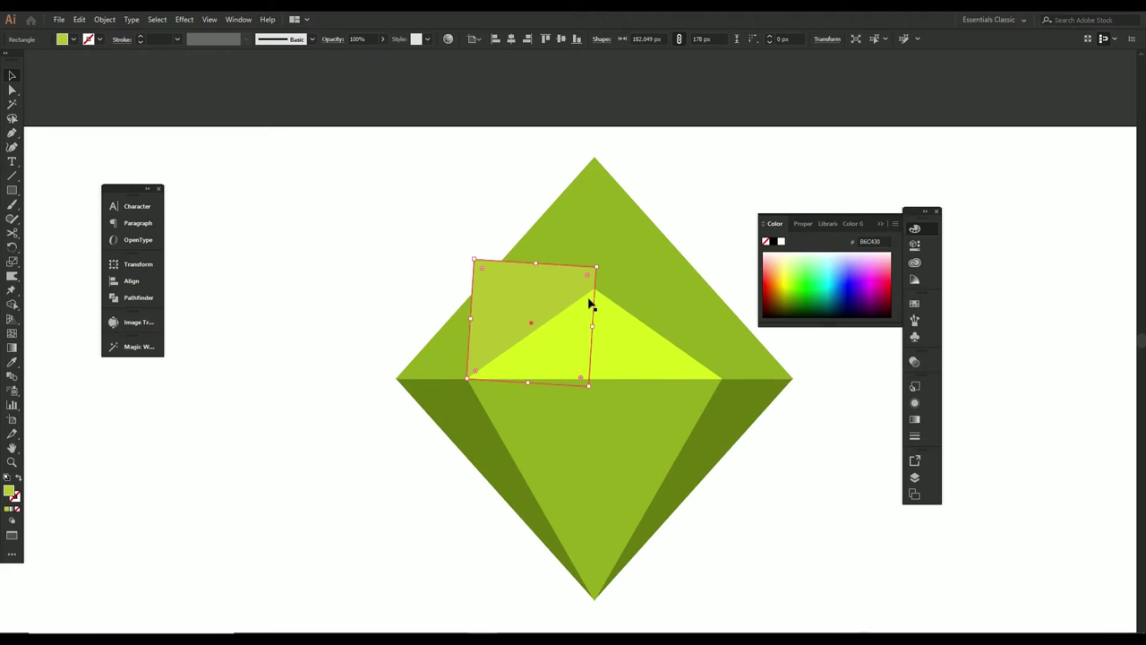
Raise only the rectangle's upper-right corner point so its top edge slopes up toward the diamond's centerline
key("a")
mouse_move(597, 271)
left_mouse_down()
mouse_move(603, 242)
mouse_move(598, 259)
left_mouse_up()
key("v")
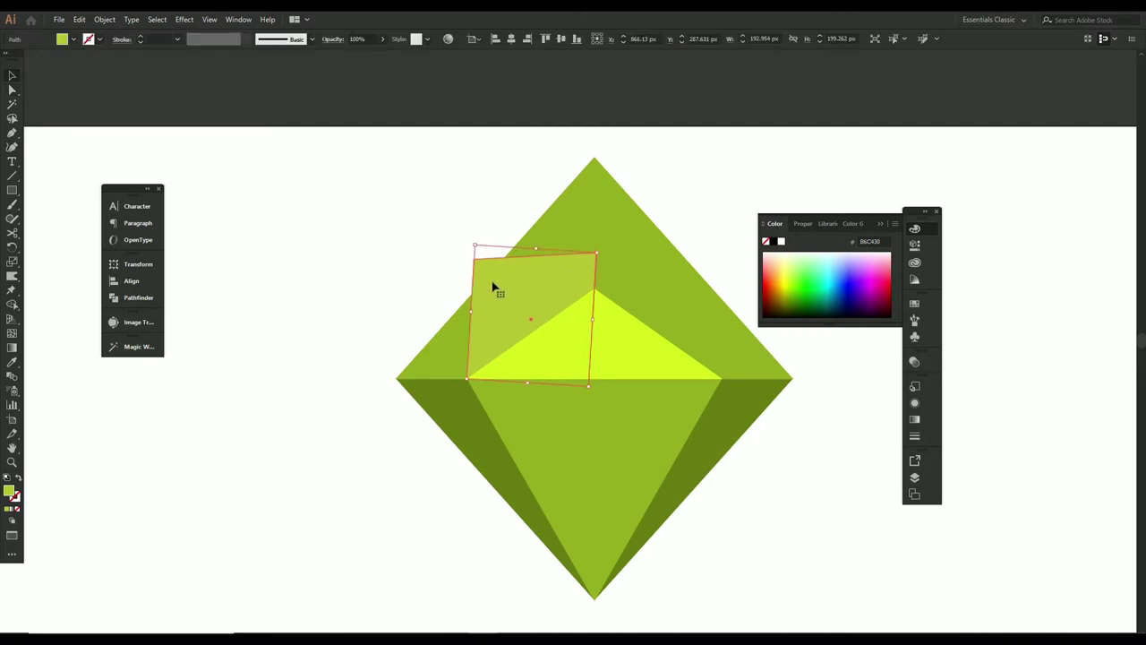
Duplicate the slanted panel to the right, reflect the copy horizontally, and position it as a mirrored match meeting at the centerline
left_click_drag(534, 302, 681, 302)
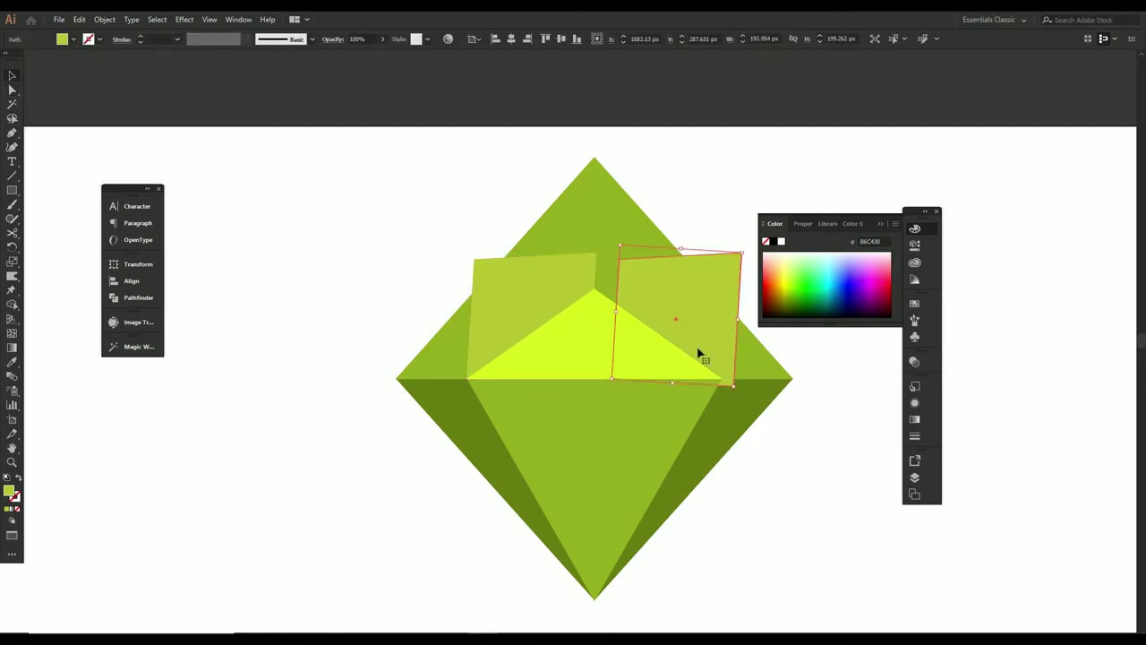
right_click(808, 383)
mouse_move(887, 555)
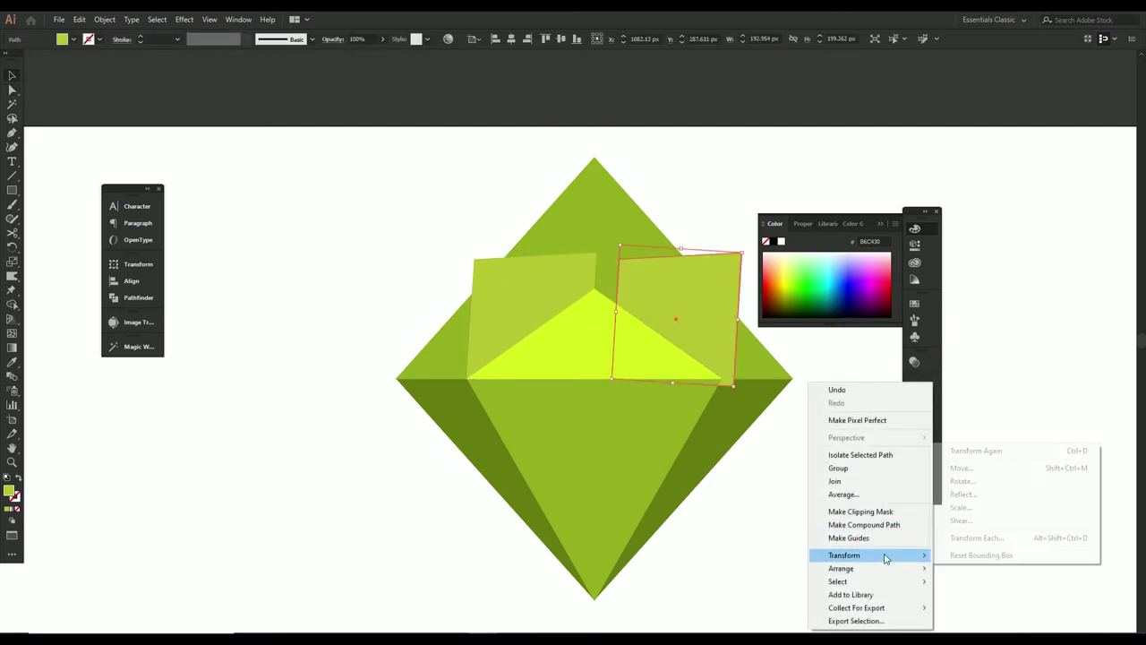
left_click(991, 508)
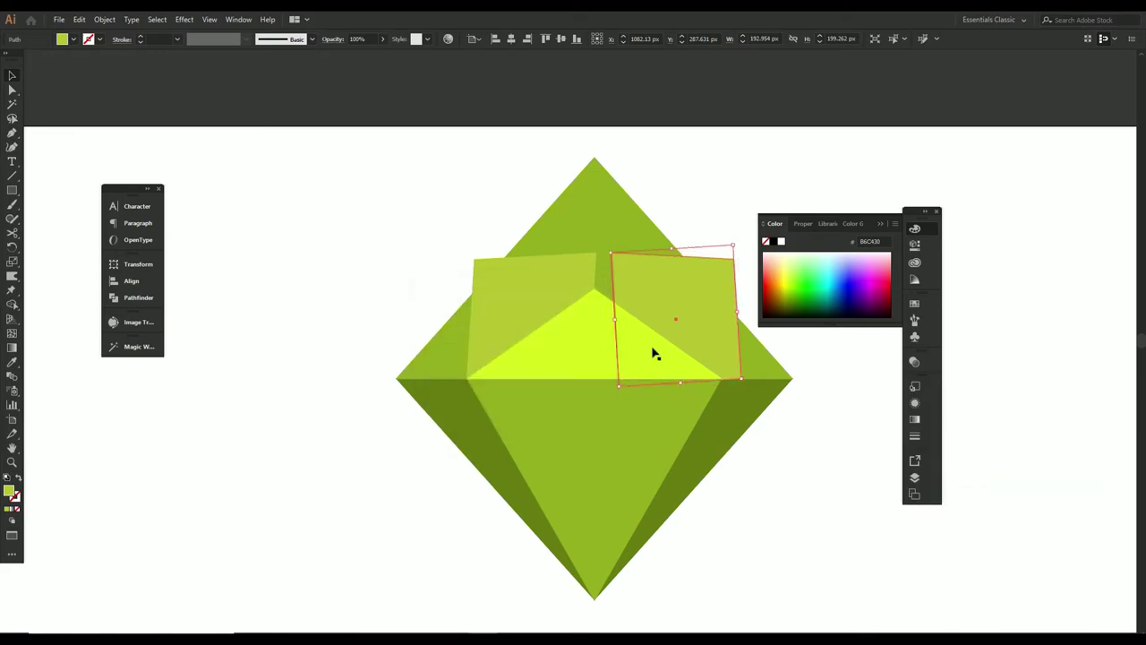
left_click(515, 467)
mouse_move(729, 338)
left_mouse_down()
mouse_move(707, 332)
mouse_move(711, 340)
left_mouse_up()
left_click(793, 382)
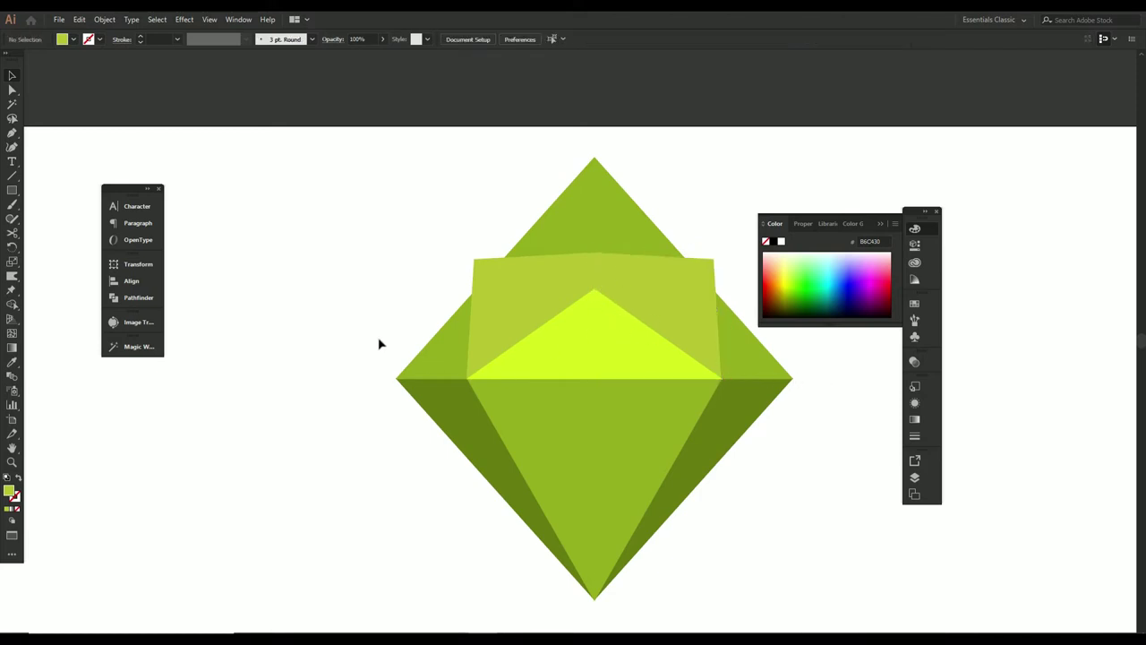
Try to split the overlapping upper triangles and both slanted panels into separate pieces with Pathfinder
left_click_drag(378, 340, 584, 294)
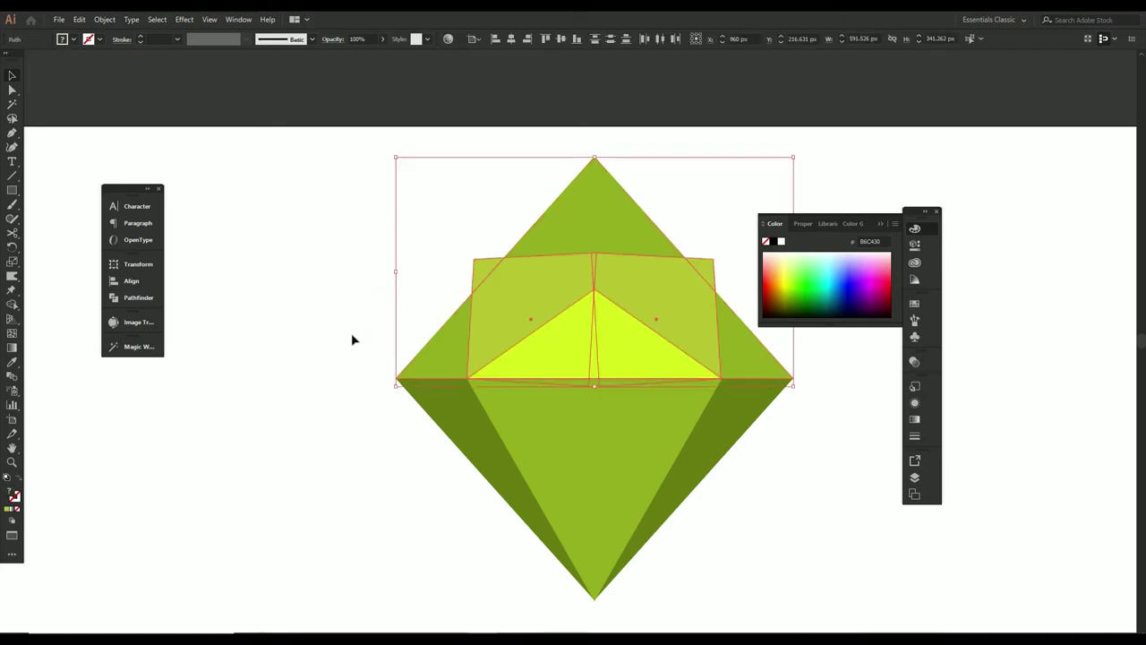
left_click(112, 19)
left_click(164, 163)
left_click(143, 300)
left_click(260, 401)
left_click(480, 272)
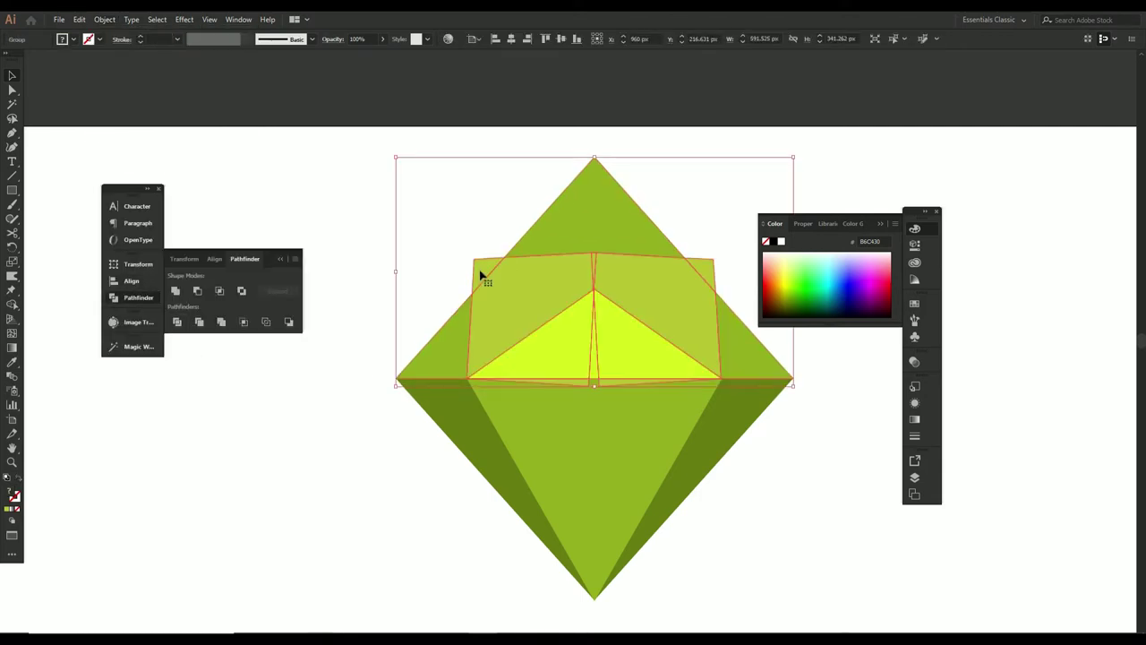
Delete the piece of the left panel that sticks out beyond the diamond's upper-left edge
left_click(448, 259)
key("a")
left_click(478, 265)
key("Delete")
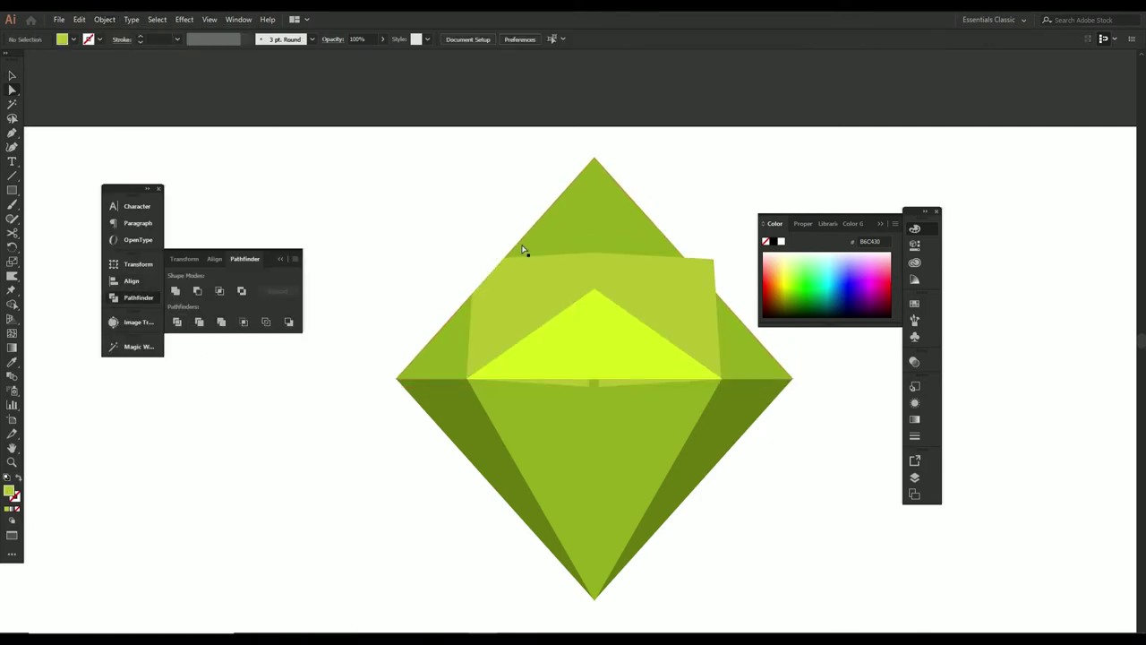
Undo the corner deletion and the Pathfinder split of the upper shapes
key("ctrl+z")
left_click(455, 283)
left_click(500, 288)
left_click(447, 269)
key("ctrl+z")
key("ctrl+z")
key("ctrl+z")
key("ctrl+z")
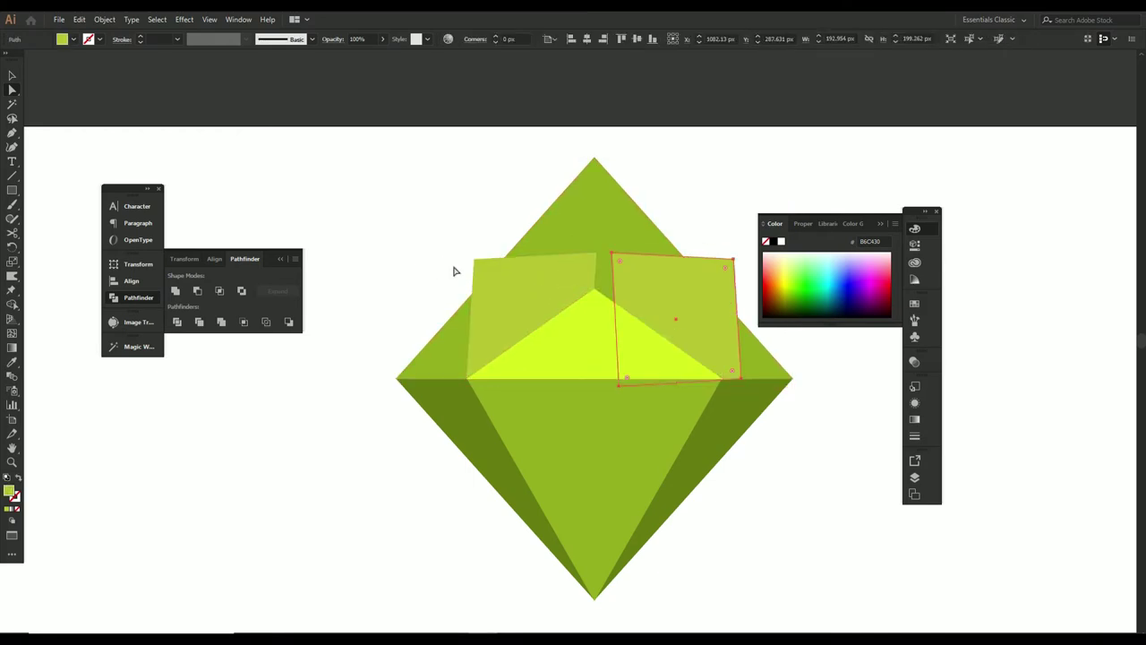
Lower the top edges of both slanted panels to the bright triangle's apex, making each panel about 145 px tall
key("v")
left_click(555, 280)
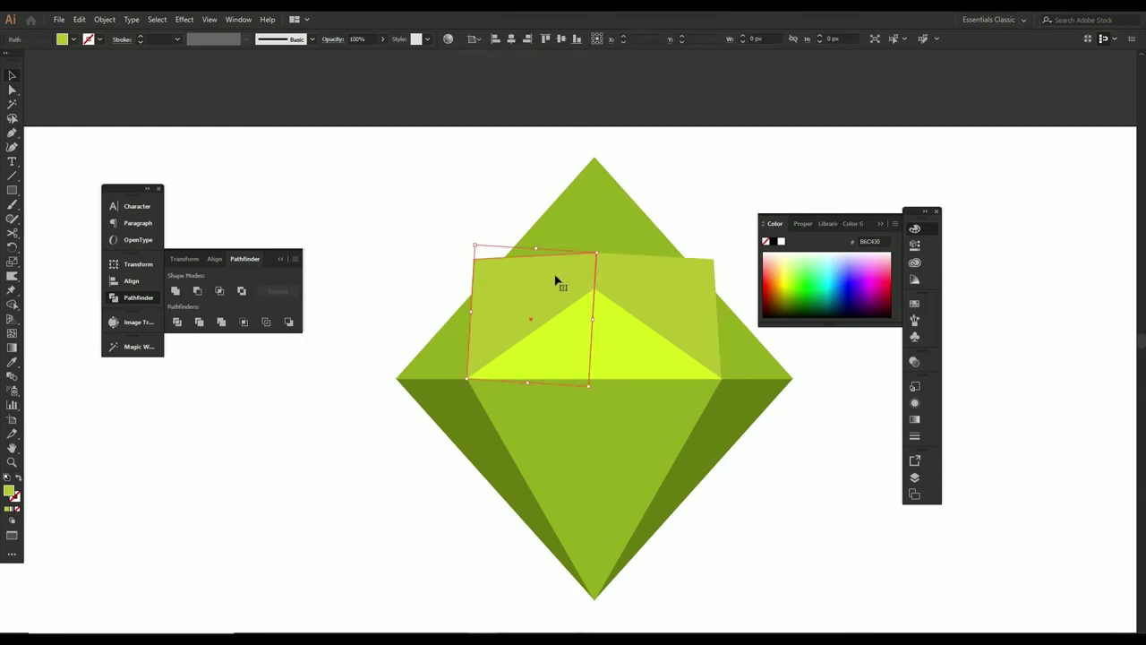
left_click_drag(535, 250, 533, 286)
left_click(612, 284)
left_click_drag(652, 258, 714, 302)
left_click(726, 221)
Try to adjust the upper outer corners of the two slanted panels, and undo the changes
left_click(637, 315)
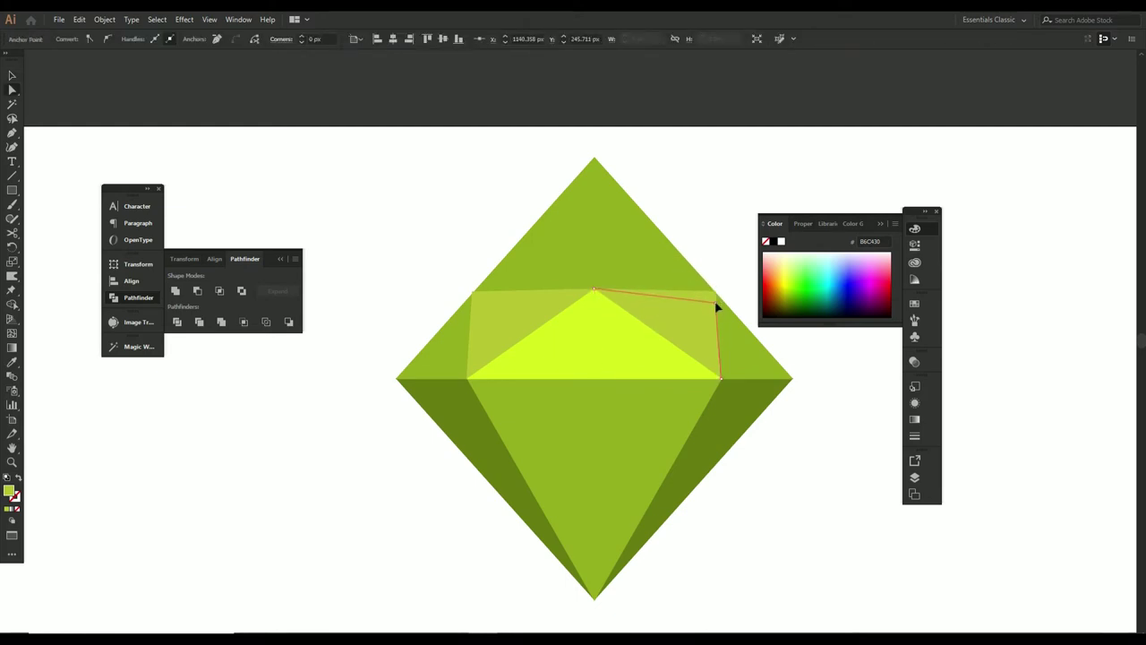
key("ctrl+z")
left_click(480, 299)
left_click(617, 304, "shift")
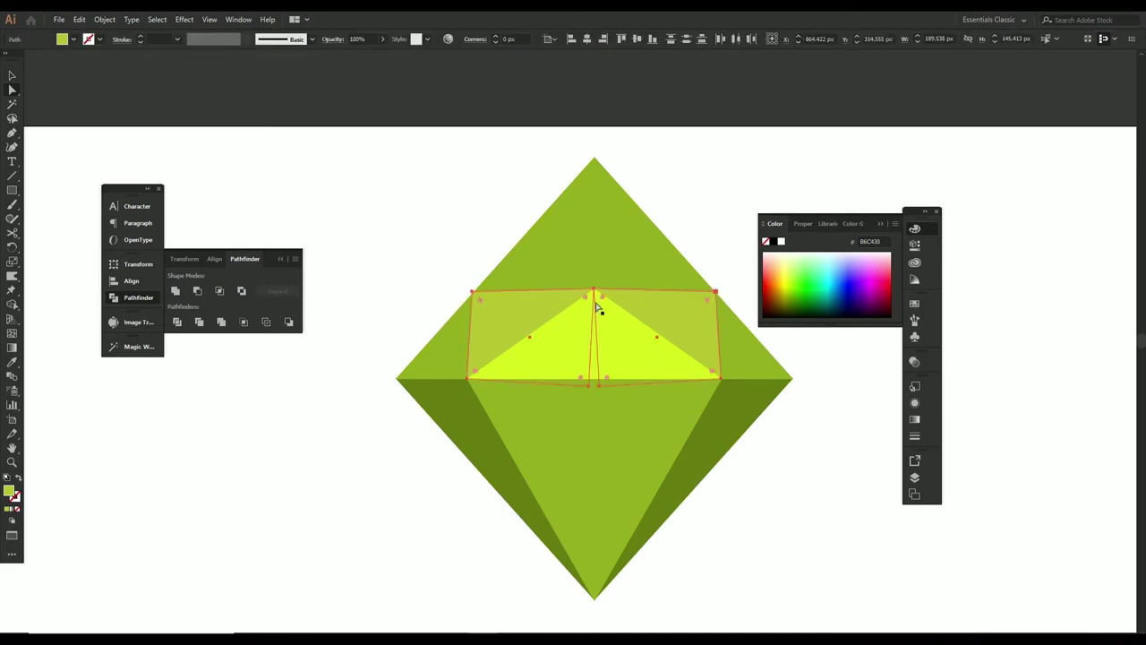
left_click(474, 295, "shift")
mouse_move(717, 293)
left_mouse_down()
mouse_move(722, 311)
mouse_move(717, 296)
left_mouse_up()
key("ctrl+z")
left_click(473, 292)
left_click(715, 294, "shift")
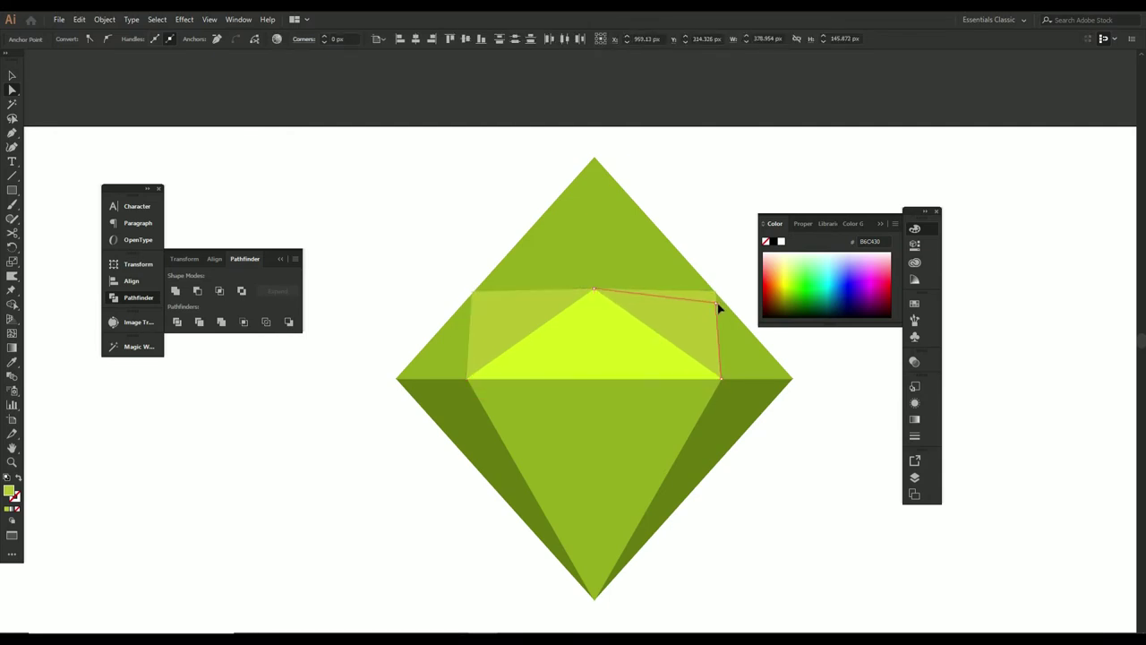
left_click(513, 309, "shift")
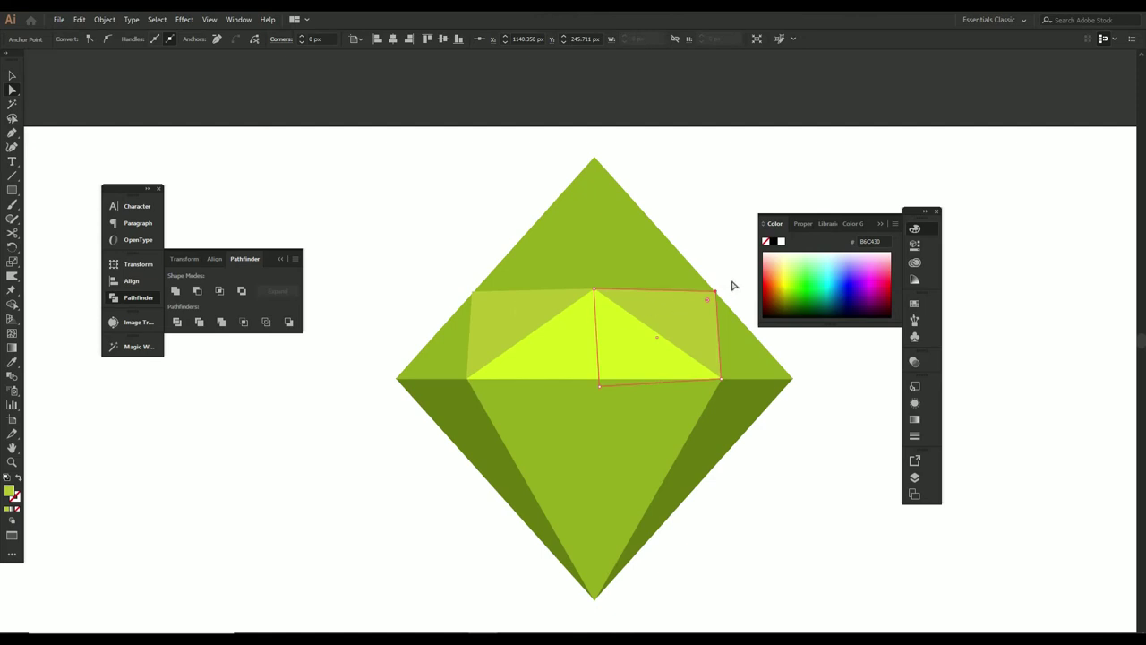
left_click(732, 285)
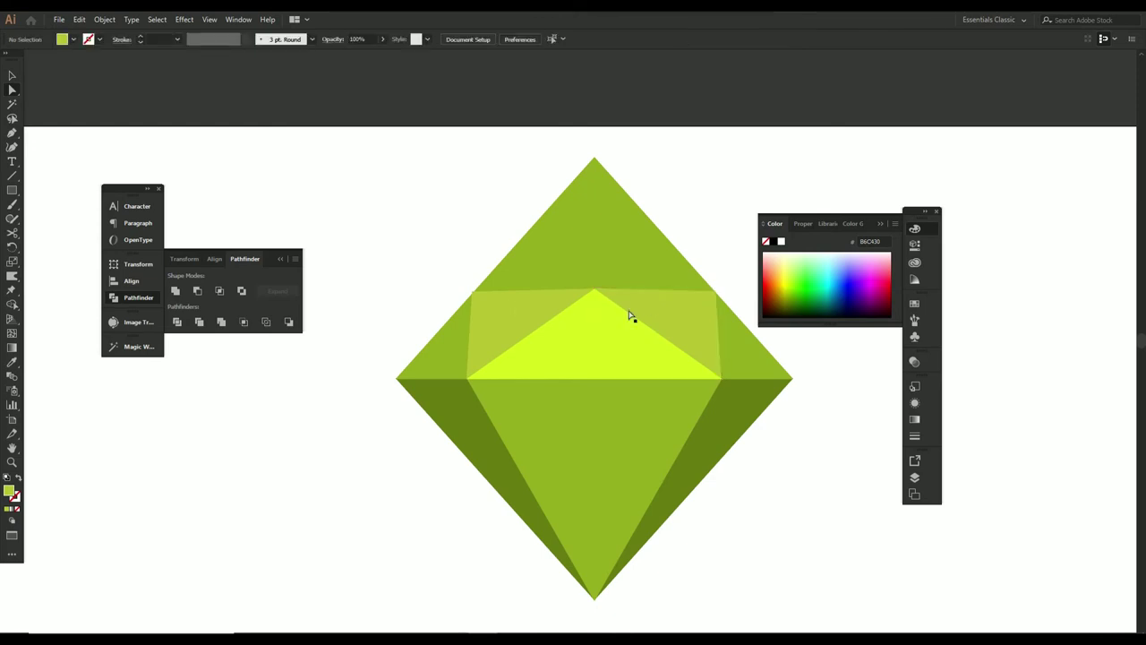
Divide the overlapping upper triangles and both slanted panels into separate pieces with Pathfinder
left_click(497, 333)
left_click(447, 285)
key("v")
left_click_drag(396, 320, 504, 298)
left_click(178, 322)
left_click(350, 326)
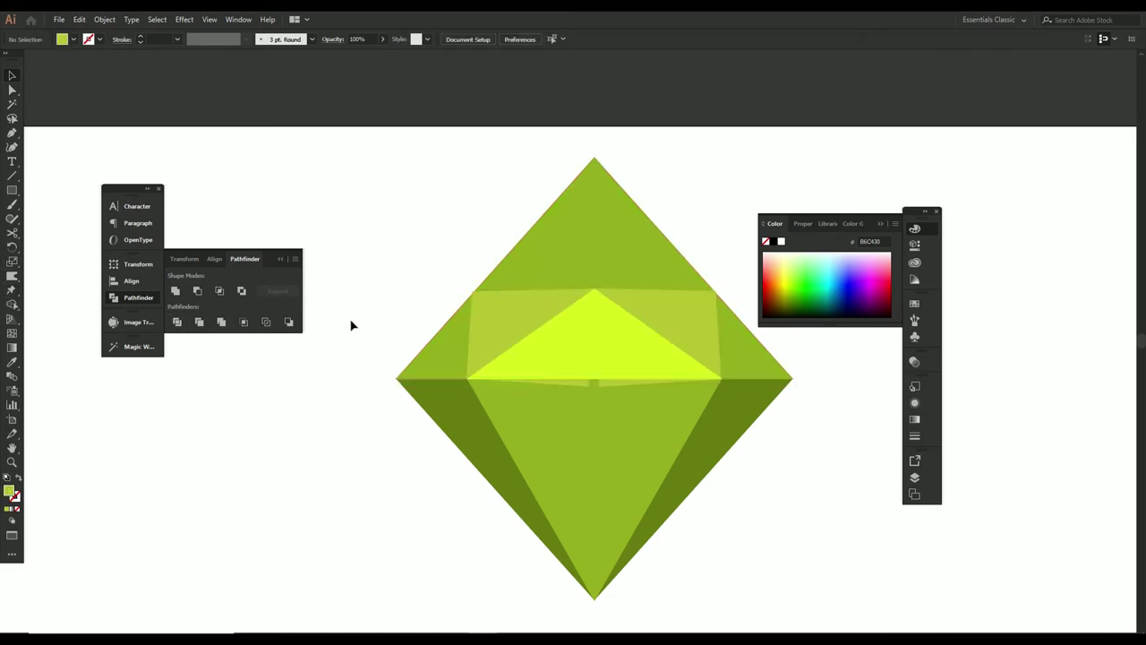
Delete the large tip above the slanted panels and the thin slivers left just below the bright triangle
key("a")
left_click(511, 264)
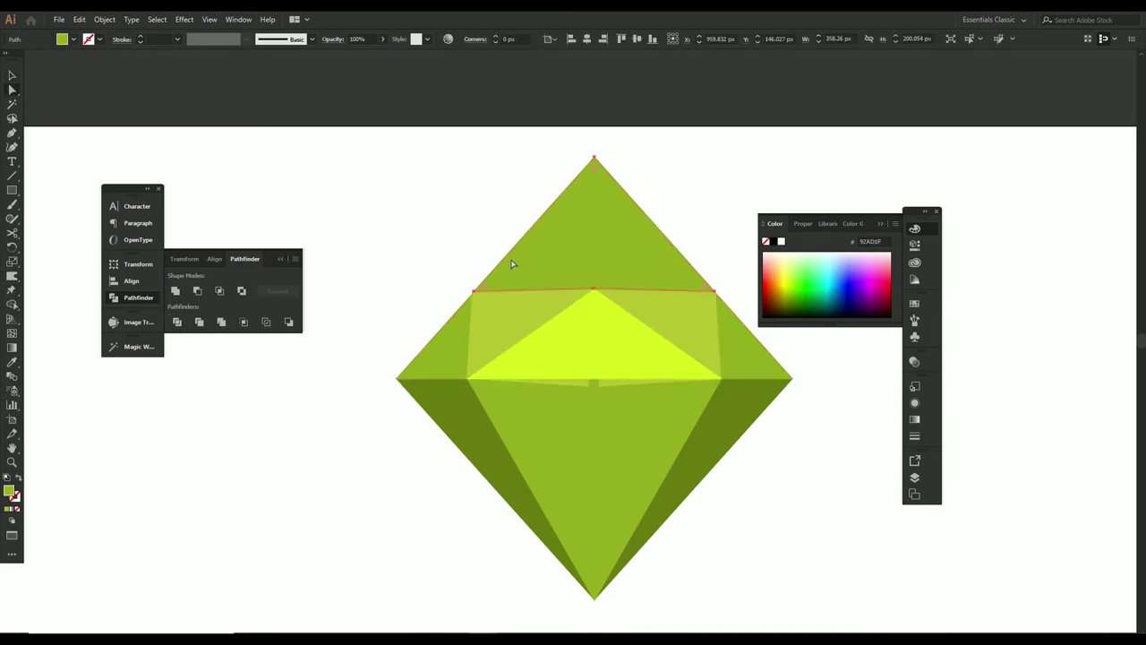
key("Delete")
left_click(581, 385)
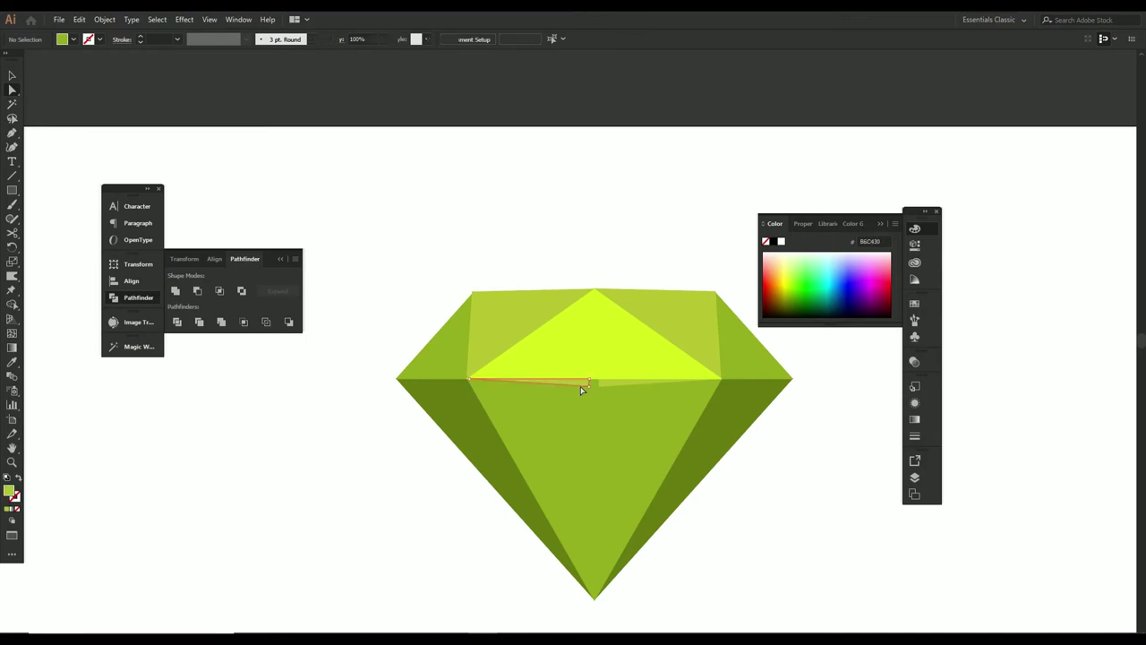
left_click(591, 386)
left_click(614, 387)
key("Delete")
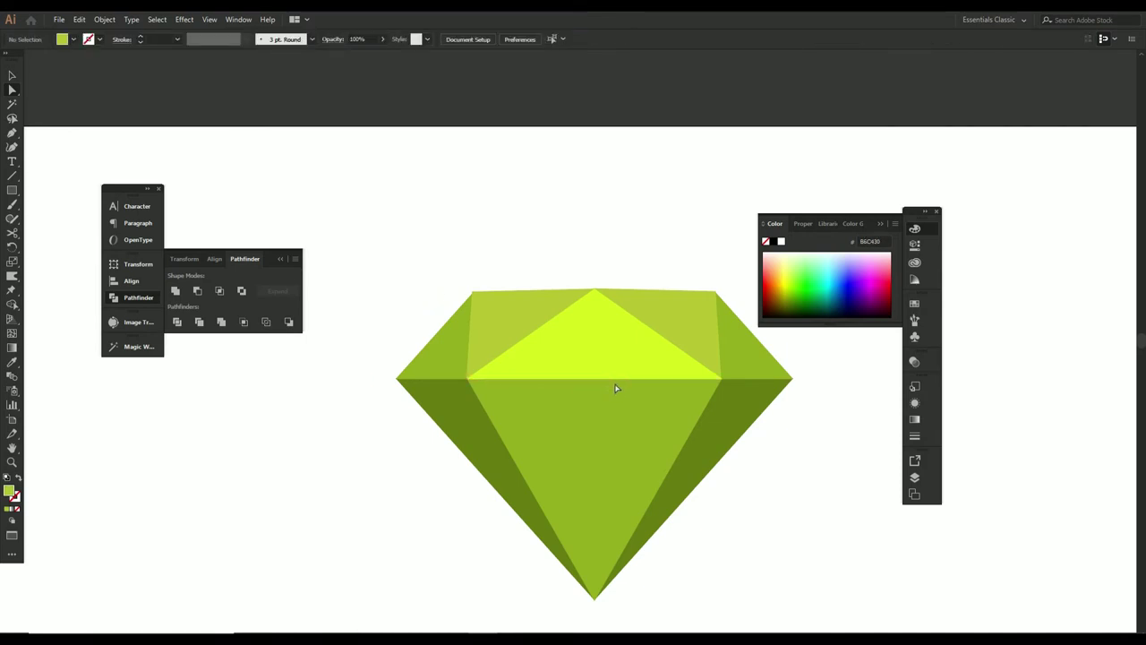
Ungroup the divided upper facets of the diamond
key("z")
left_click(627, 345, "alt")
left_click_drag(686, 386, 568, 318)
key("v")
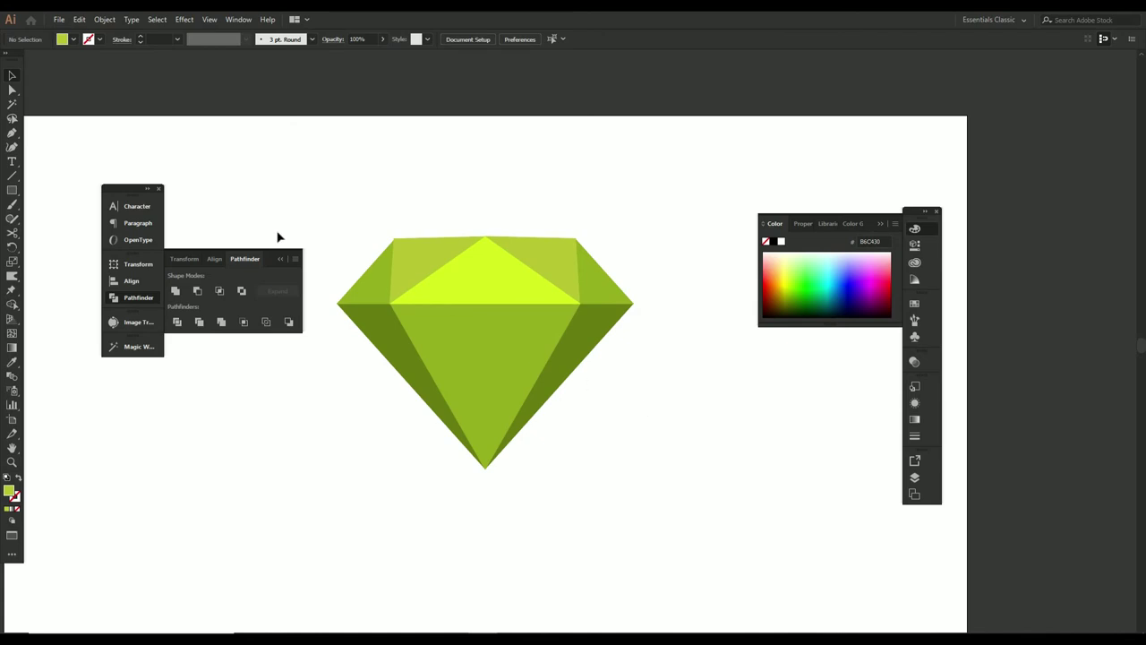
left_click(466, 248)
key("z")
left_click_drag(463, 263, 510, 256)
key("a")
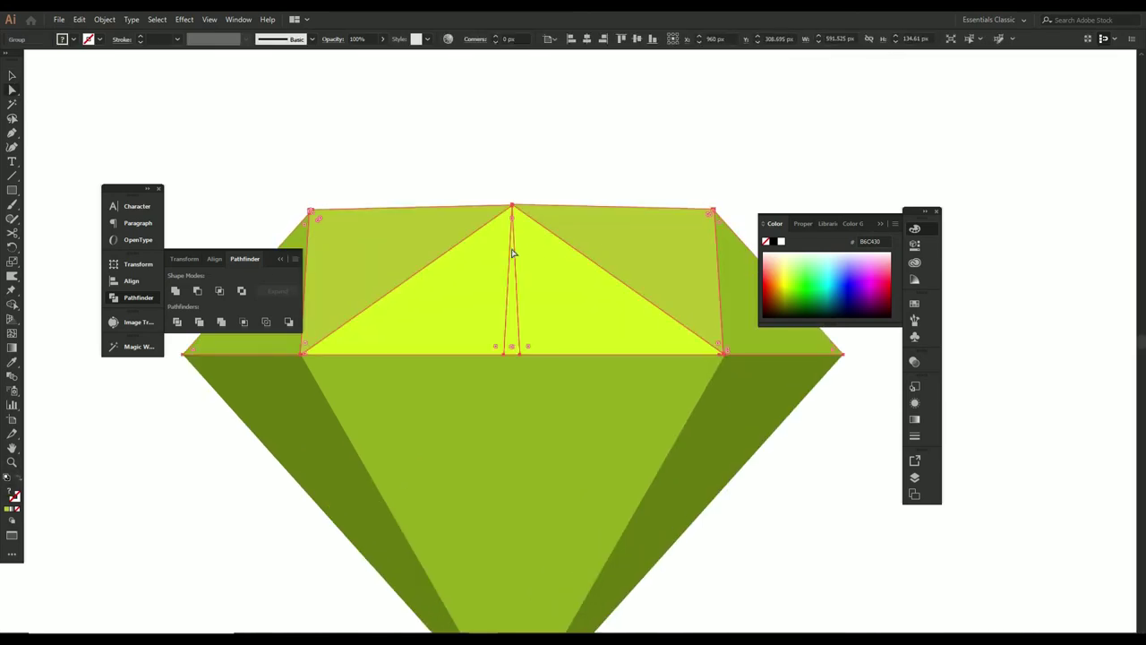
left_click(511, 195)
key("v")
left_click(506, 212)
key("ctrl+shift+a")
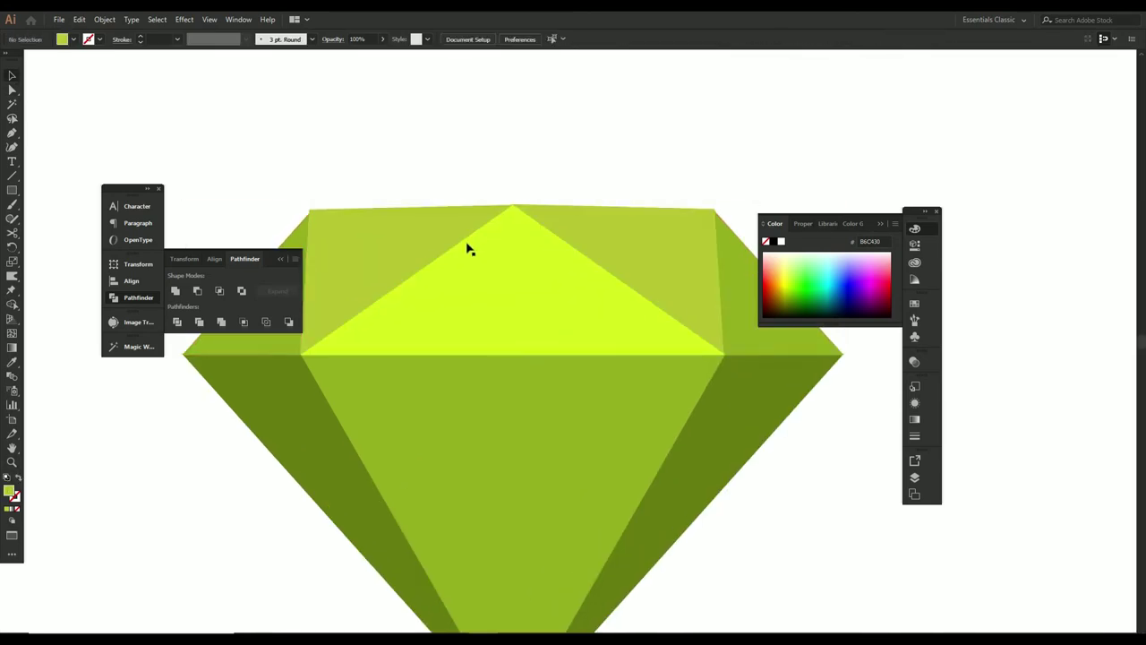
right_click(455, 184)
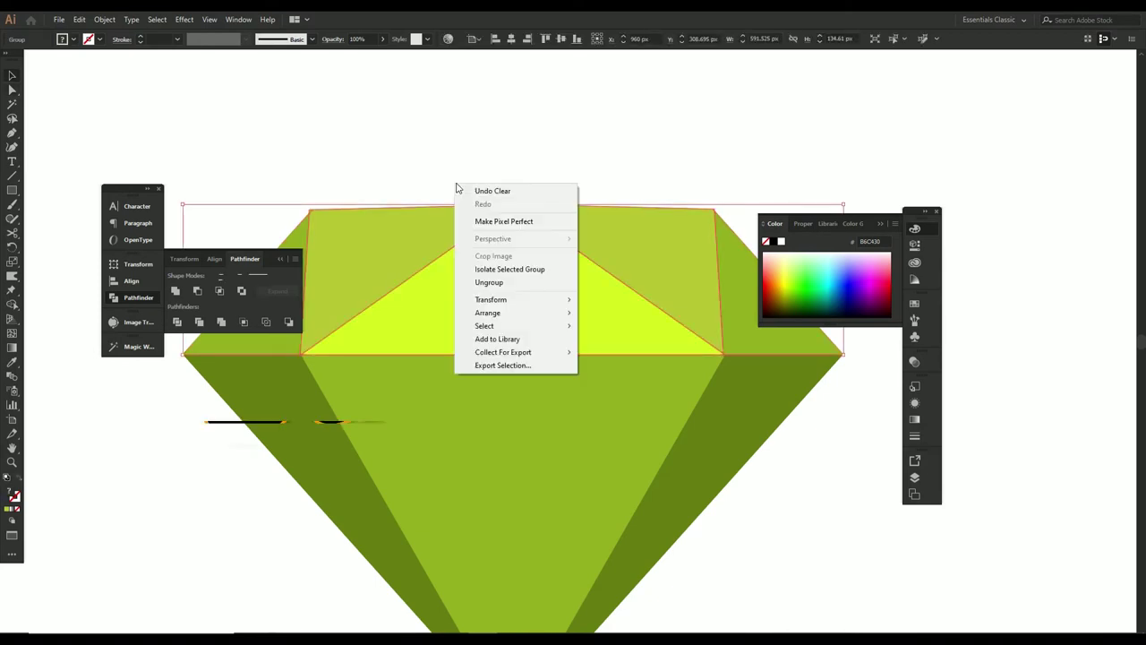
left_click(512, 279)
Stretch the bright triangle pieces upward to a height of 143 px and pull the left panel's inner corner up to the raised apex
left_click(522, 218)
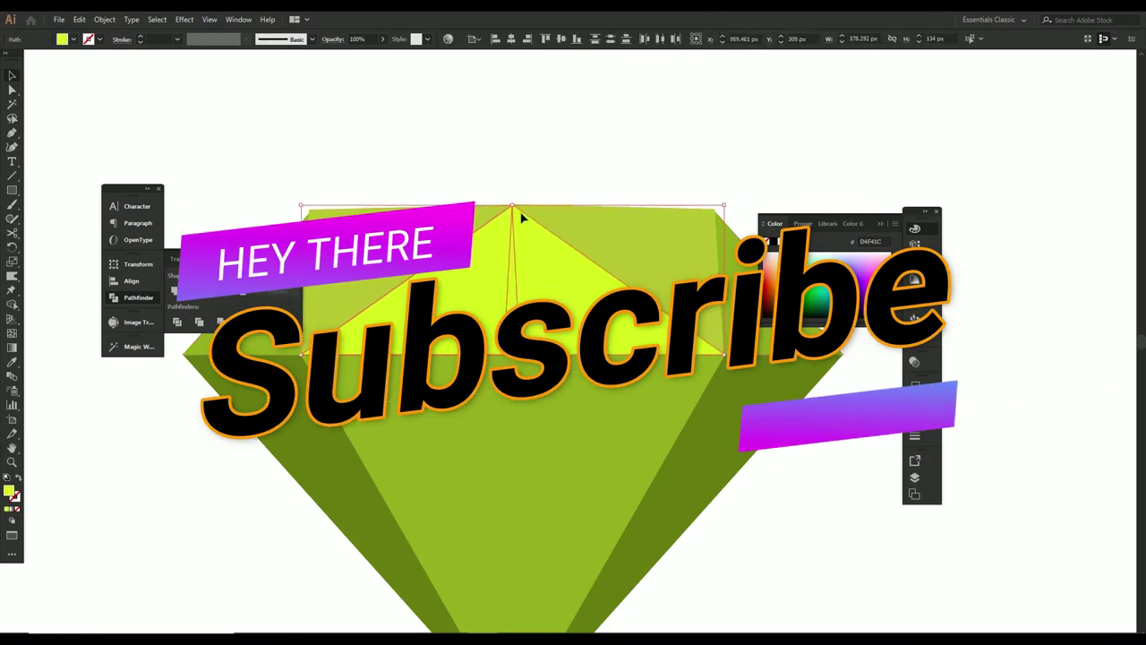
left_click(524, 197)
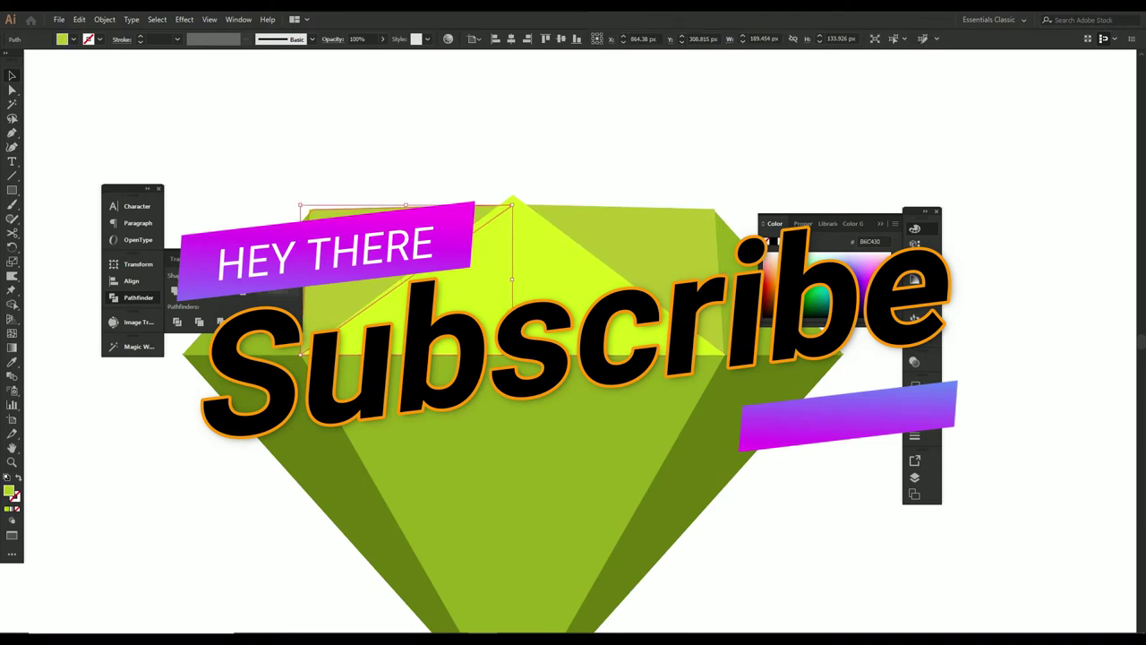
left_click(501, 217)
left_click(512, 199)
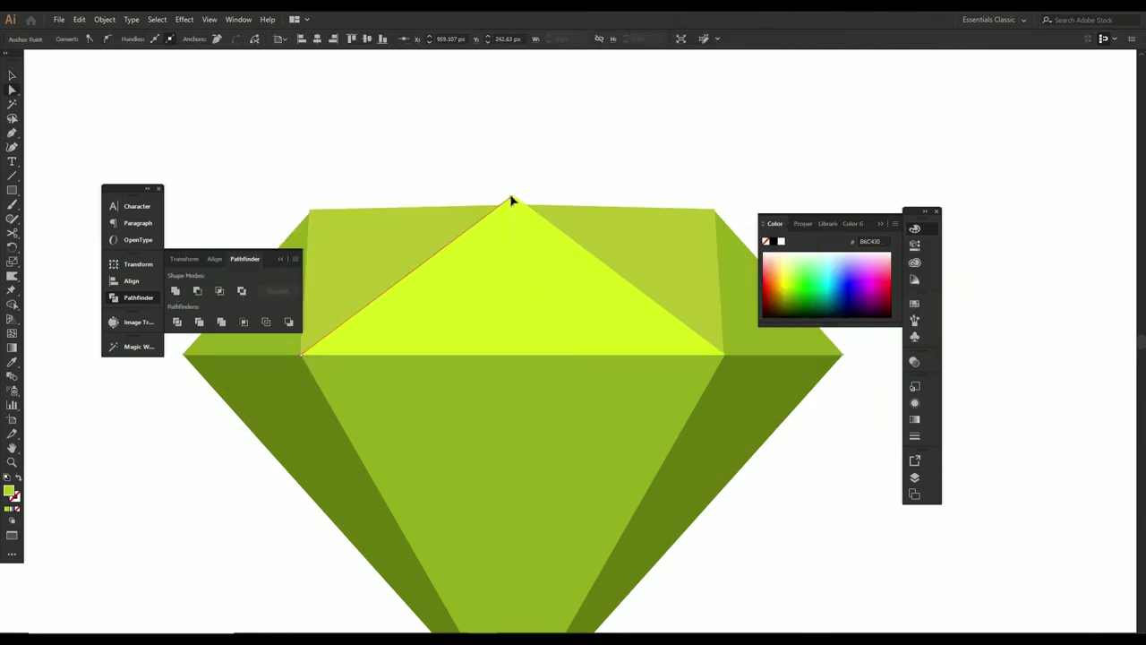
left_click(552, 179)
left_click(512, 207)
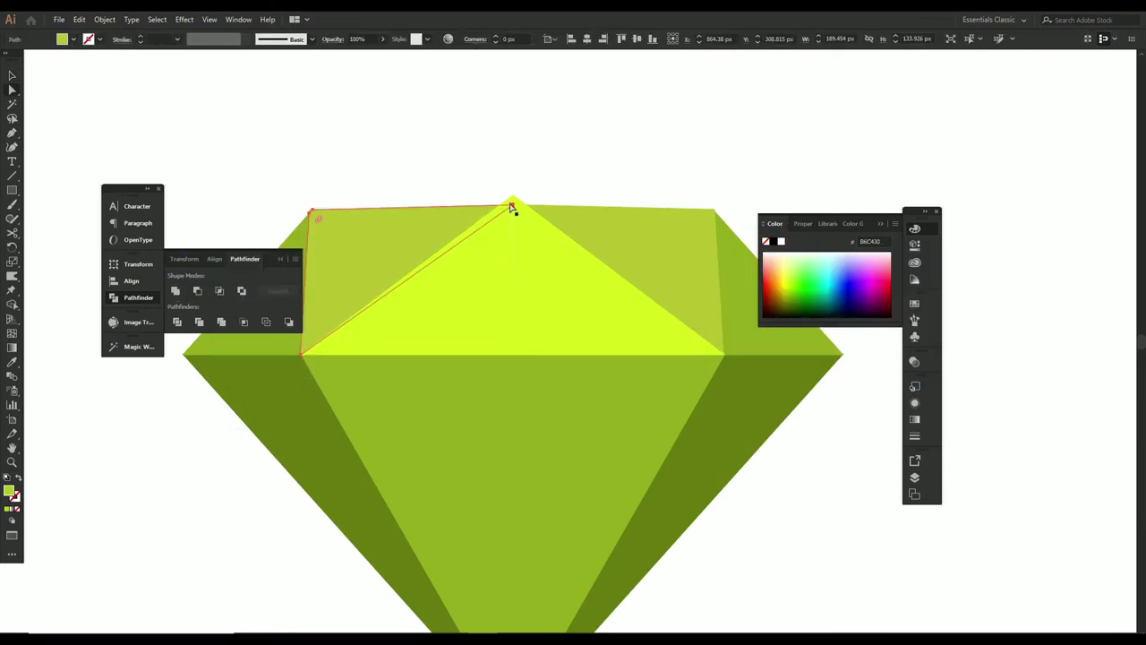
Pull the right panel's inner upper corner up to the raised apex of the bright triangle
left_click(541, 214)
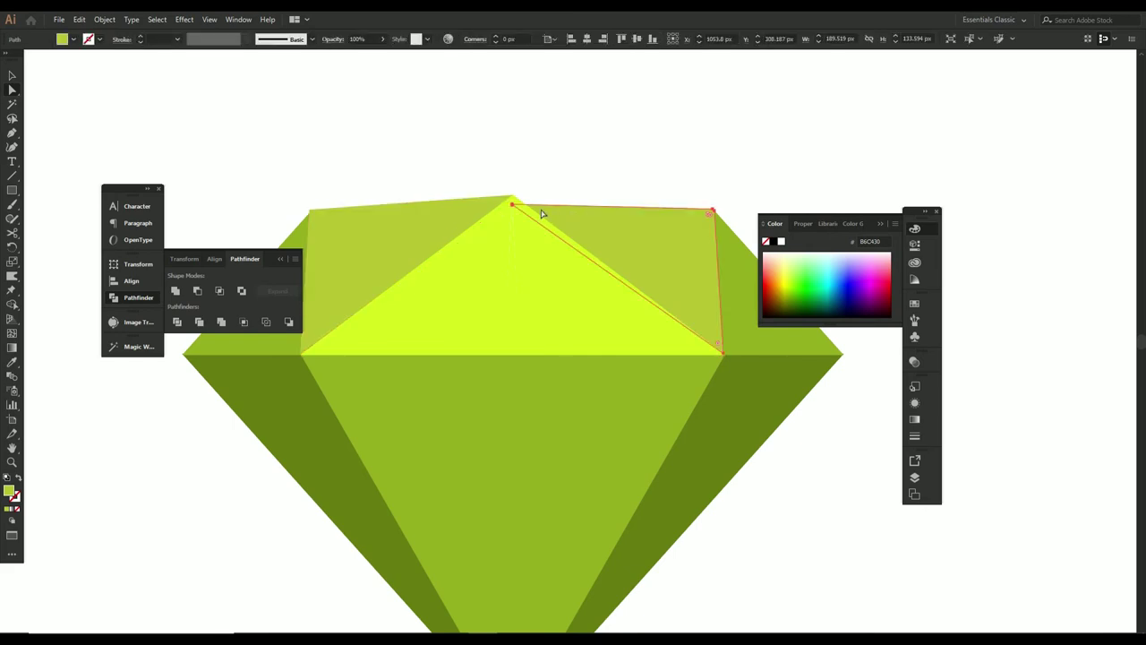
left_click(512, 203)
left_click(517, 199)
left_click(515, 205)
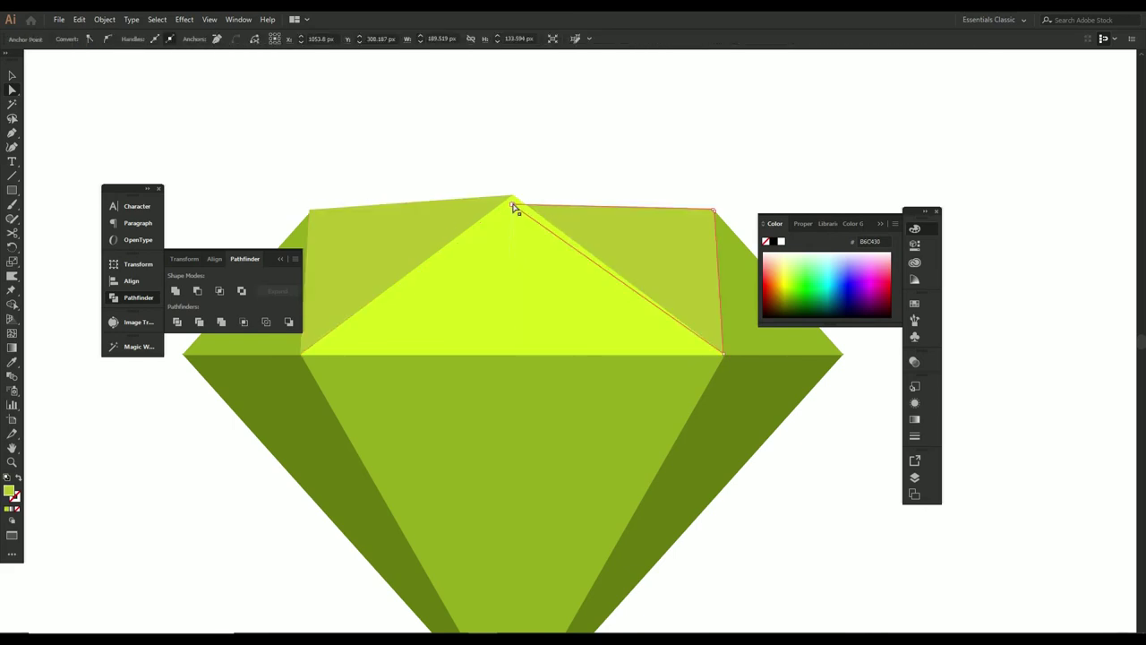
left_click(513, 203)
left_click(514, 206)
left_click(513, 204)
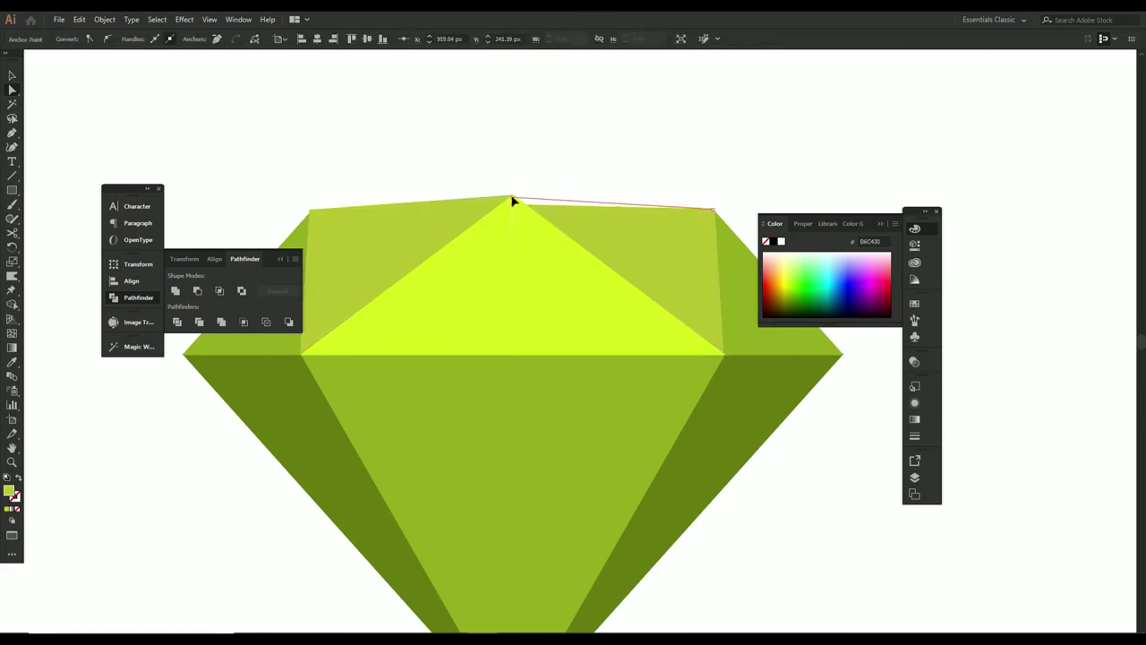
Extend the lower inner corner of the right bright piece leftward along the base so it overlaps the center seam
left_click(506, 215)
left_click(522, 244)
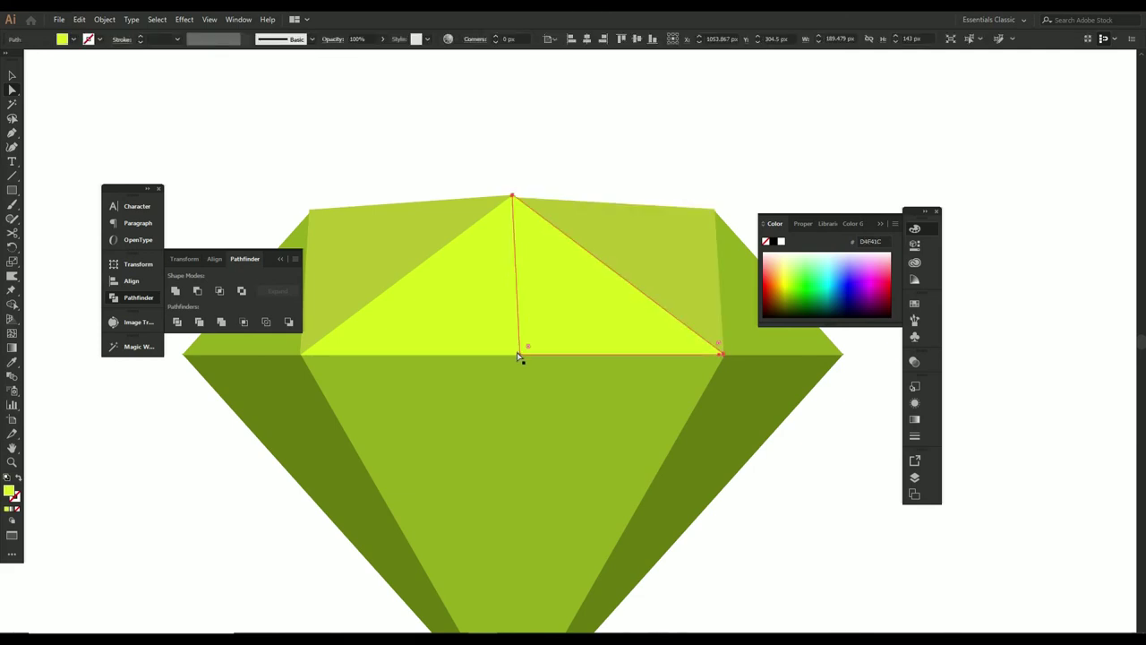
left_click_drag(519, 355, 476, 355)
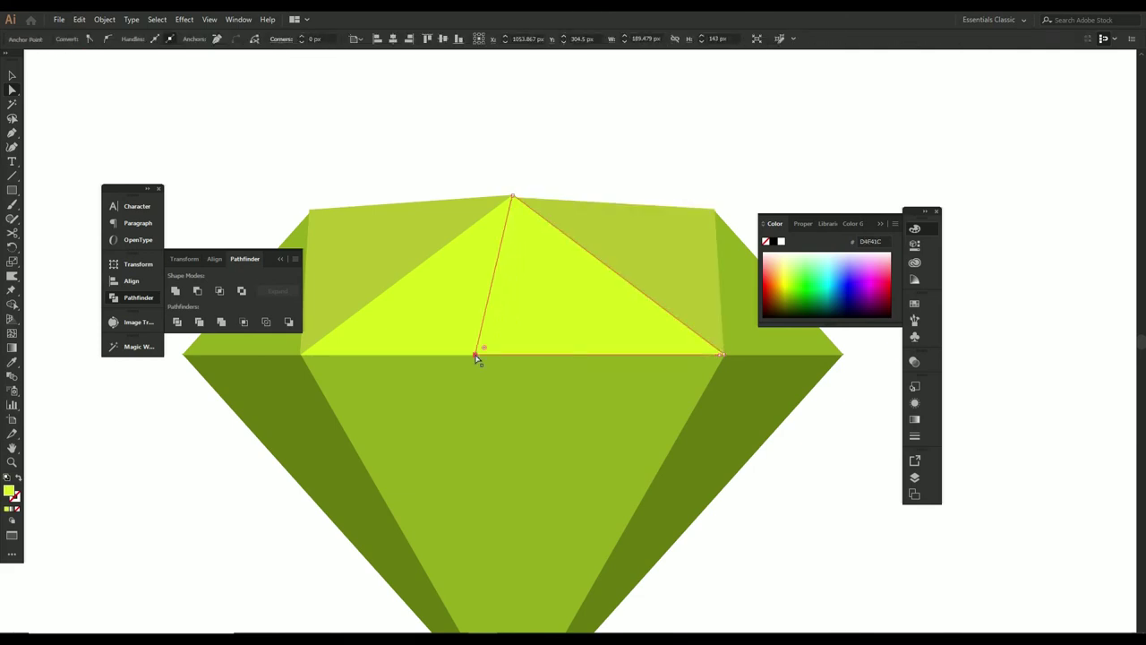
left_click(555, 187)
Align the right panel's inner anchor exactly with the apex to close the small gap beside it
key("ctrl+space")
left_click_drag(537, 209, 591, 379)
left_click(537, 366)
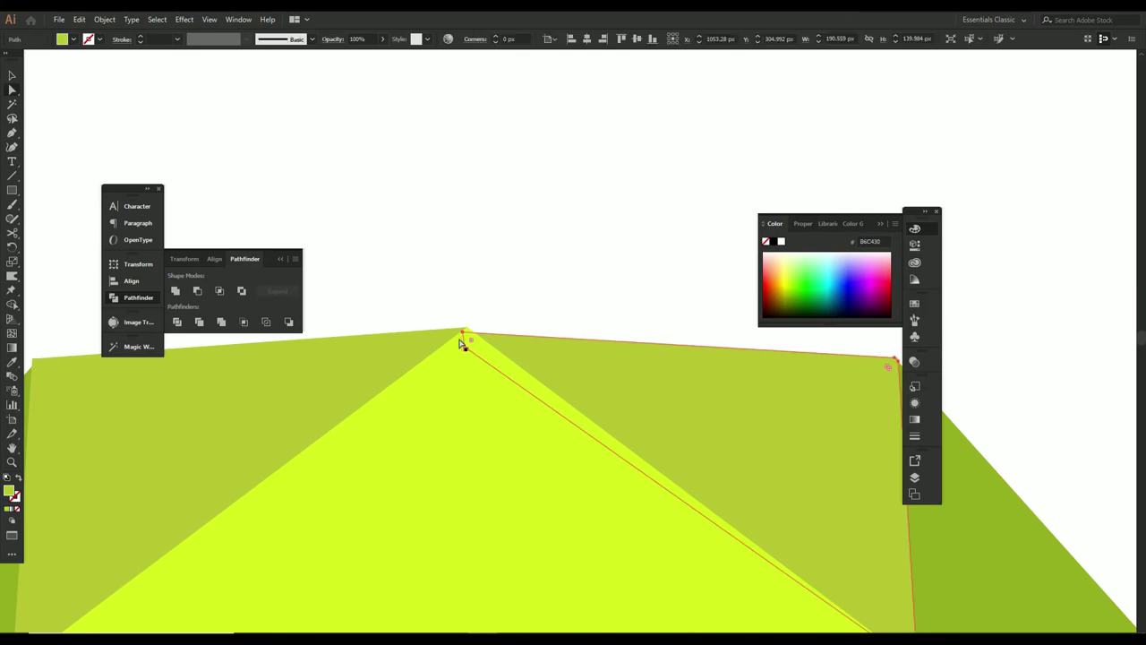
left_click(463, 333)
left_click(468, 333)
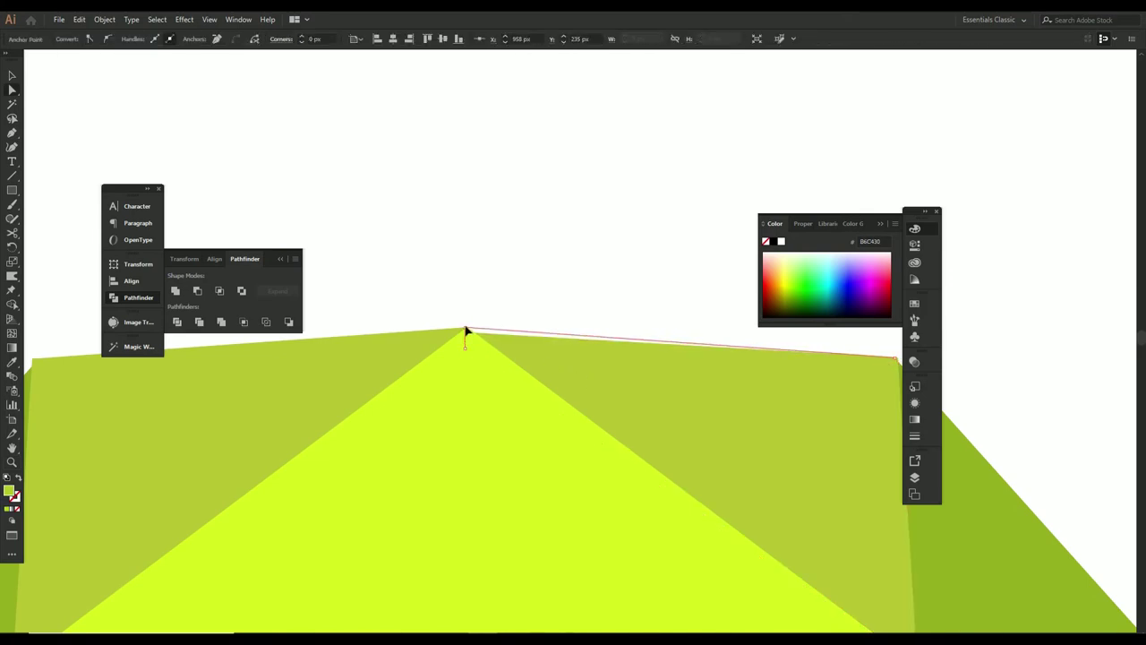
left_click(482, 307)
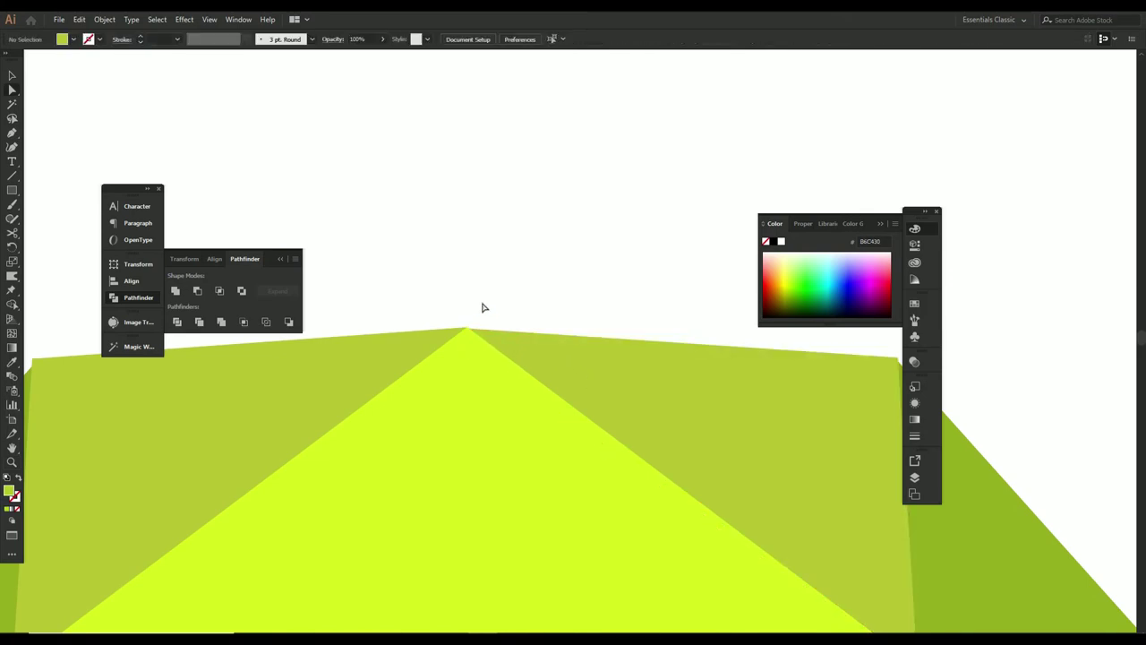
Unlock the locked lower facets of the diamond
key("ctrl+space")
left_click_drag(565, 304, 576, 371)
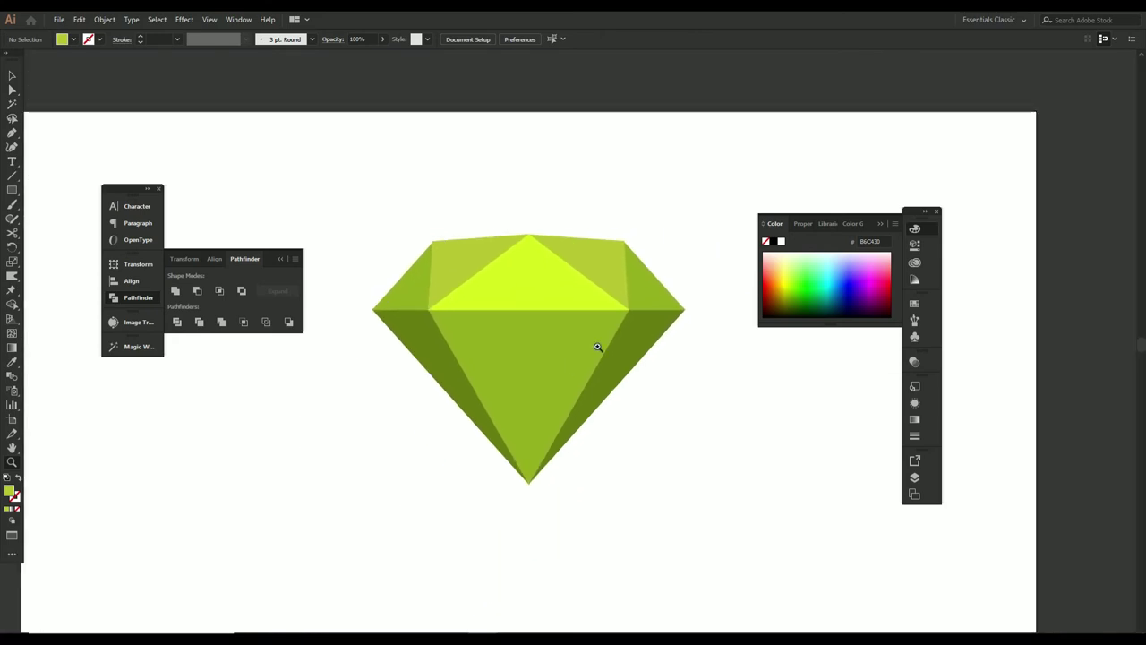
left_click(98, 19)
left_click(163, 106)
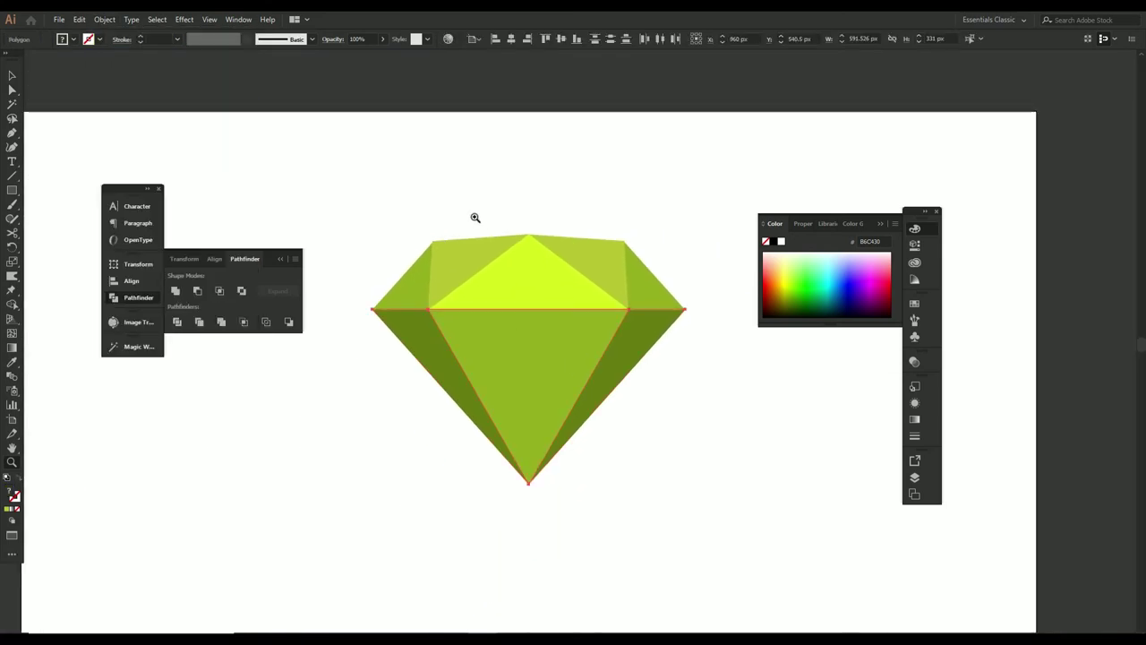
Select all the diamond's facets and group them
key("v")
left_click(328, 456)
key("ctrl+a")
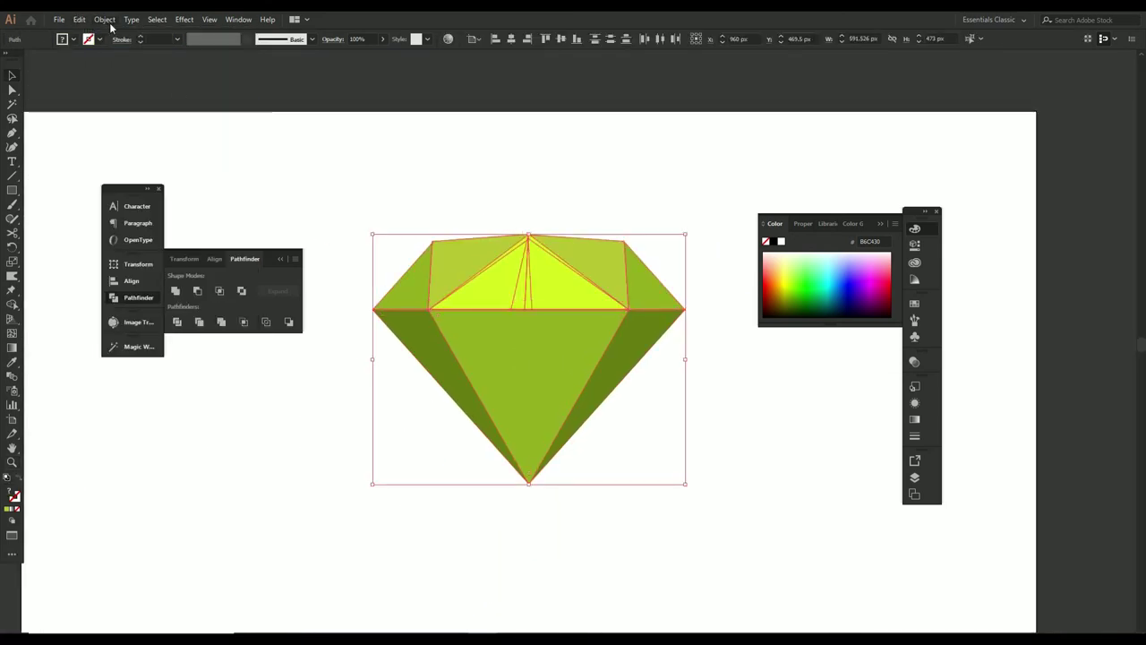
left_click(104, 19)
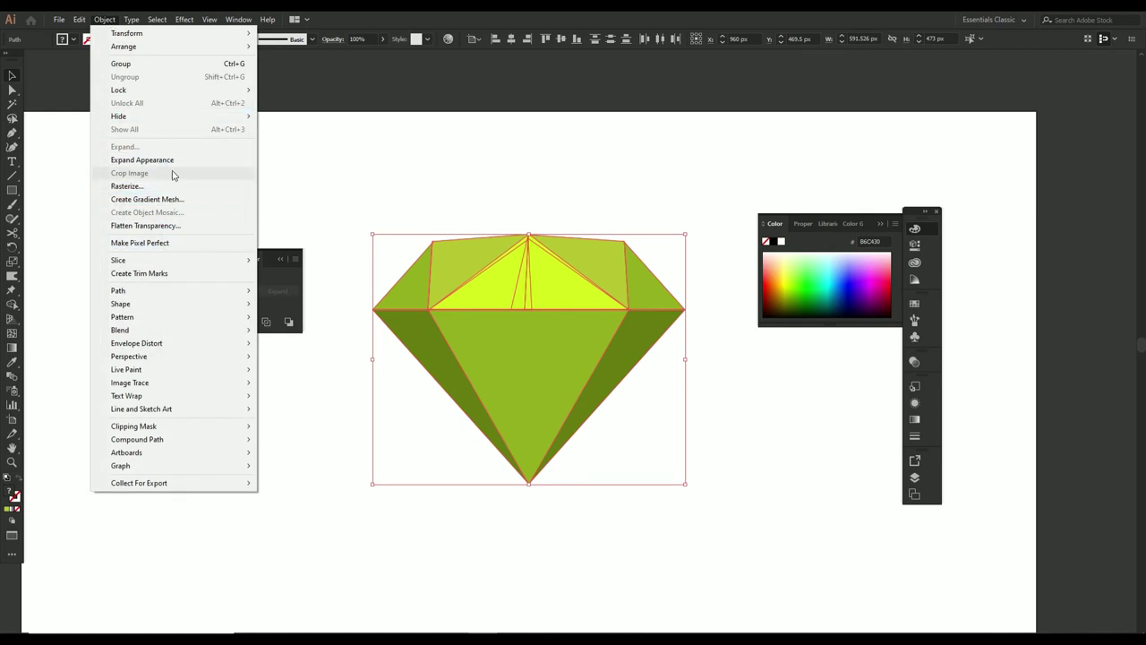
left_click(125, 63)
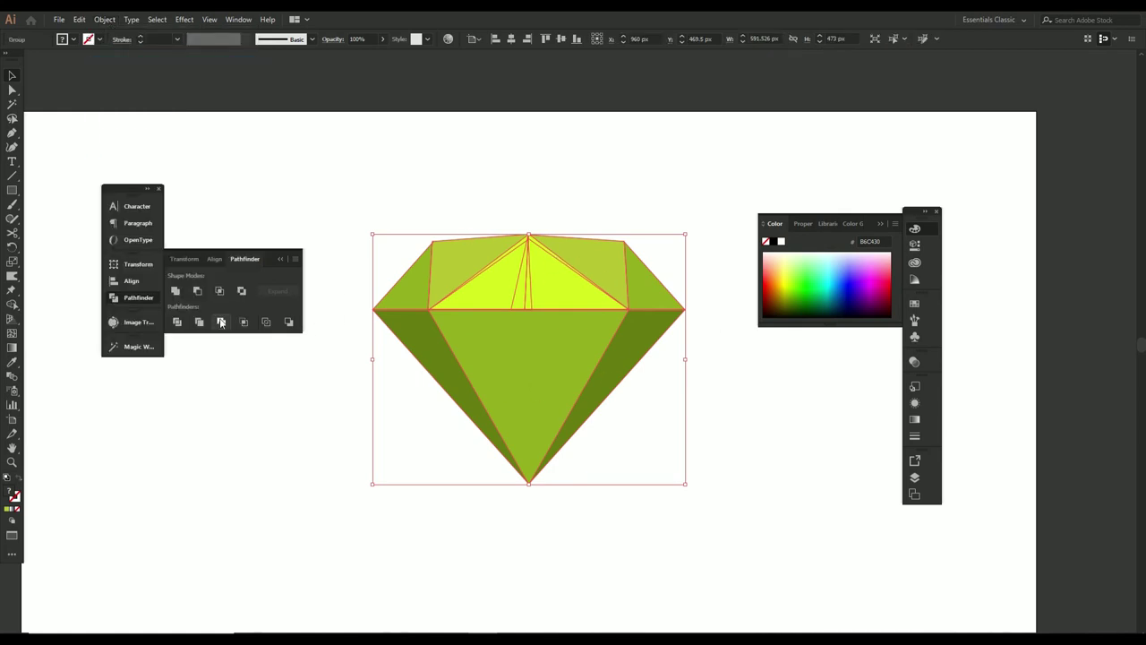
Center the grouped diamond vertically on the artboard and deselect it
left_click(215, 259)
left_click(270, 290)
scroll(540, 315, "down", 2)
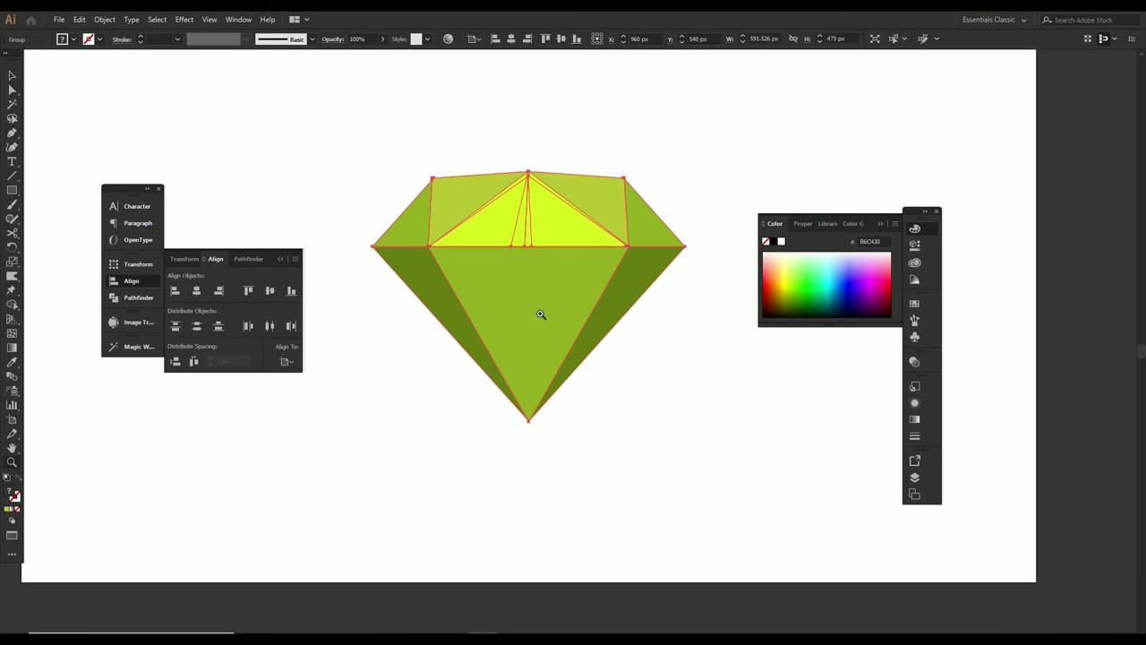
left_click_drag(540, 314, 499, 347)
left_click_drag(594, 350, 551, 366)
left_click(632, 419)
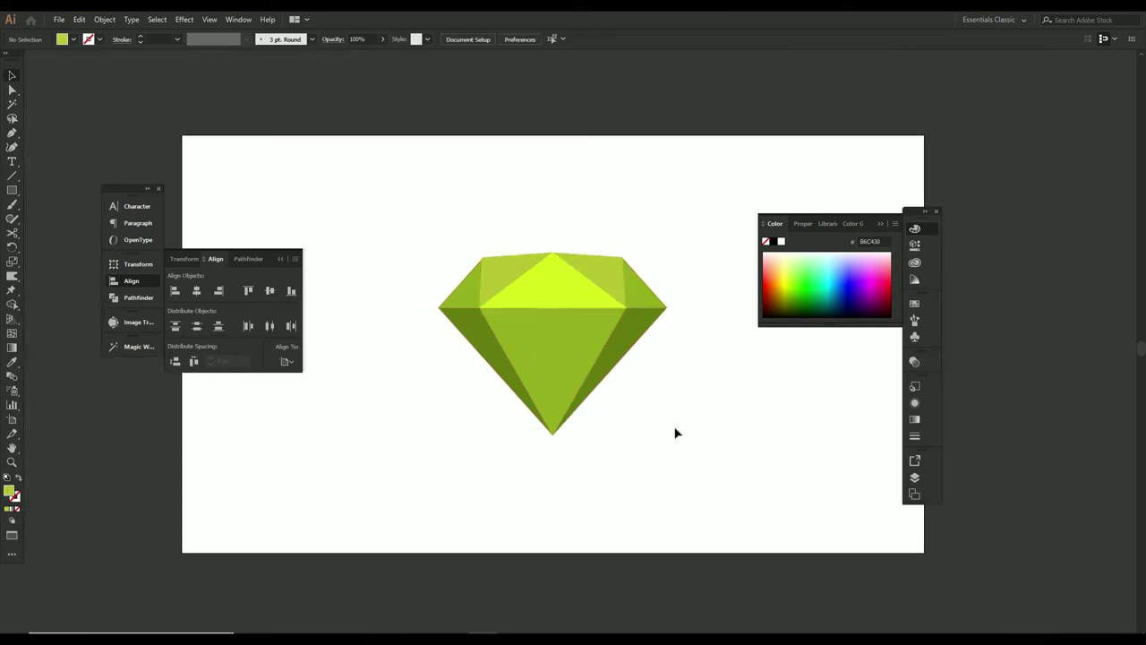
Trim the overlapping facets of the grouped diamond with Pathfinder
key("z")
left_click(671, 432)
left_click(568, 346, "ctrl")
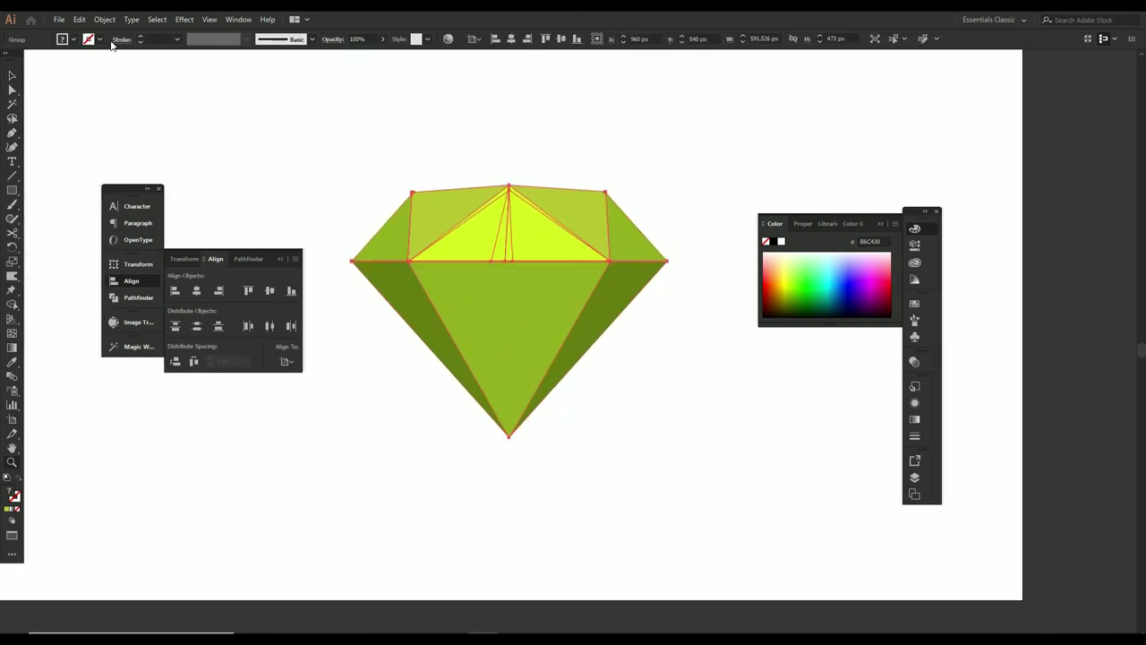
left_click(245, 258)
left_click(198, 322)
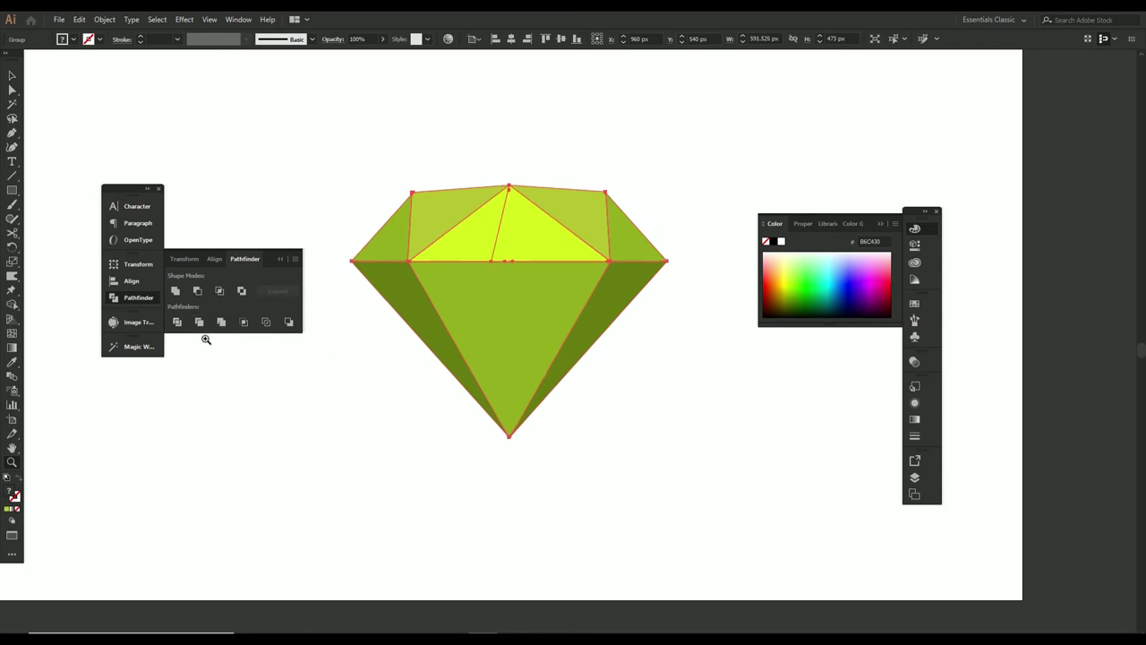
Merge the same-colored facets of the grouped diamond with Pathfinder, expand the result and reselect the diamond
left_click(105, 19)
left_click(146, 157)
left_click(222, 322)
left_click(112, 21)
left_click(157, 149)
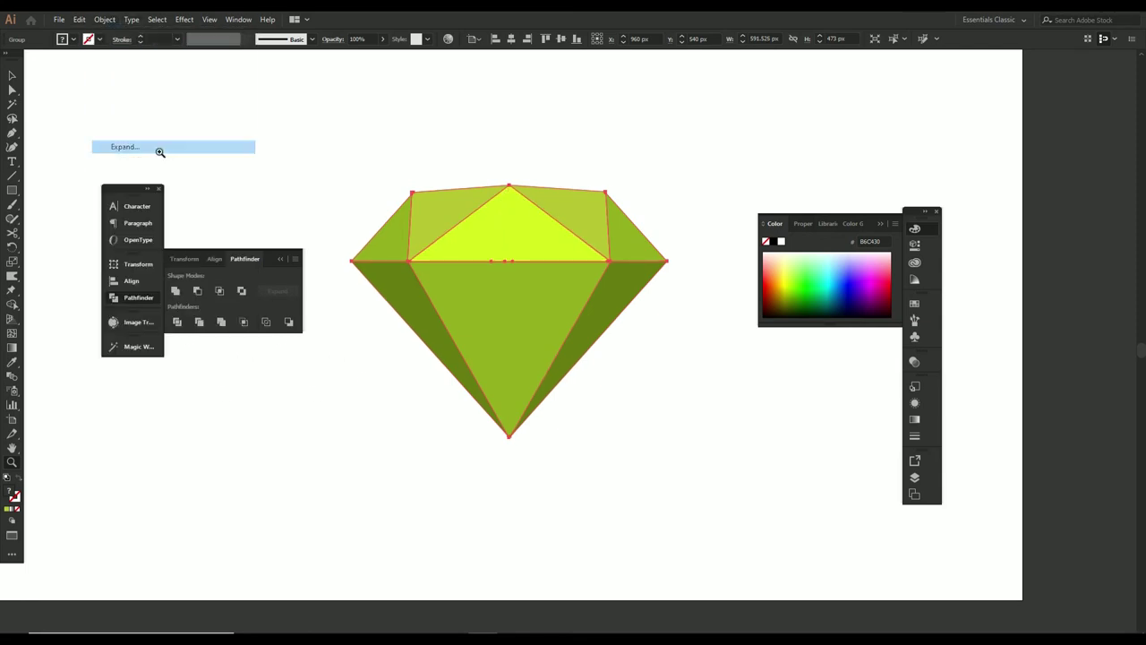
left_click(221, 321)
key("v")
left_click(425, 427)
left_click(536, 355)
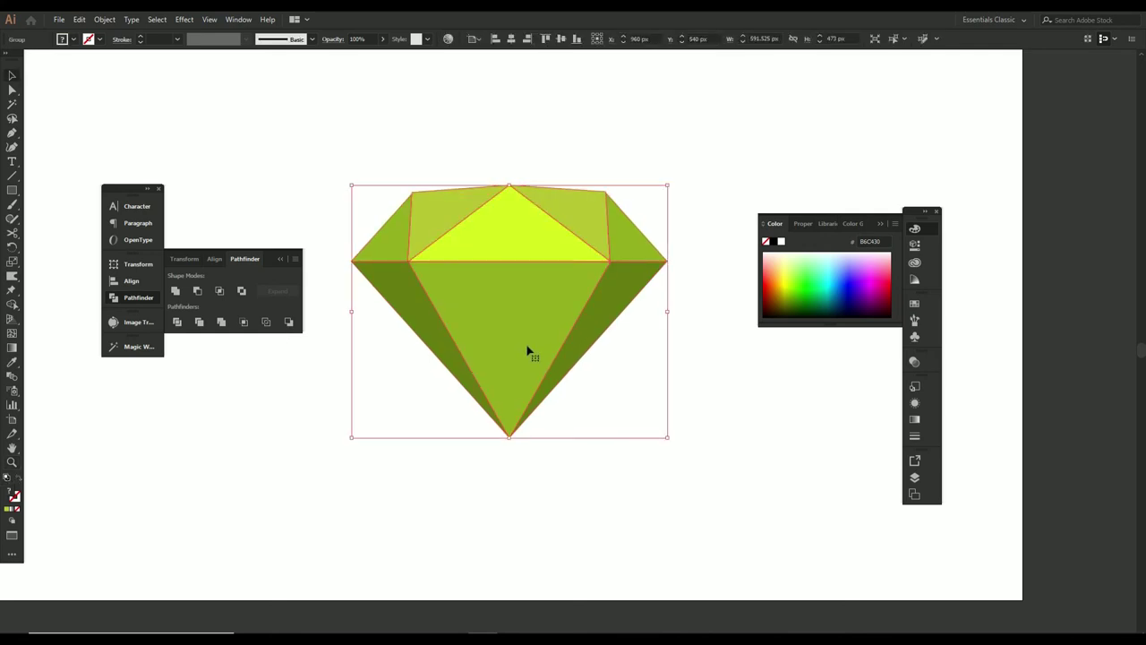
Lock Layer 2, add a layer above Layer 1 and put a copy of the diamond on it in place
left_click(914, 477)
left_click(786, 358)
left_click(847, 371)
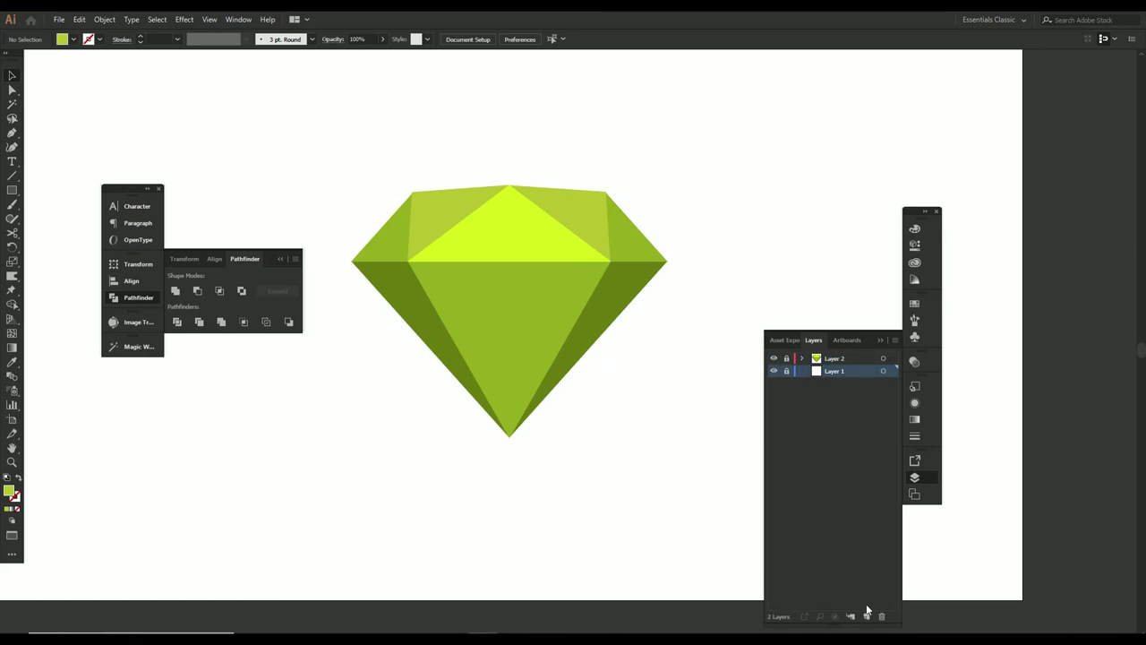
left_click(914, 477)
key("ctrl+a")
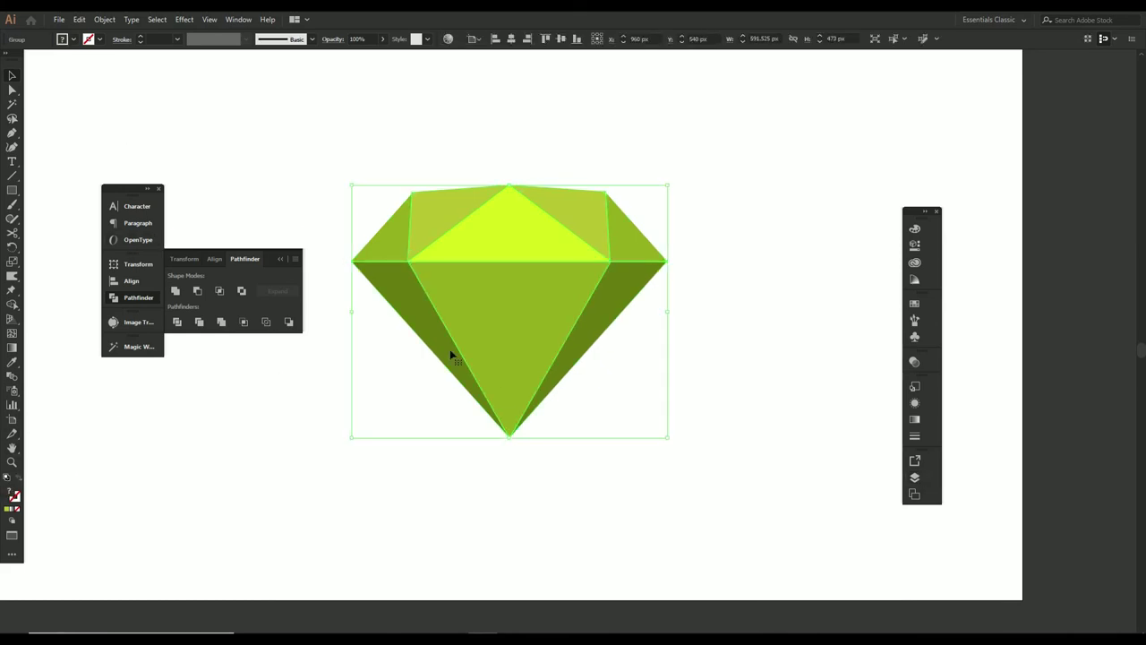
Hide Layer 2, fill the copied diamond with pale teal 8FBFC1 and merge its facets into one silhouette
left_click(914, 478)
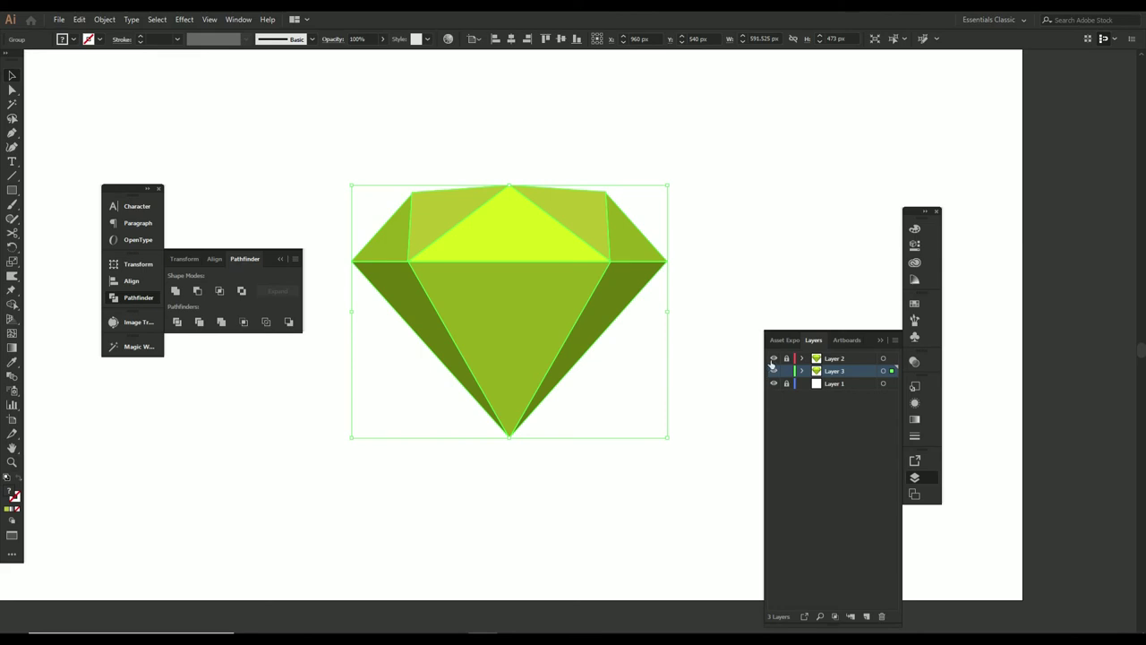
double_click(9, 491)
left_click_drag(537, 304, 455, 284)
left_click(587, 321)
left_click(684, 255)
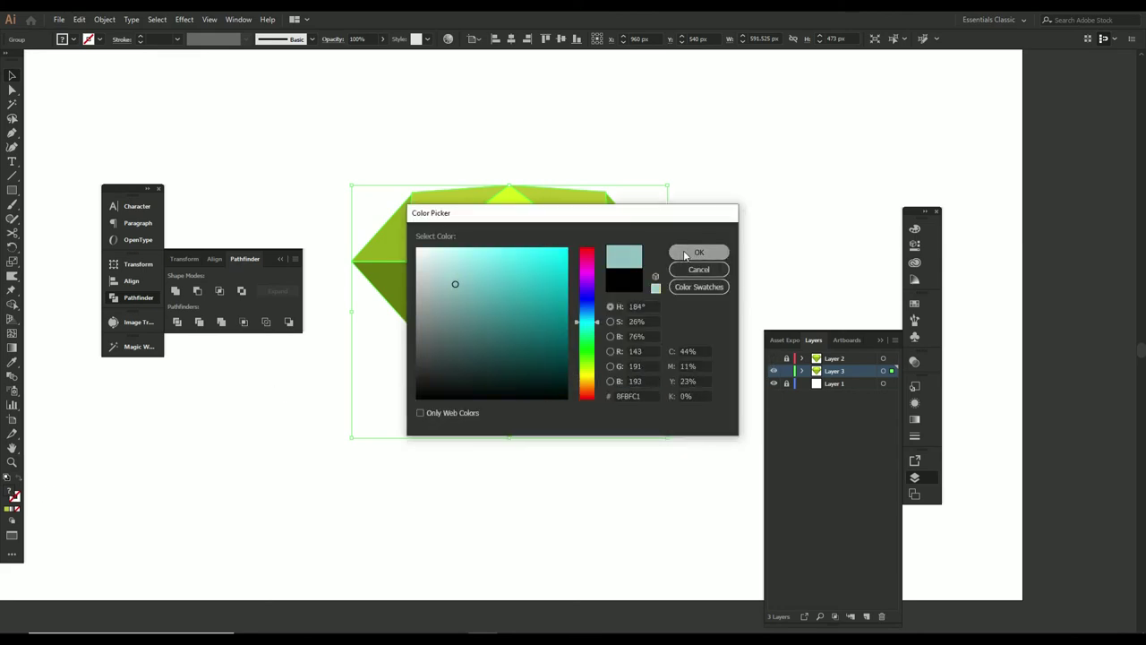
left_click(686, 255)
left_click(221, 321)
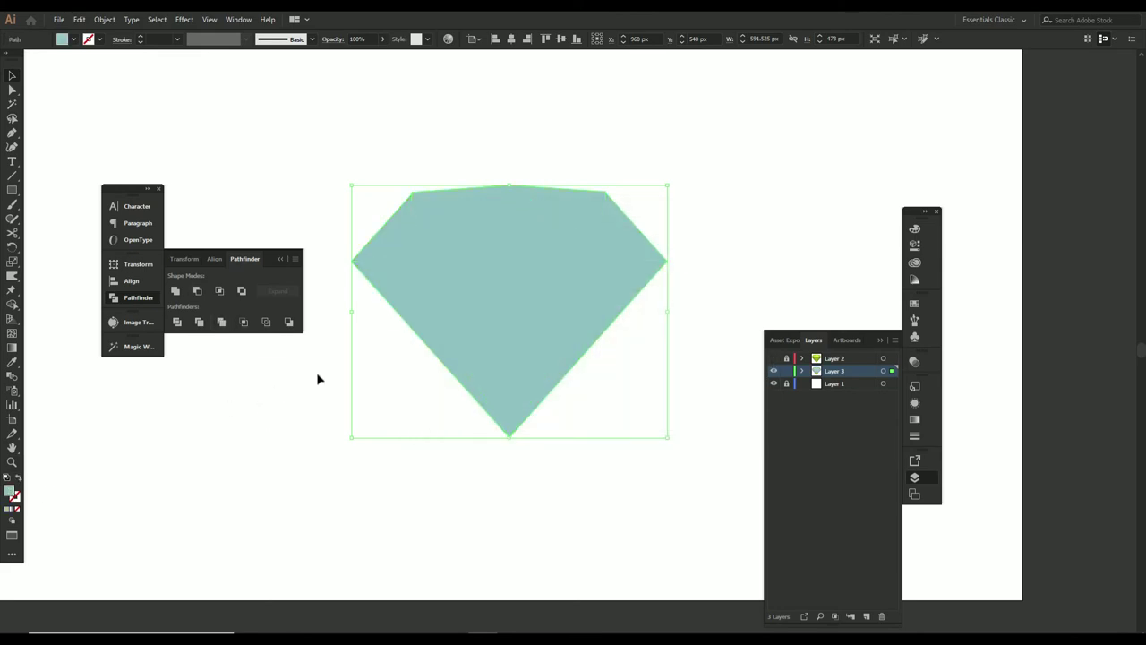
Give the diamond silhouette a 10 pt stroke and swap its fill and stroke colors
left_click(177, 39)
left_click(203, 212)
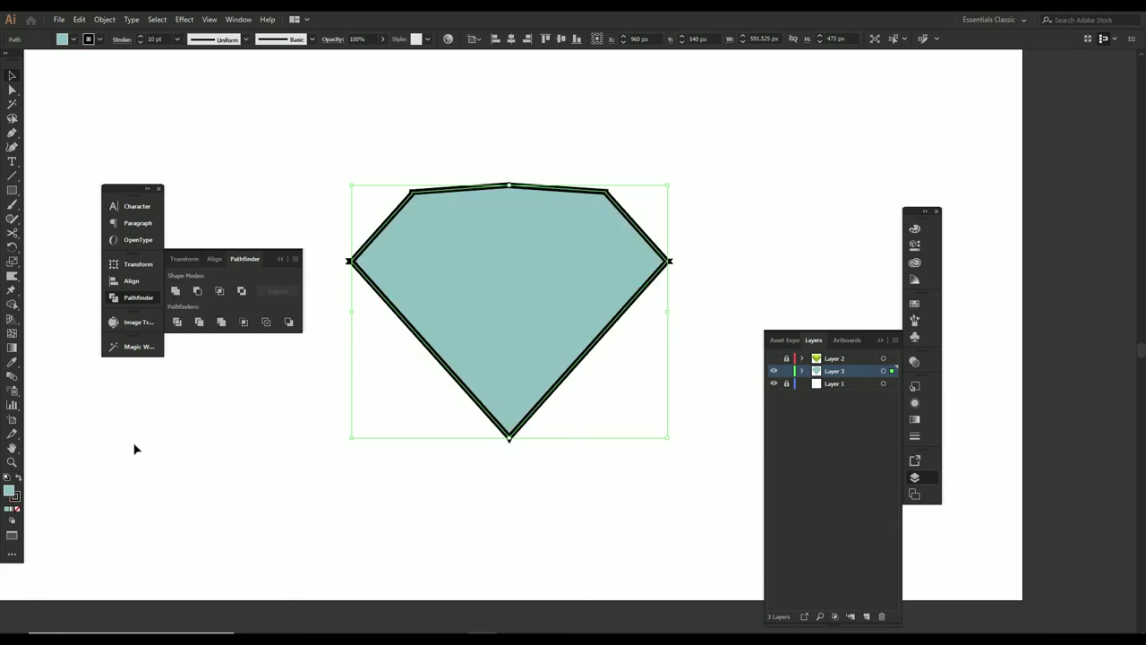
left_click(17, 480)
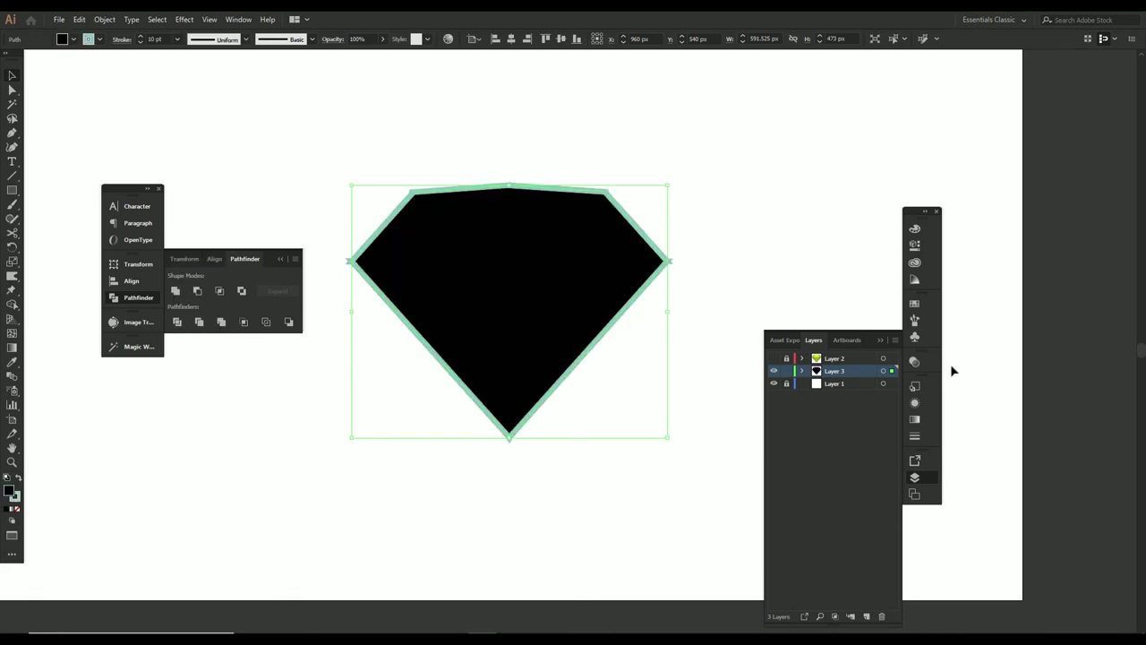
Set the silhouette stroke's corners to bevel join and make Layer 2 visible again
left_click(914, 436)
left_click(823, 431)
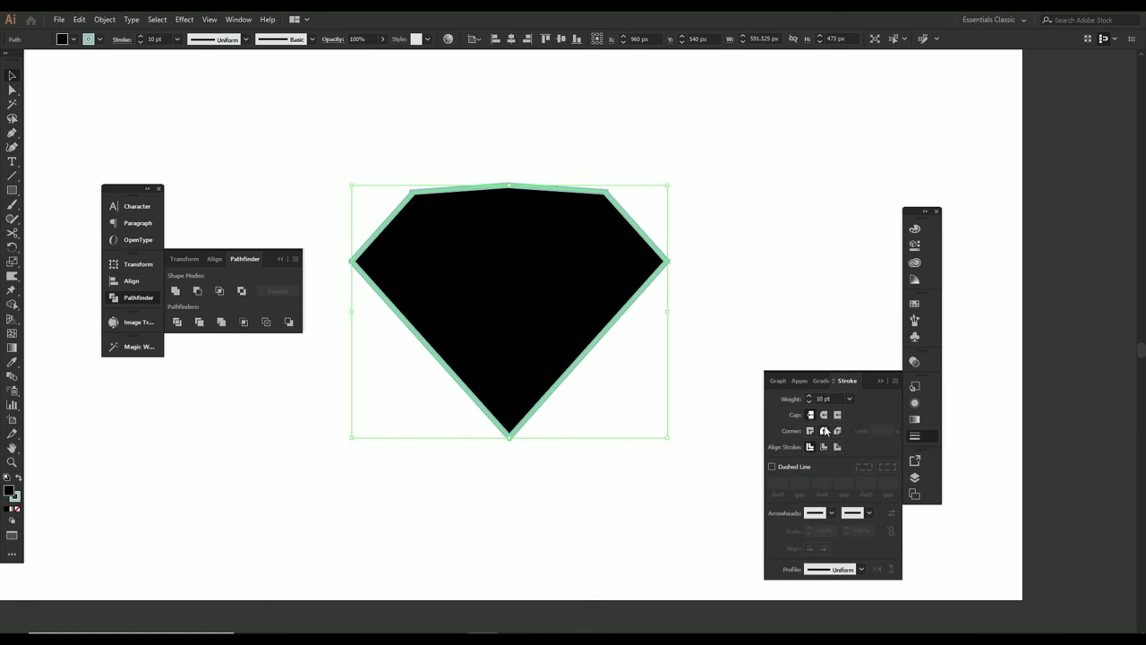
left_click(811, 430)
left_click(838, 431)
left_click(914, 477)
left_click(774, 358)
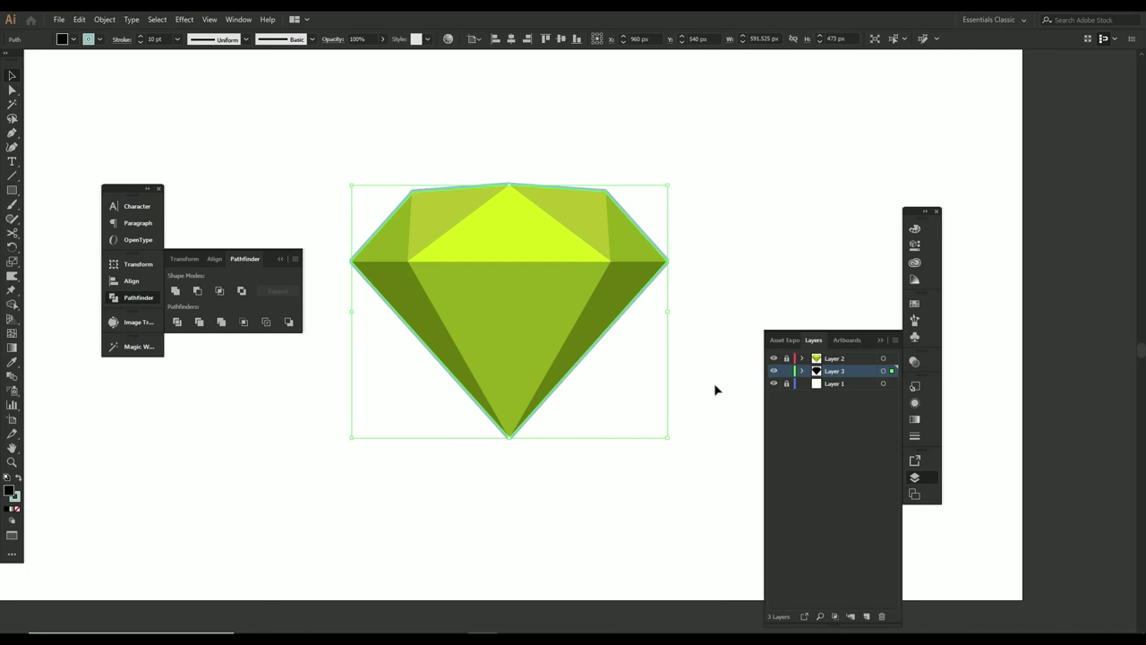
Set the silhouette's stroke color to 96EDED and its weight to 18 pt
double_click(14, 497)
left_click_drag(516, 290, 473, 258)
left_click(672, 251)
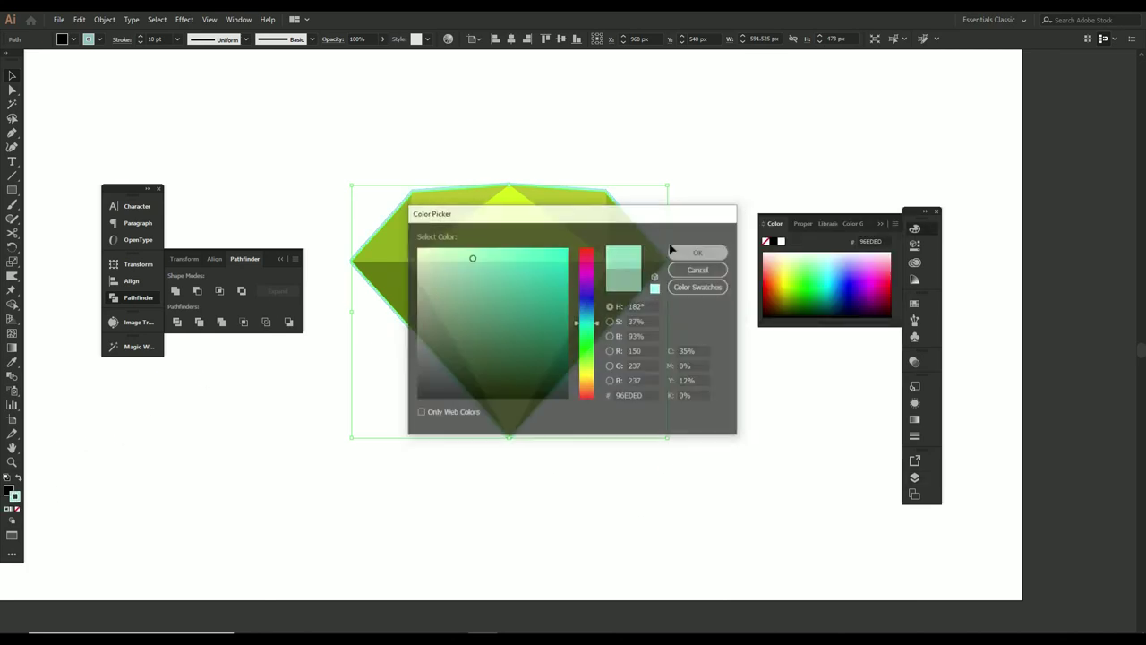
left_click(176, 39)
left_click(191, 265)
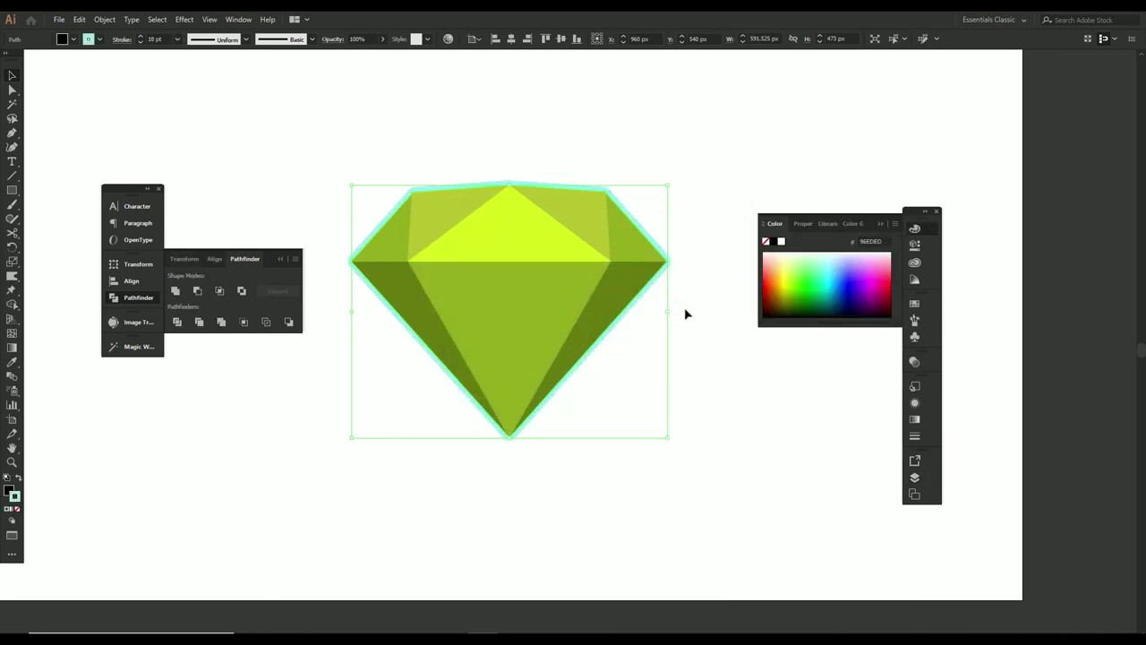
Change the diamond outline's corners to round join and deselect it
left_click(731, 345)
left_click(639, 298)
left_click(914, 436)
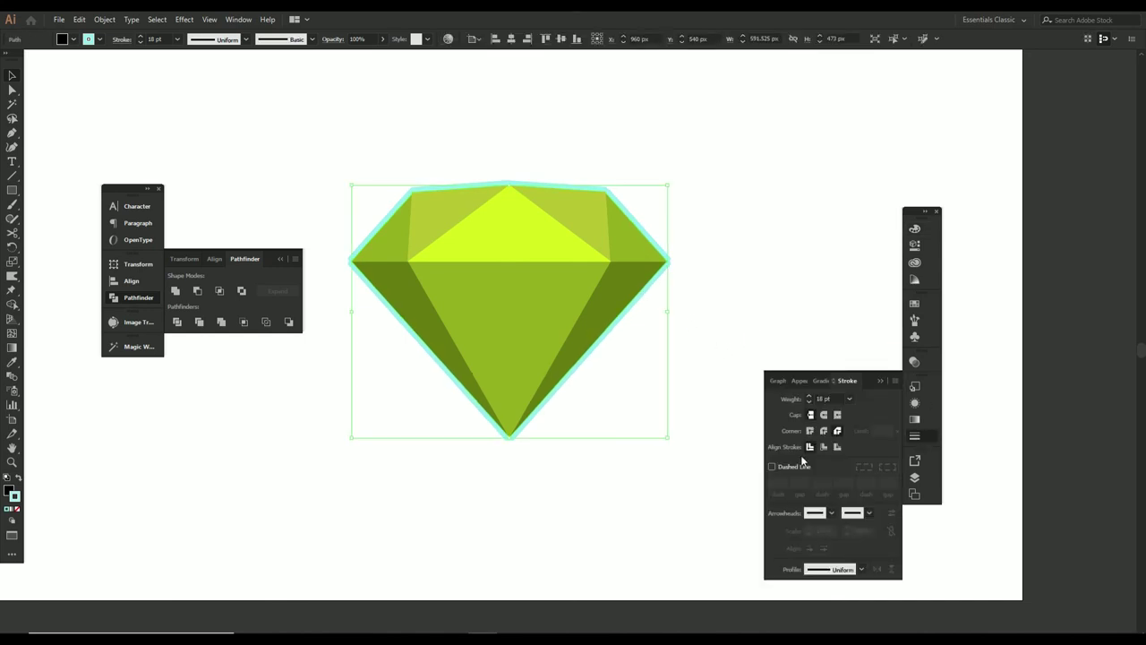
left_click(750, 324)
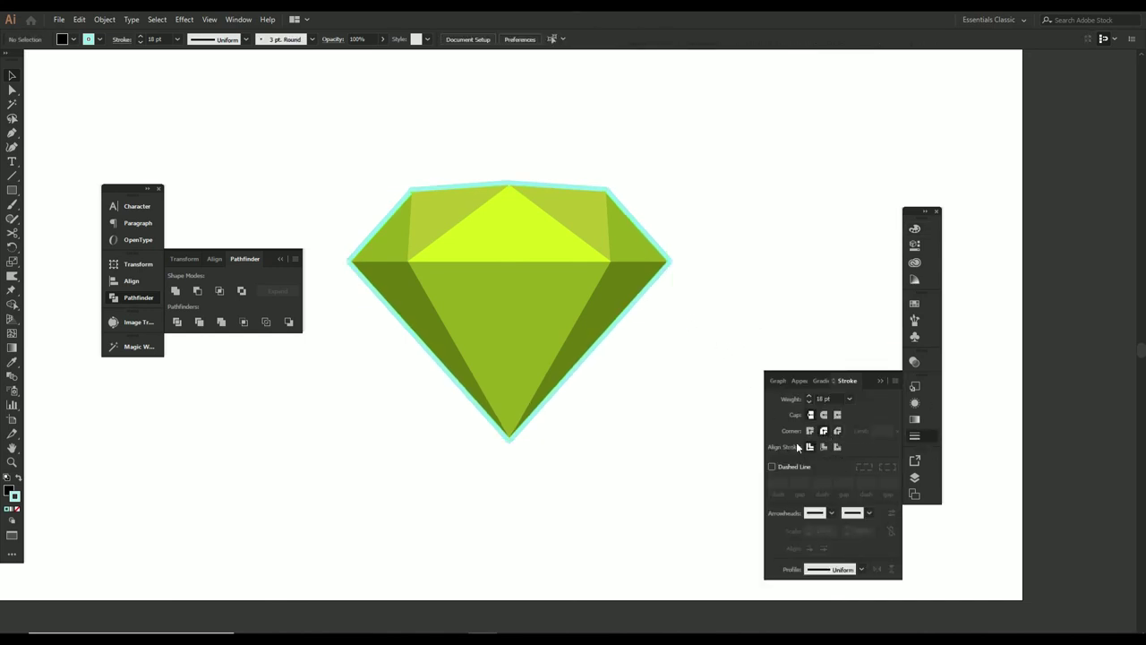
Lock Layer 3 and add a new layer directly above Layer 1
left_click(919, 480)
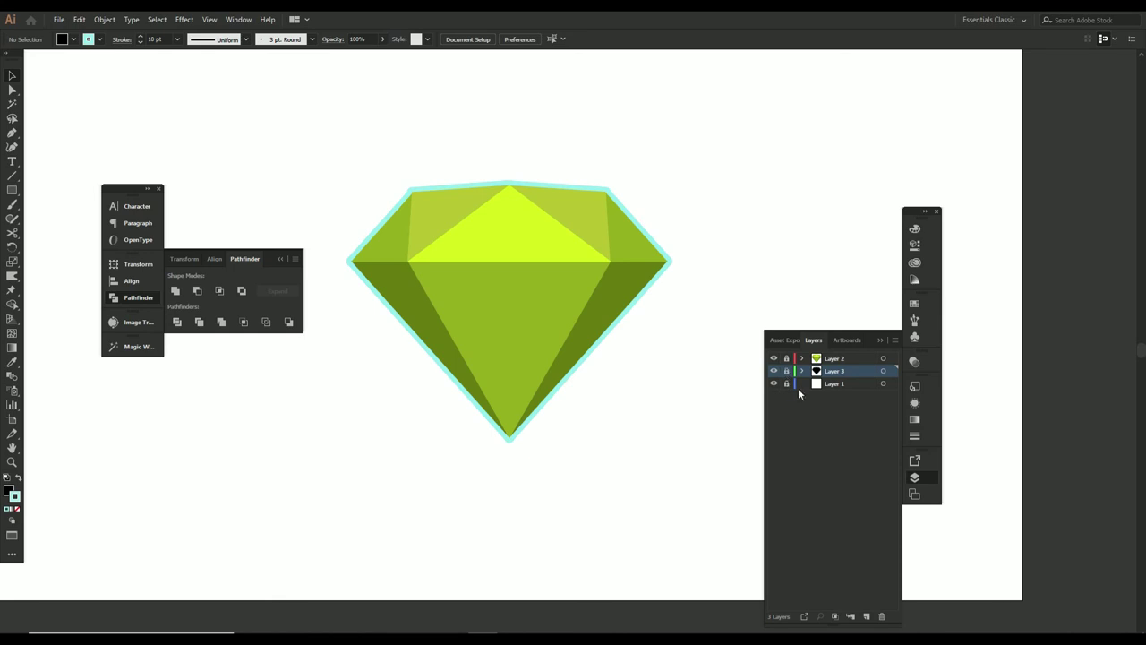
left_click(830, 384)
left_click(866, 615)
key("z")
left_click_drag(653, 418, 610, 439)
left_click_drag(610, 440, 619, 402)
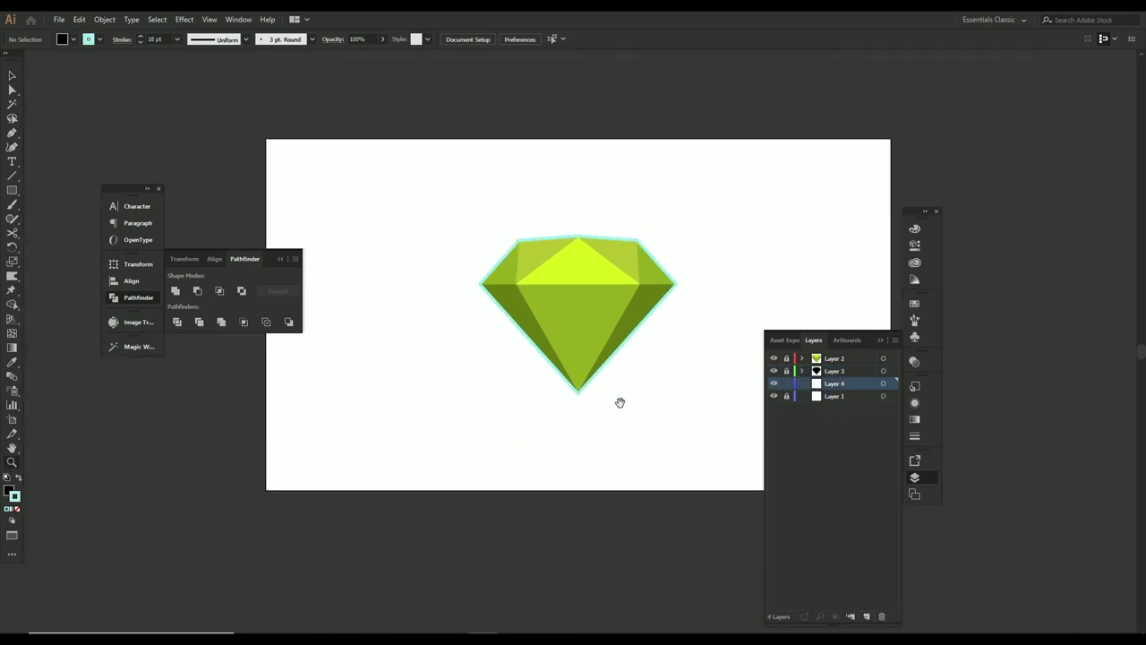
Sample the bright yellow facet's color and draw a rectangle of about 1930 by 1094 px covering the artboard
key("i")
left_click(554, 272)
key("m")
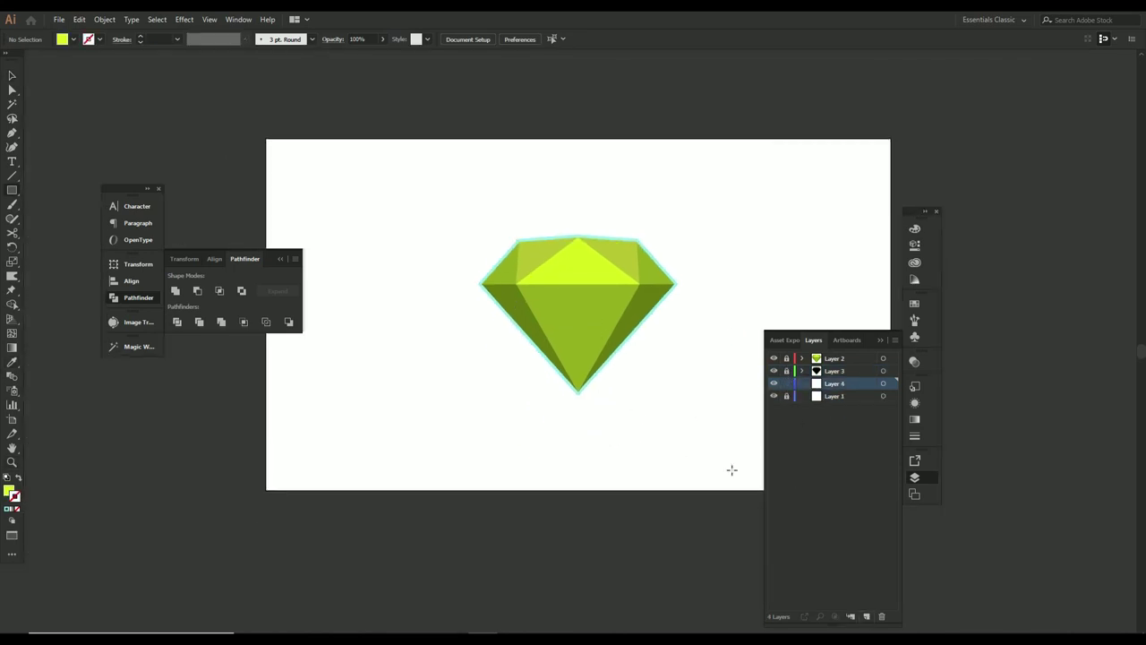
left_click_drag(266, 492, 893, 140)
Recolor the artboard-sized rectangle dark olive green and send it to the back
double_click(10, 490)
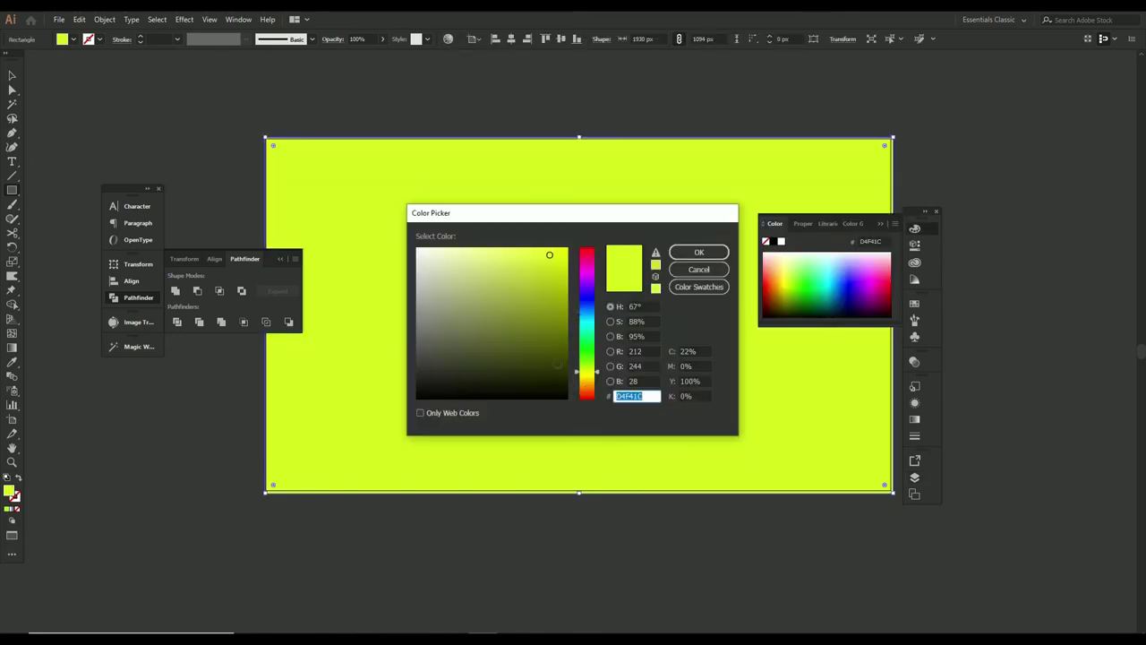
left_click_drag(550, 367, 544, 351)
left_click(698, 252)
key("ctrl+shift+bracketleft")
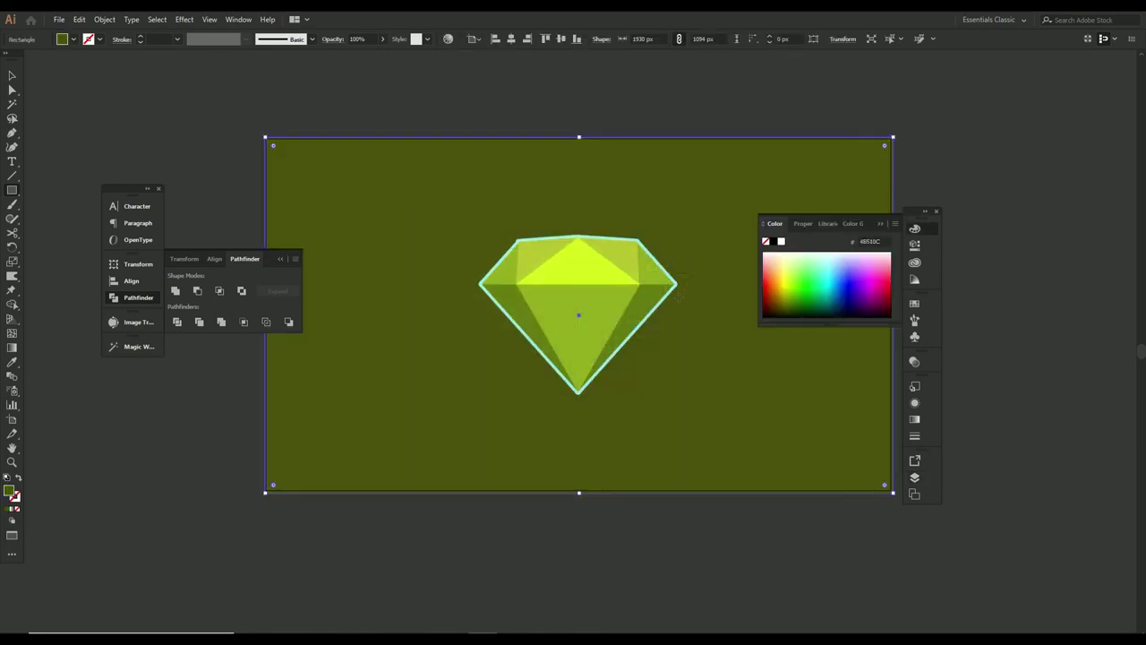
Lock the background rectangle's Layer 4 and unlock Layers 2 and 3
scroll(679, 293, "up", 3)
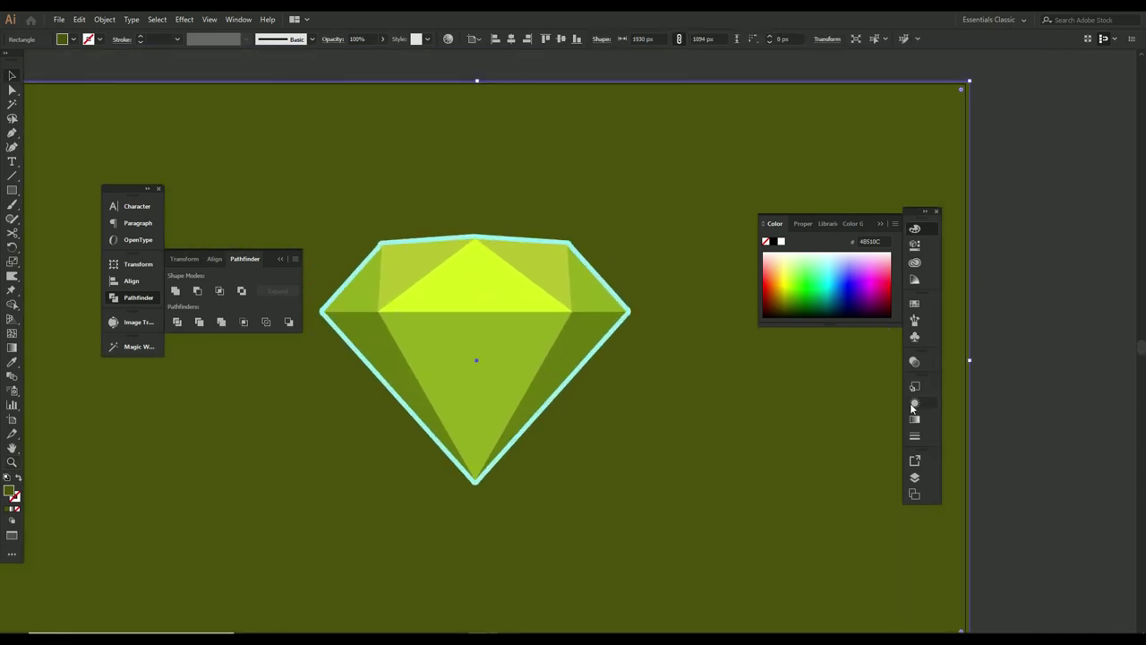
left_click(914, 478)
left_click(787, 383)
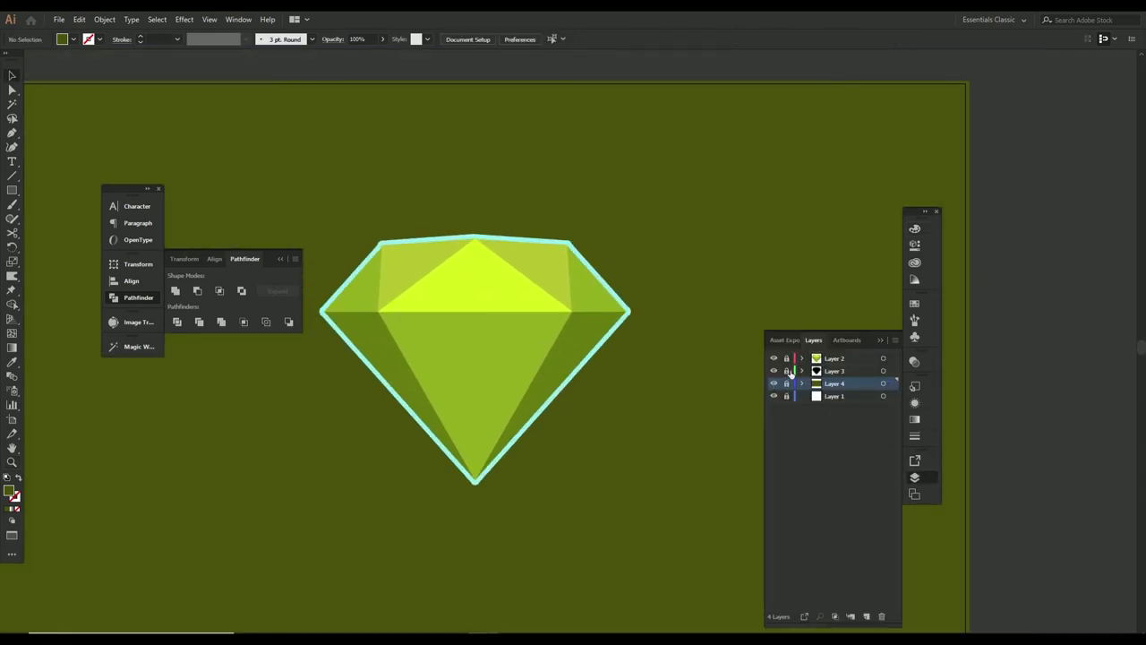
left_click(787, 370)
left_click(815, 372)
Scale the diamond and its outline together from the center to about 958 by 766 px, and deselect them
key("ctrl+a")
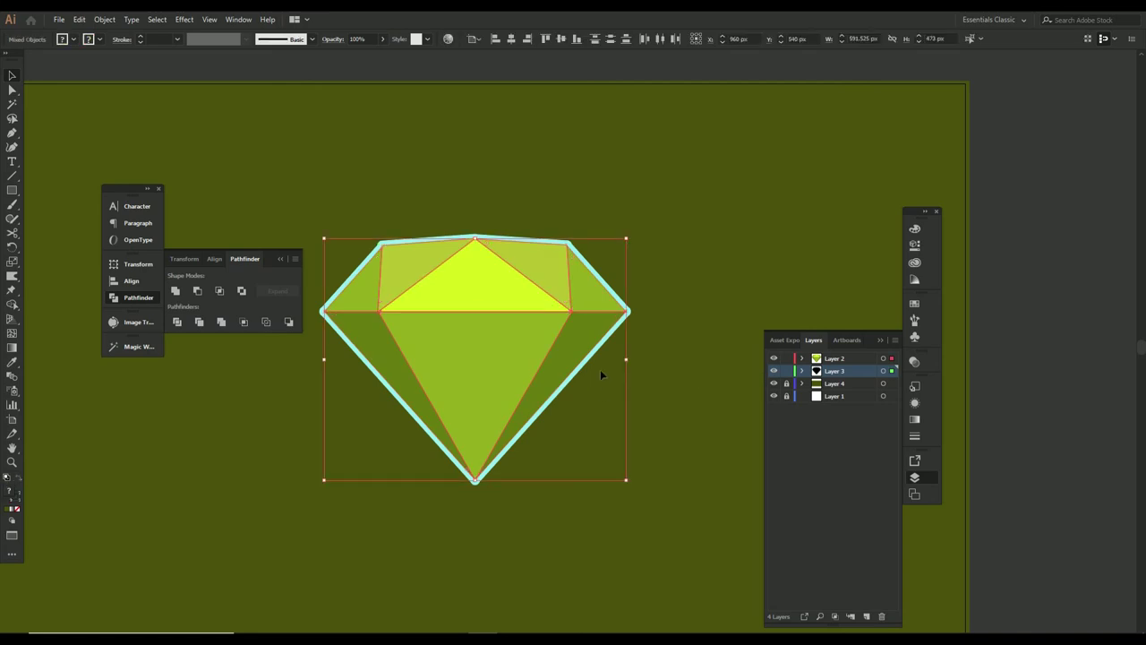
left_click_drag(624, 482, 719, 555)
scroll(621, 430, "down", 1)
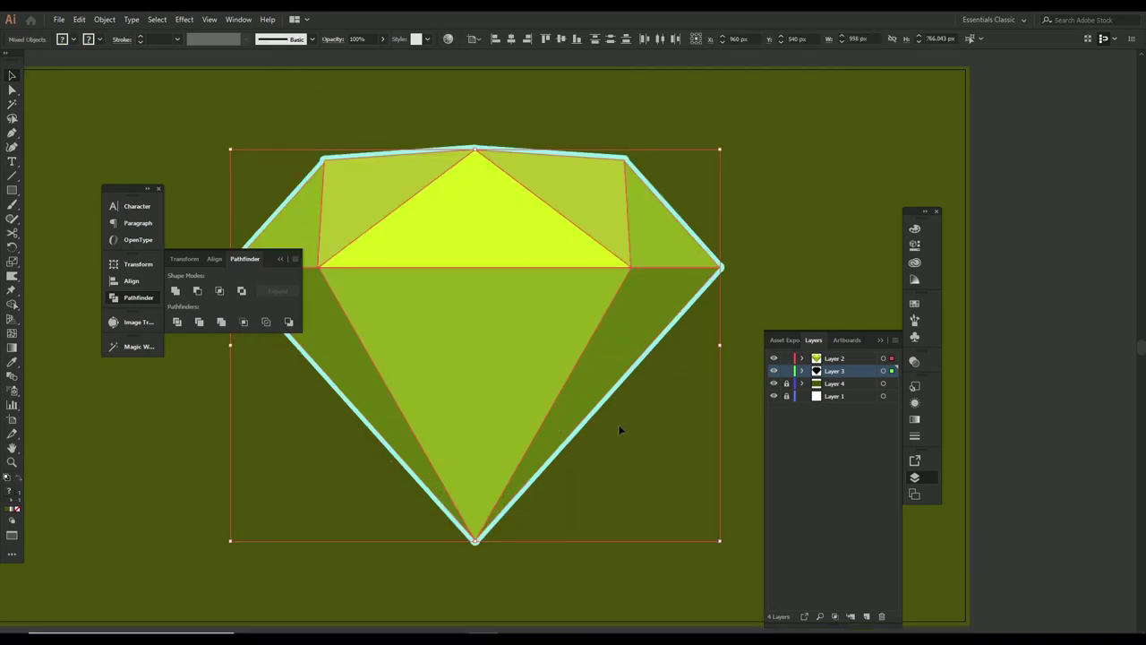
scroll(621, 430, "up", 1)
key("z")
left_click(665, 402, "alt")
key("v")
left_click(705, 462)
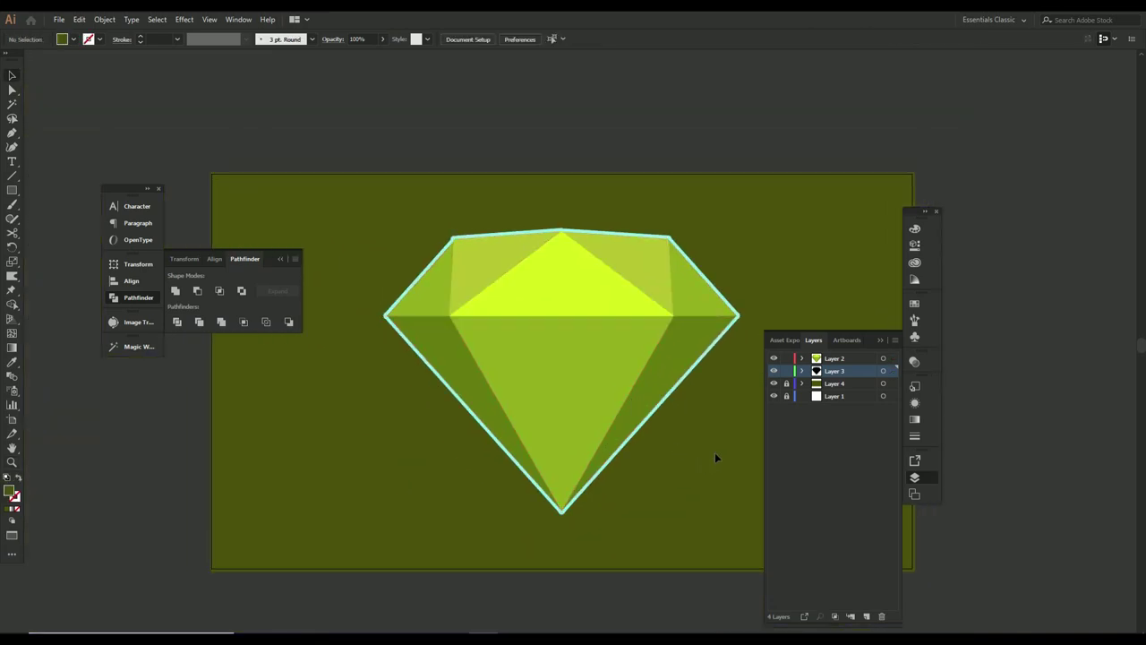
With Layer 2 locked, remove the diamond outline's fill and set its stroke color to A4FFFD
left_click(786, 372)
left_click(493, 428)
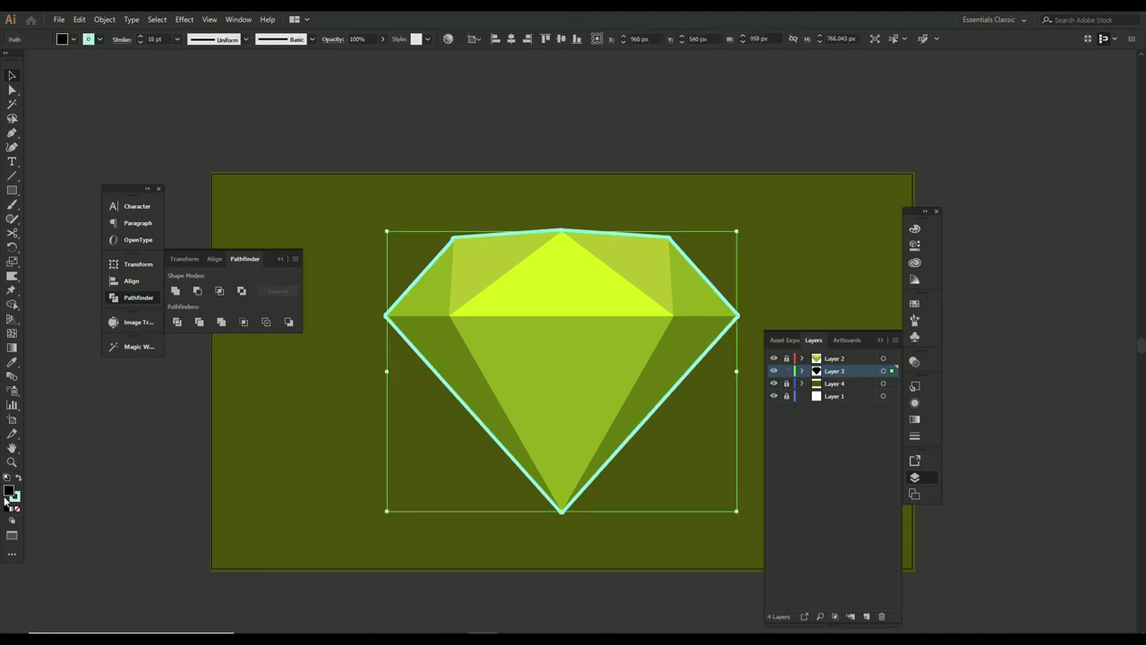
double_click(14, 498)
type("a4fffd")
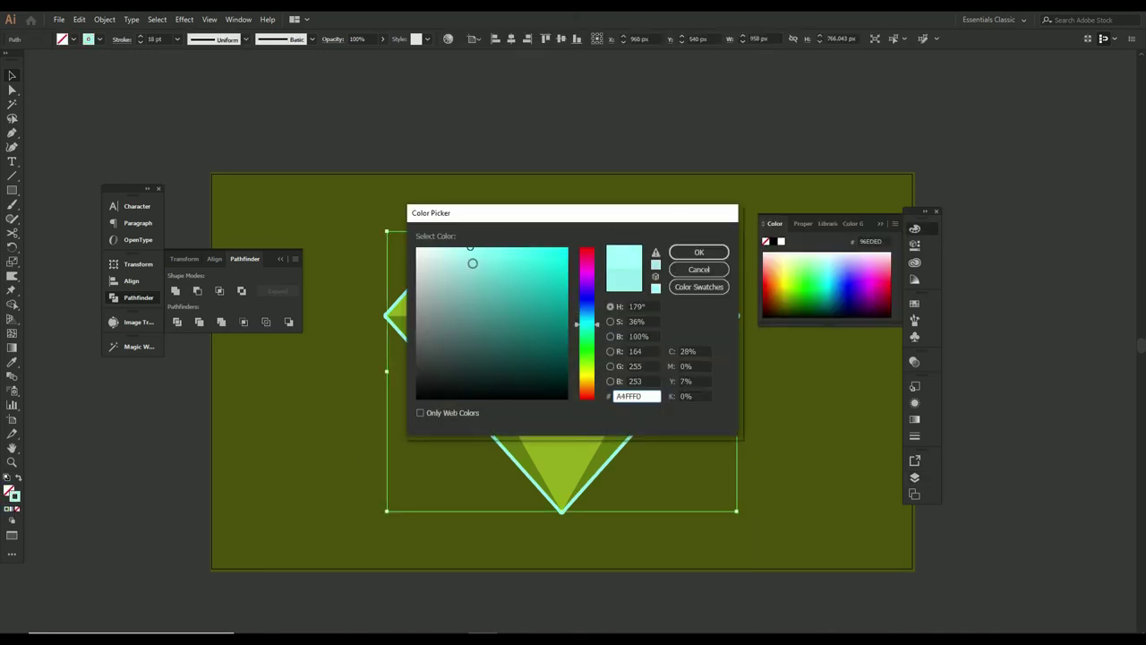
key("Return")
Increase the diamond outline's stroke weight to 40 pt and deselect it
left_click(177, 39)
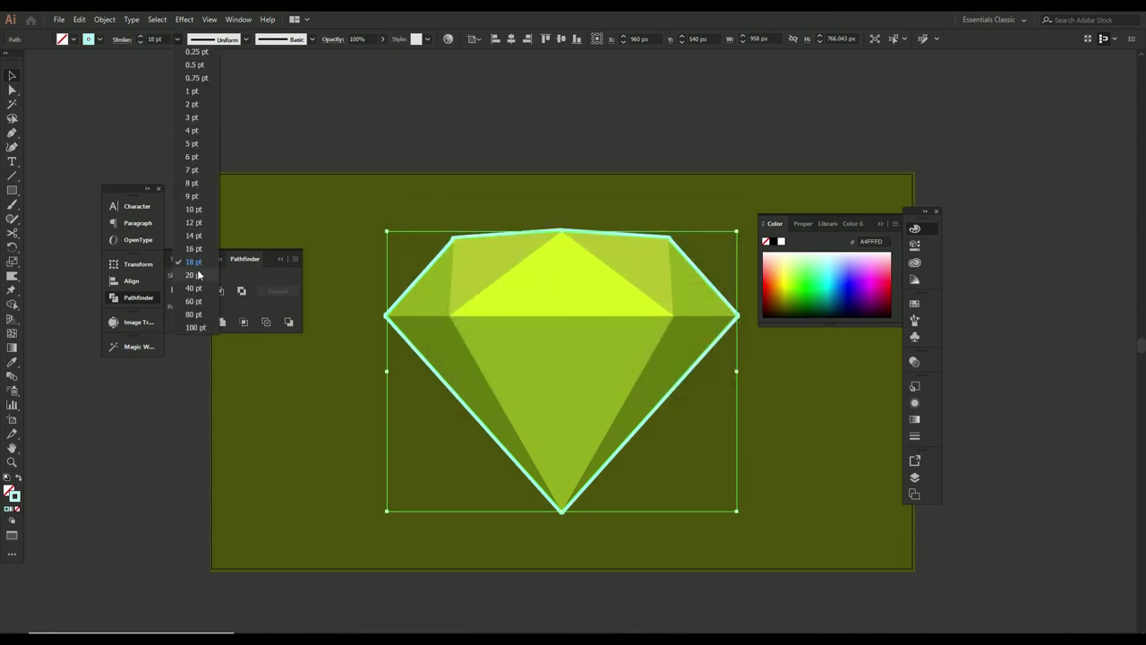
left_click(199, 289)
left_click(408, 391)
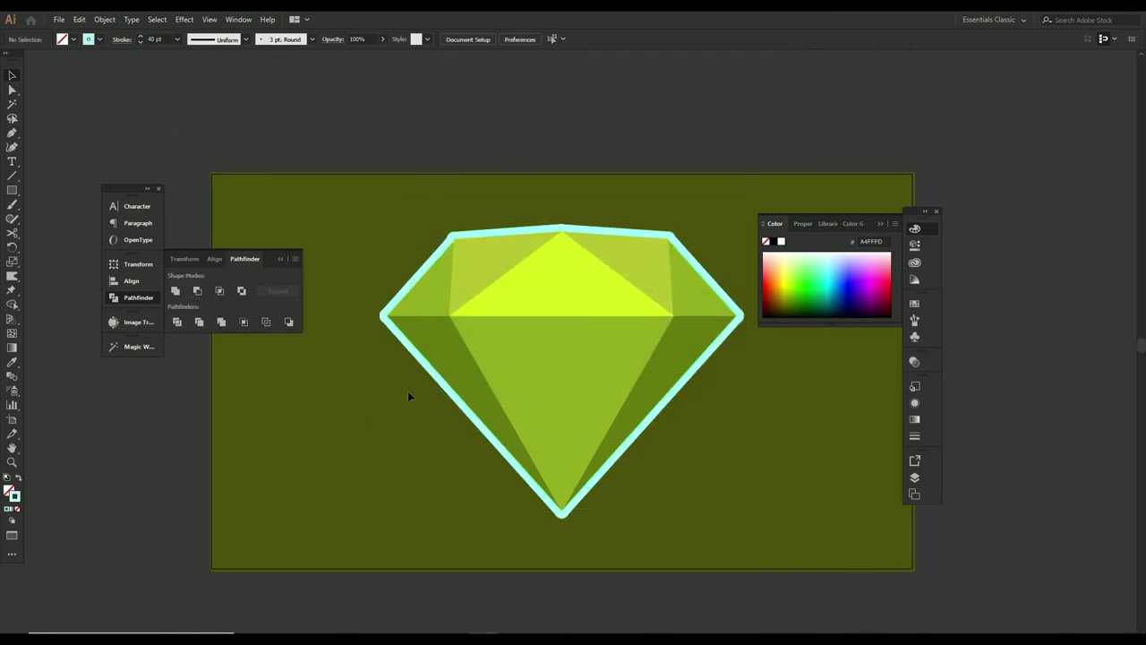
Apply a Gaussian Blur with a radius of about 19.5 pixels to the diamond outline and deselect it
left_click(454, 367)
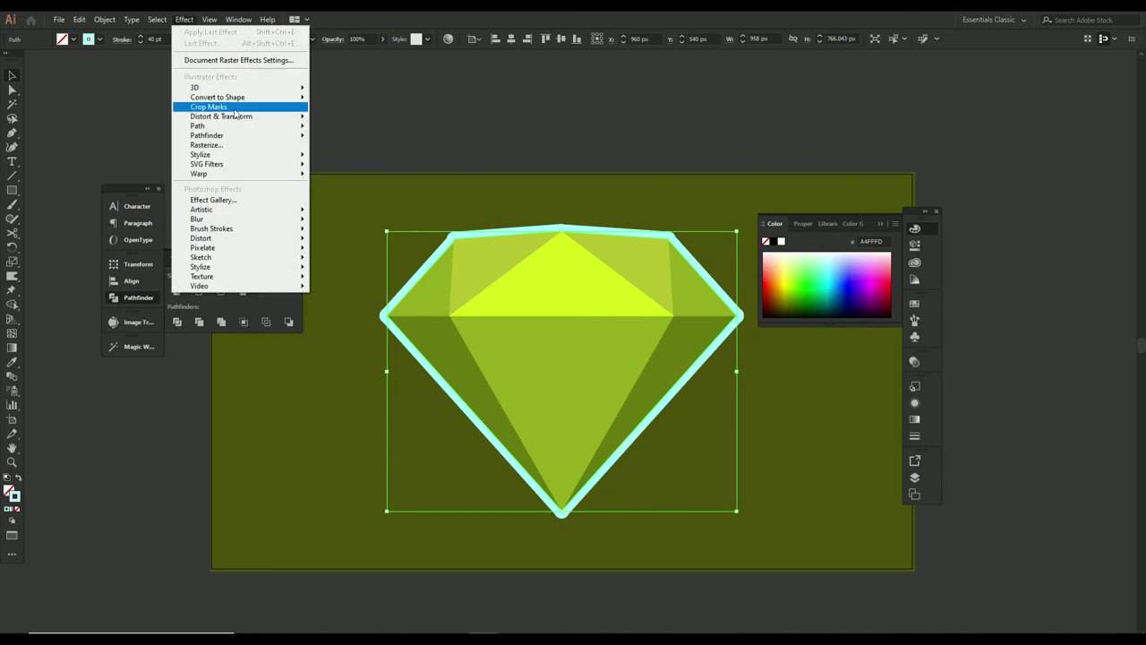
mouse_move(239, 221)
left_click(351, 220)
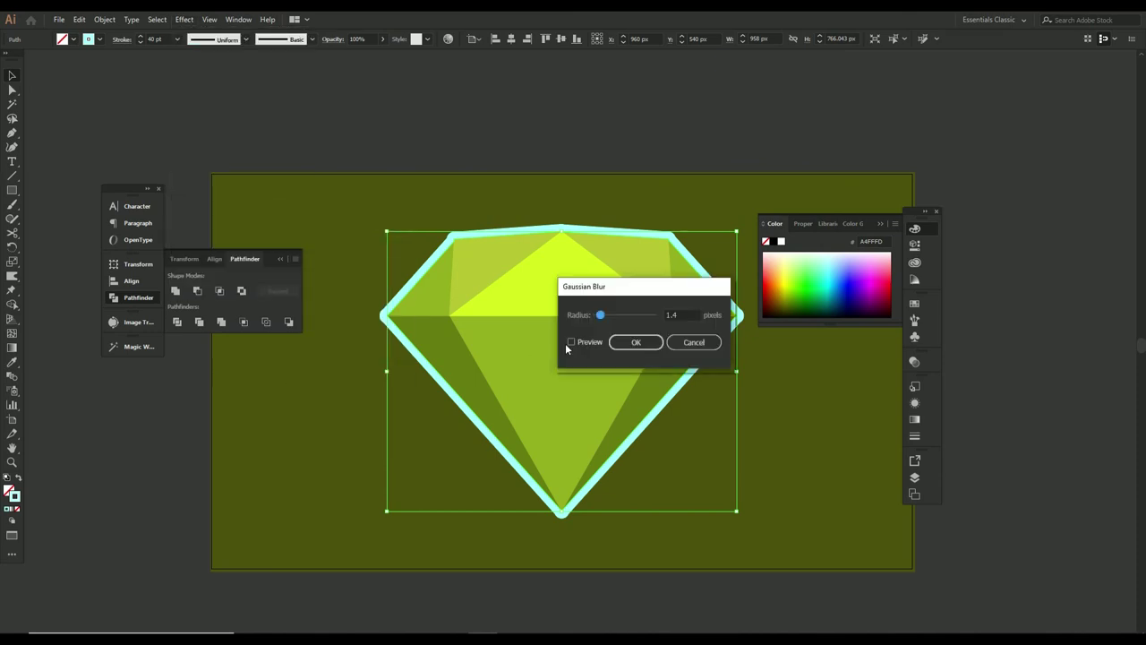
left_click_drag(606, 318, 629, 316)
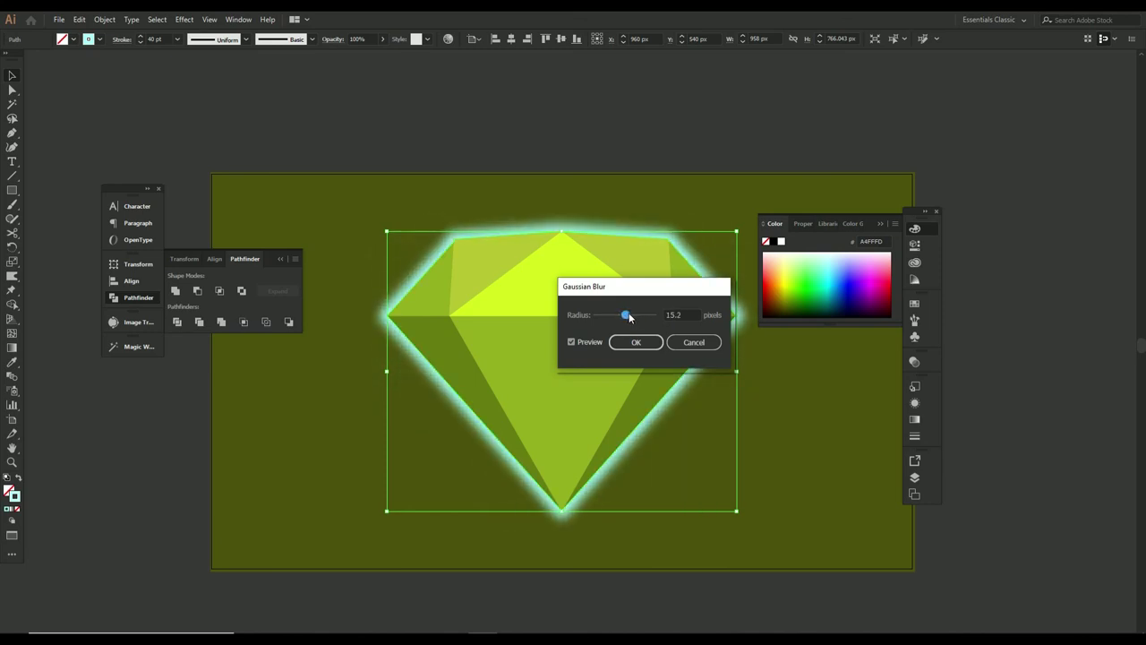
left_click(636, 342)
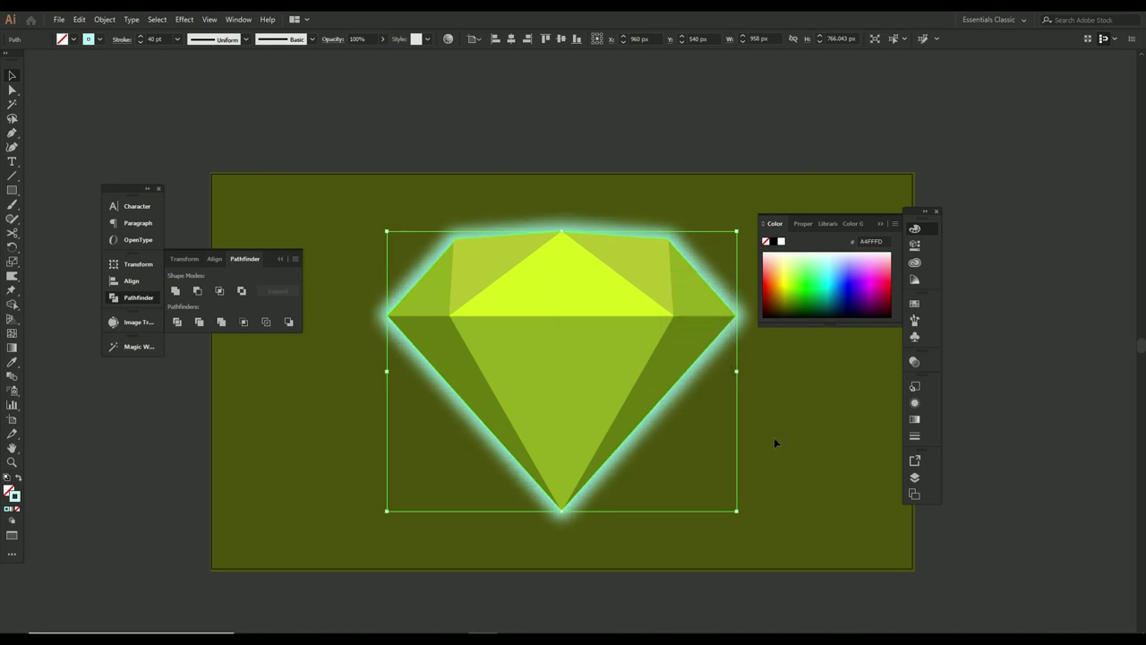
left_click(774, 437)
left_click(567, 359)
left_click(188, 20)
left_click(201, 43)
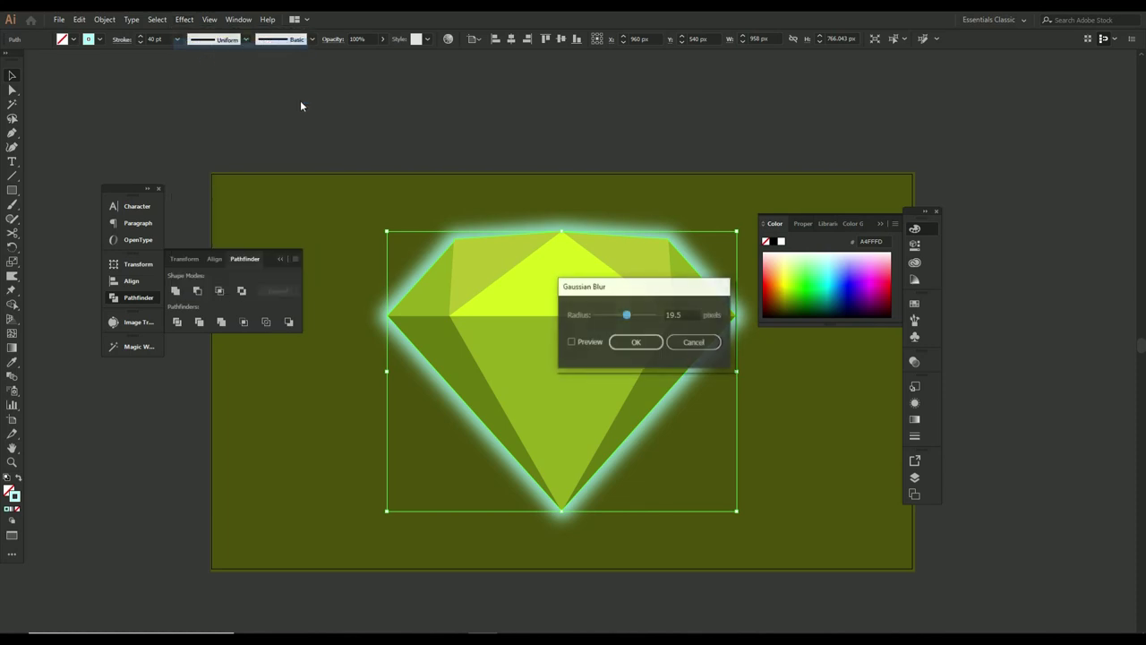
key("Escape")
Set the document raster effects to add 100 px around objects, and deselect the diamond outline
left_click(184, 19)
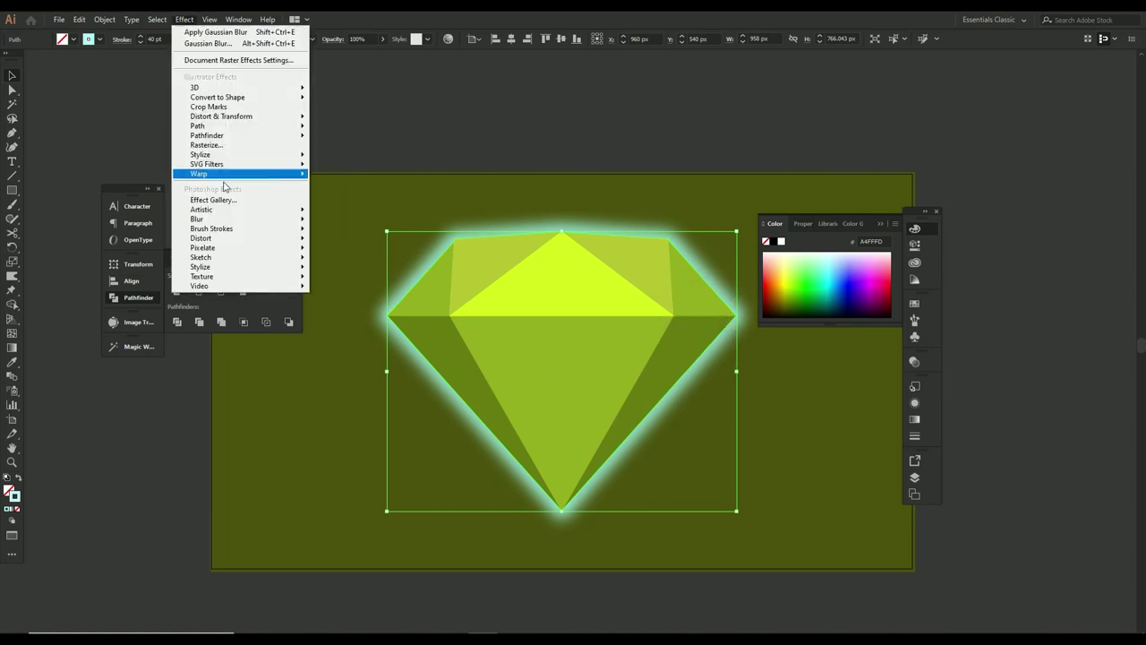
left_click(239, 60)
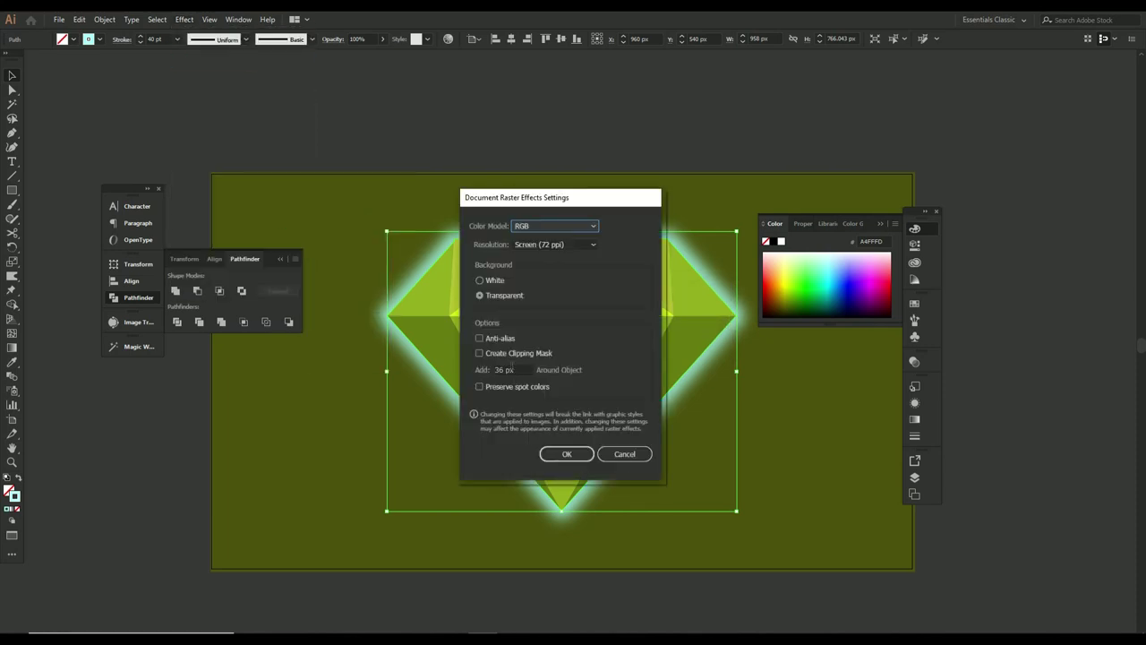
double_click(503, 369)
type("100")
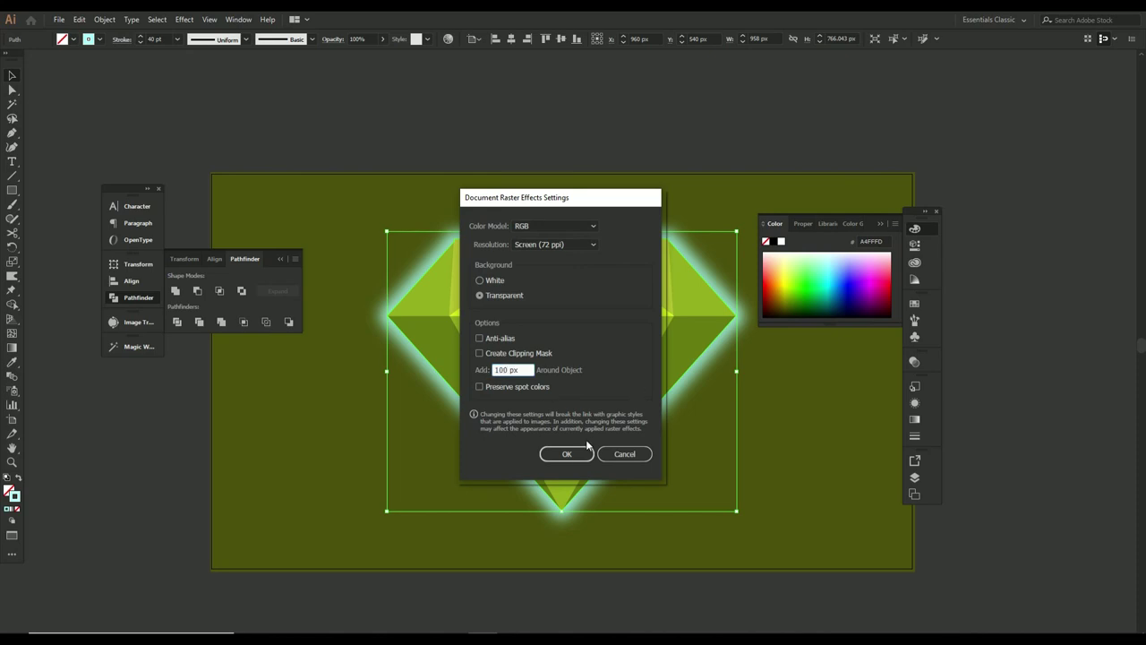
left_click(582, 452)
left_click(371, 439)
scroll(488, 390, "down", 1)
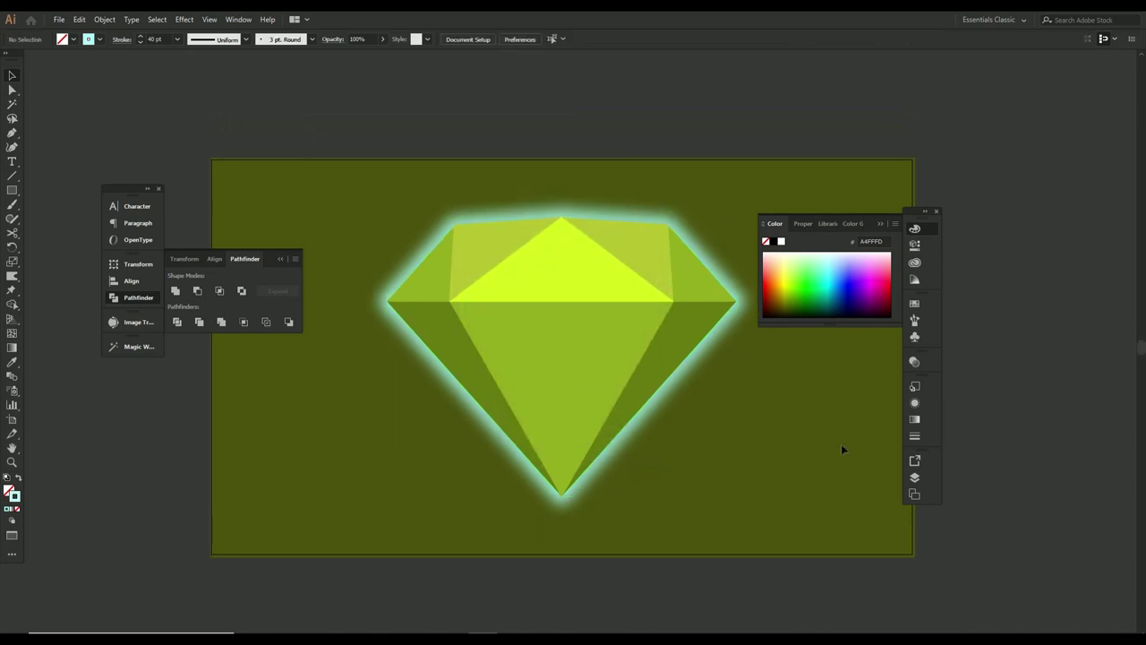
Collapse the open panels and examine the glowing diamond on its olive background in full-screen view
left_click(914, 477)
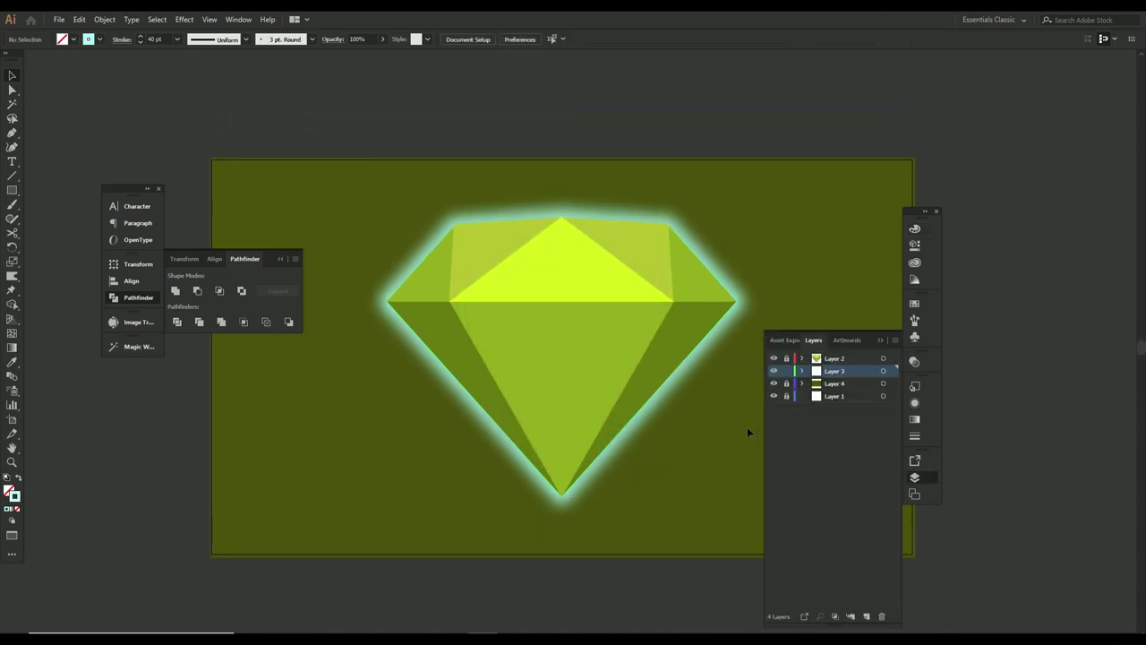
left_click(916, 477)
left_click(136, 297)
key("z")
left_click(550, 349)
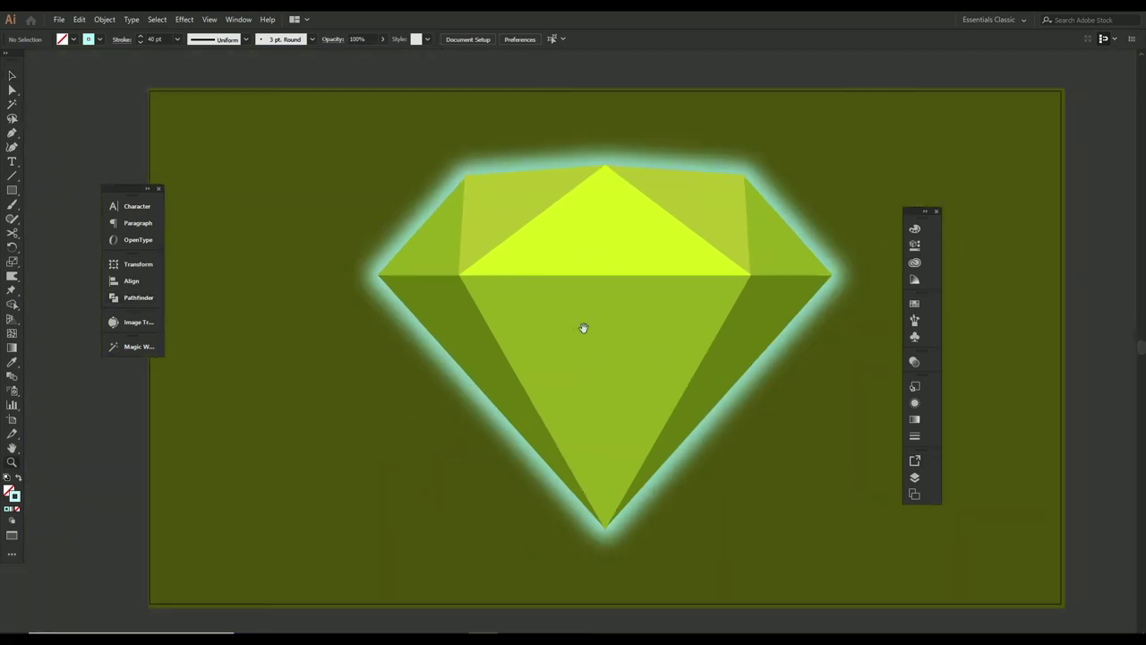
key("f")
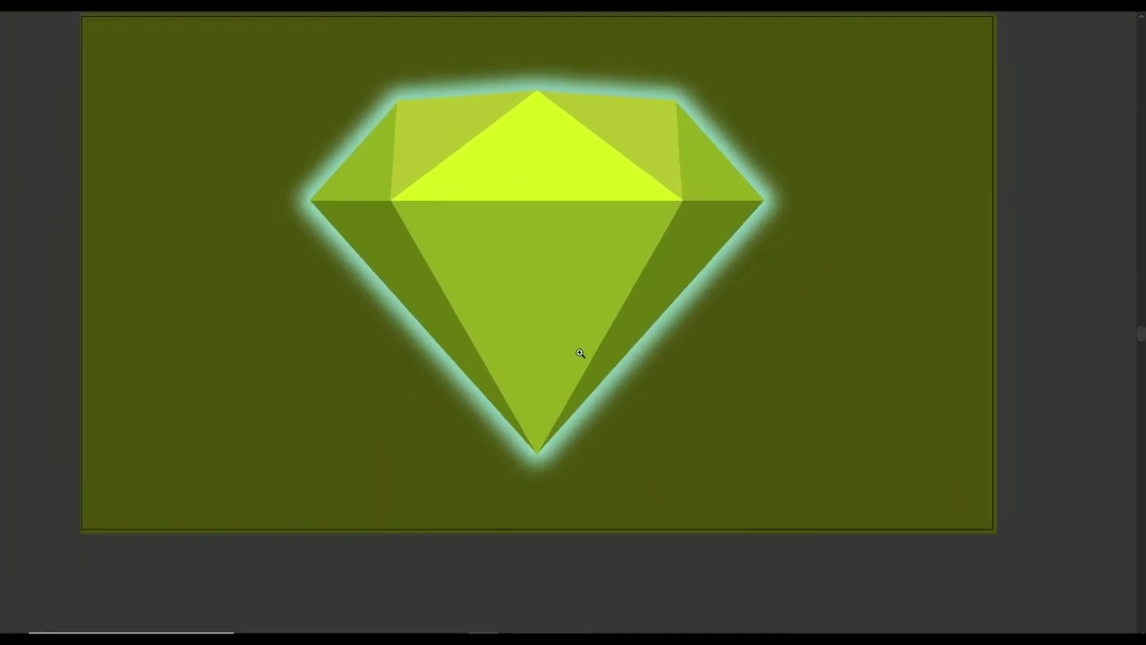
left_click_drag(581, 354, 609, 326)
left_click(707, 288, "alt")
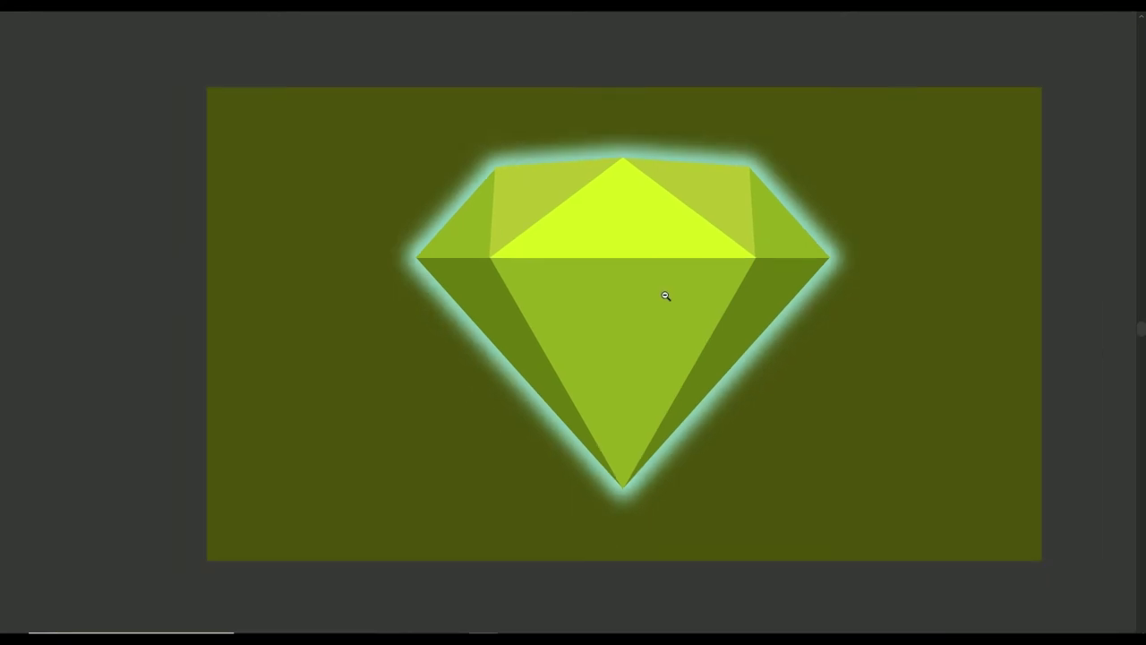
key("ctrl+0")
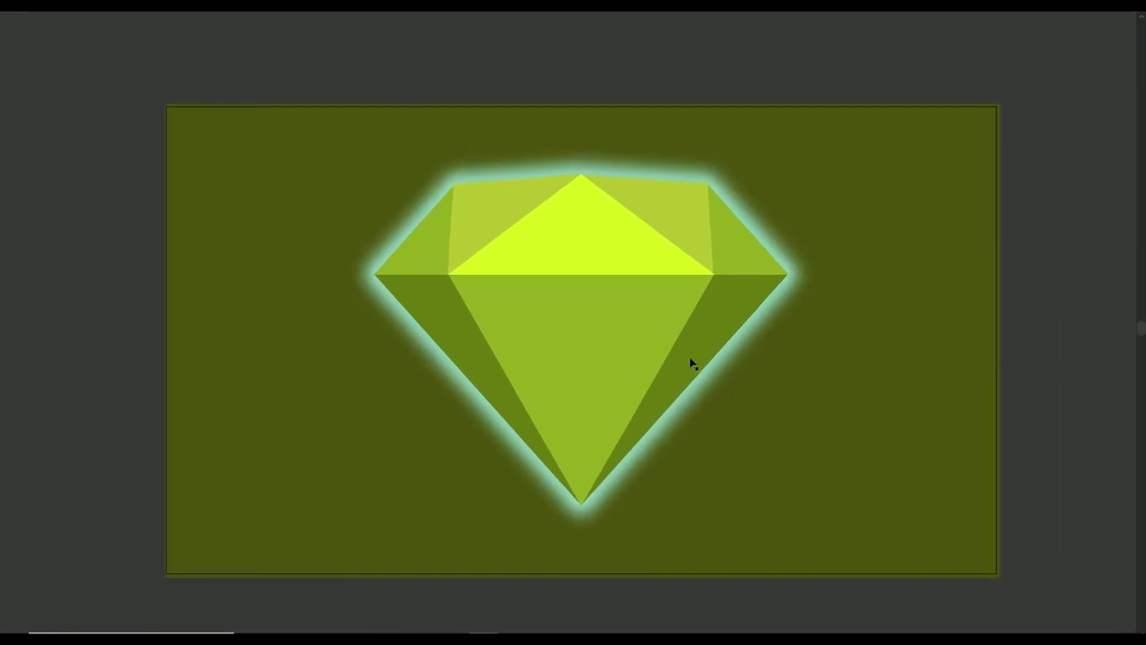